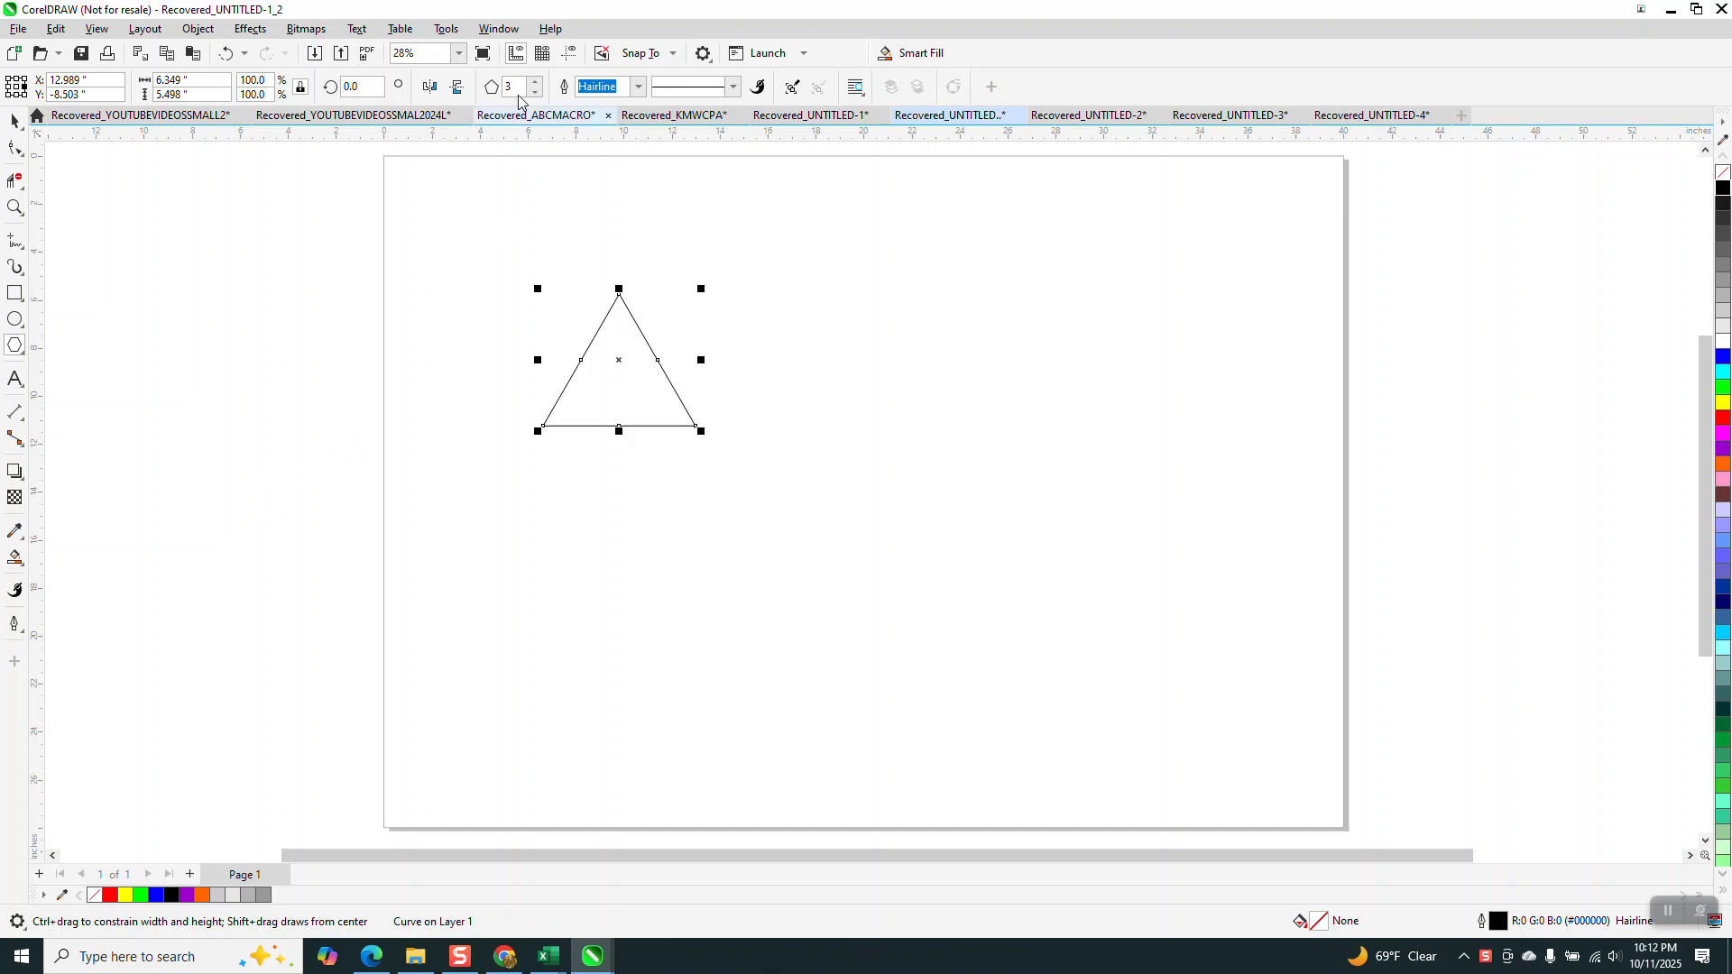
Round all corners of the triangle with a 1.0-inch Fillet from the corner settings.
{"action": "left_click", "coordinate": [498, 28]}
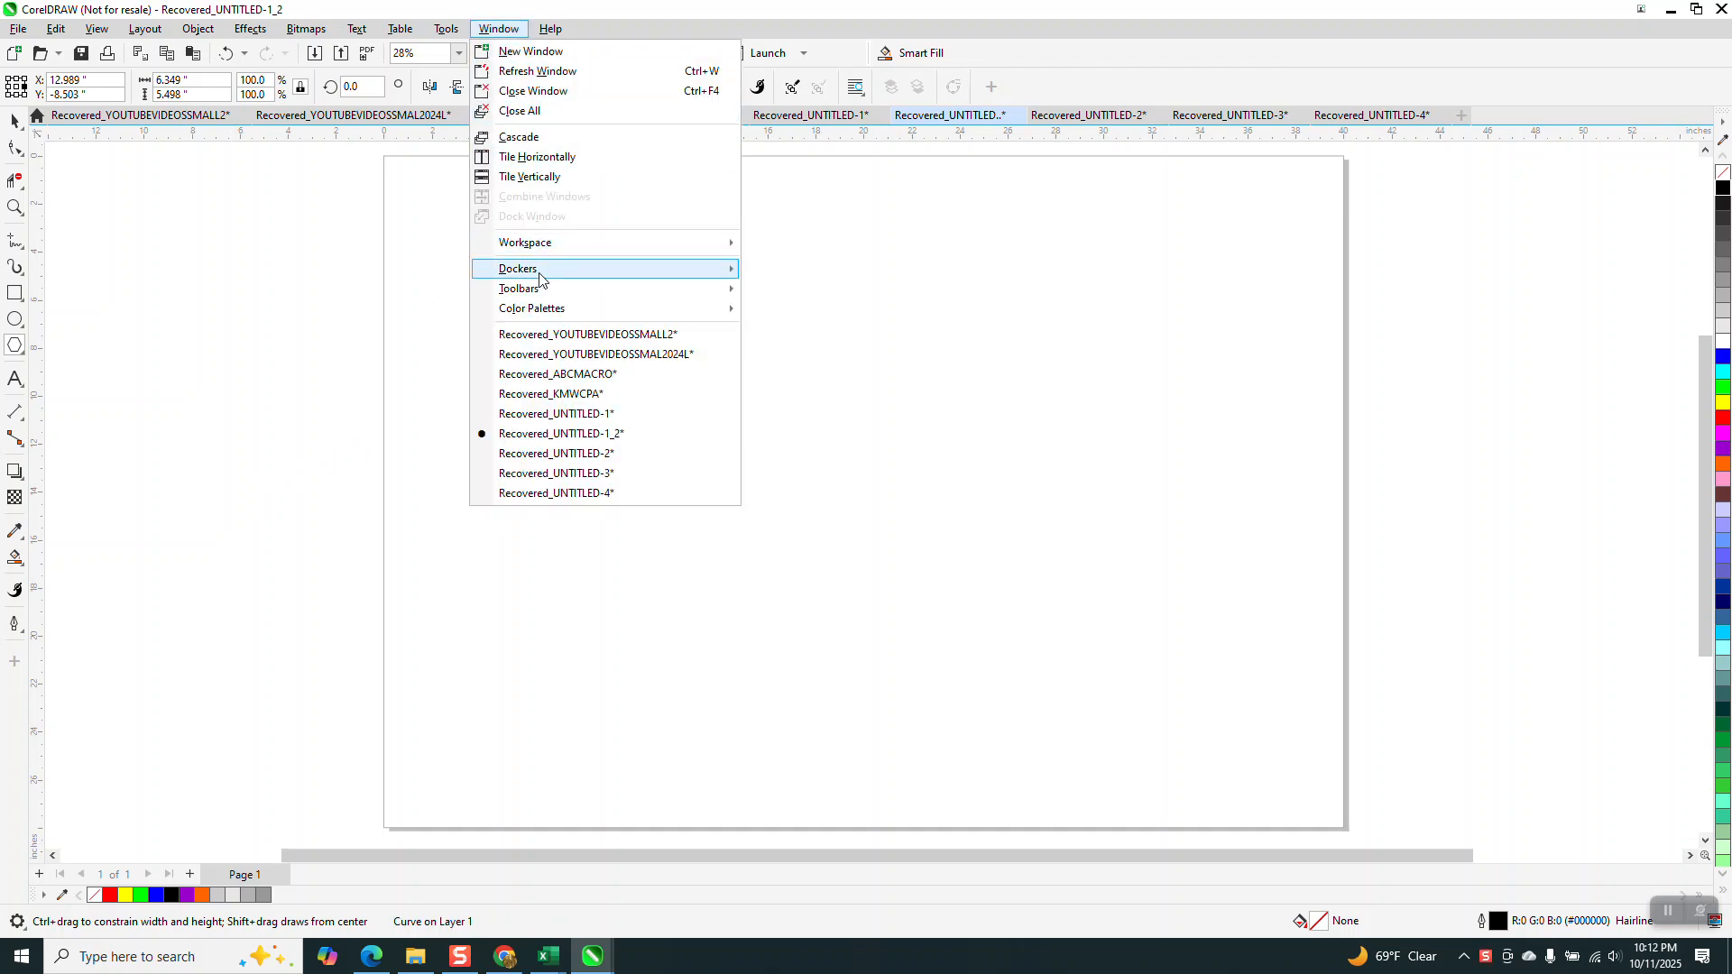
{"action": "mouse_move", "coordinate": [544, 268]}
{"action": "left_click", "coordinate": [801, 545]}
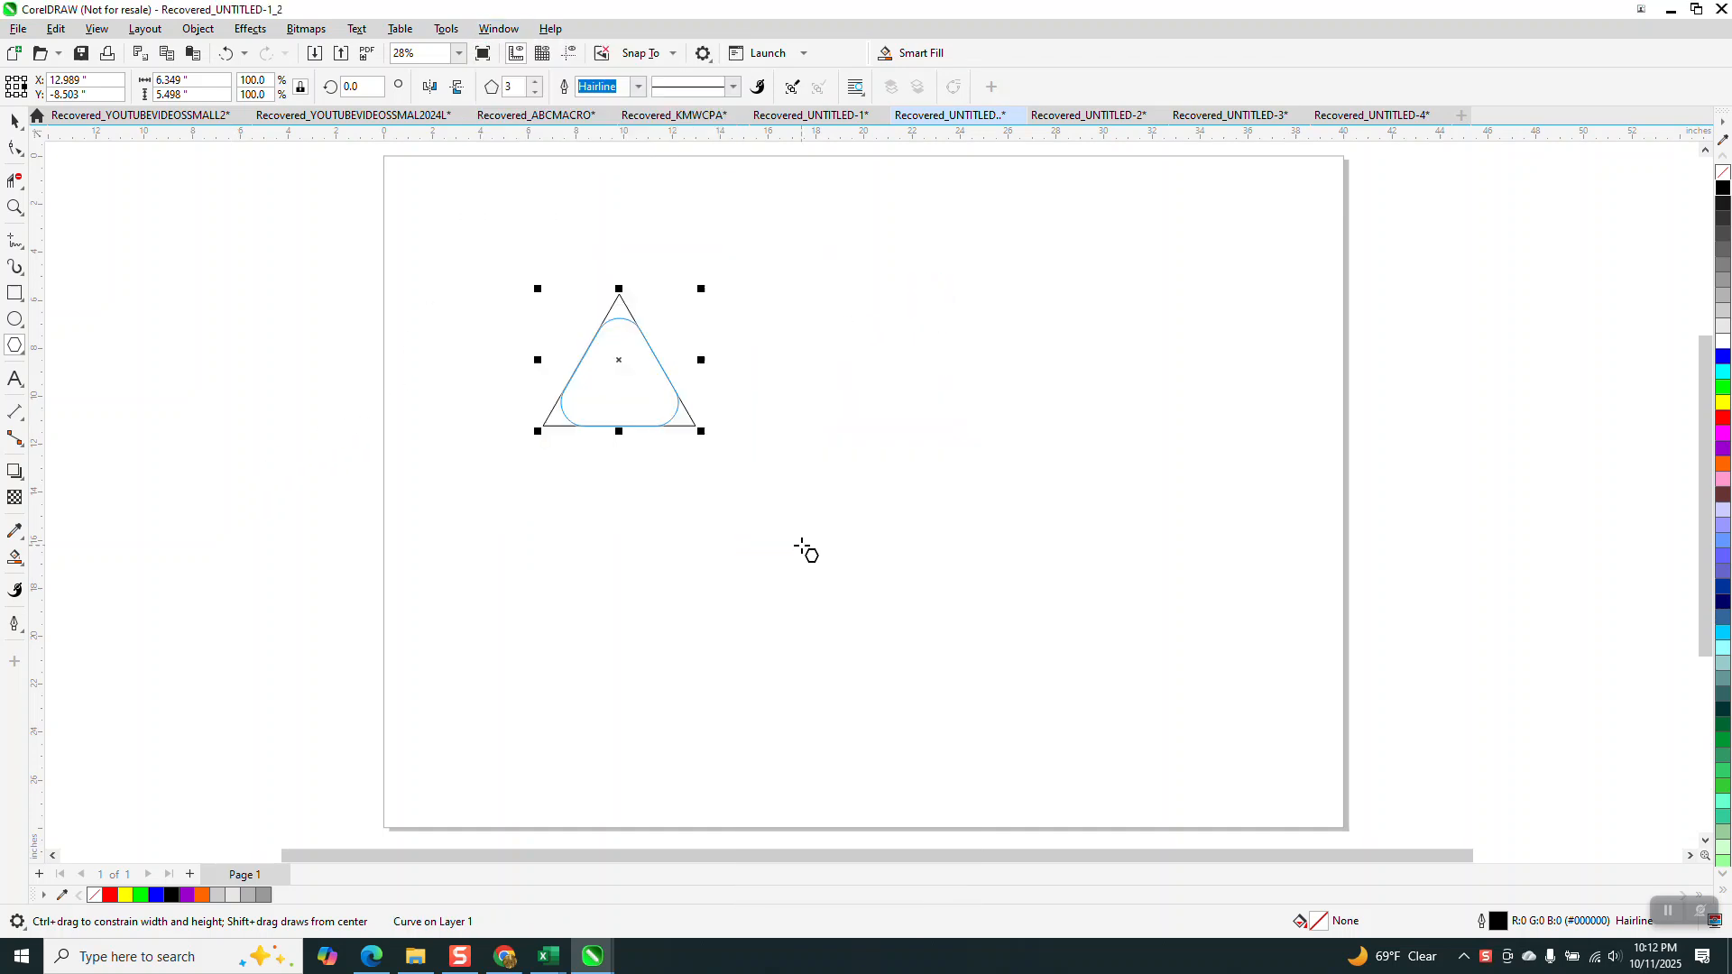
{"action": "left_click", "coordinate": [15, 120]}
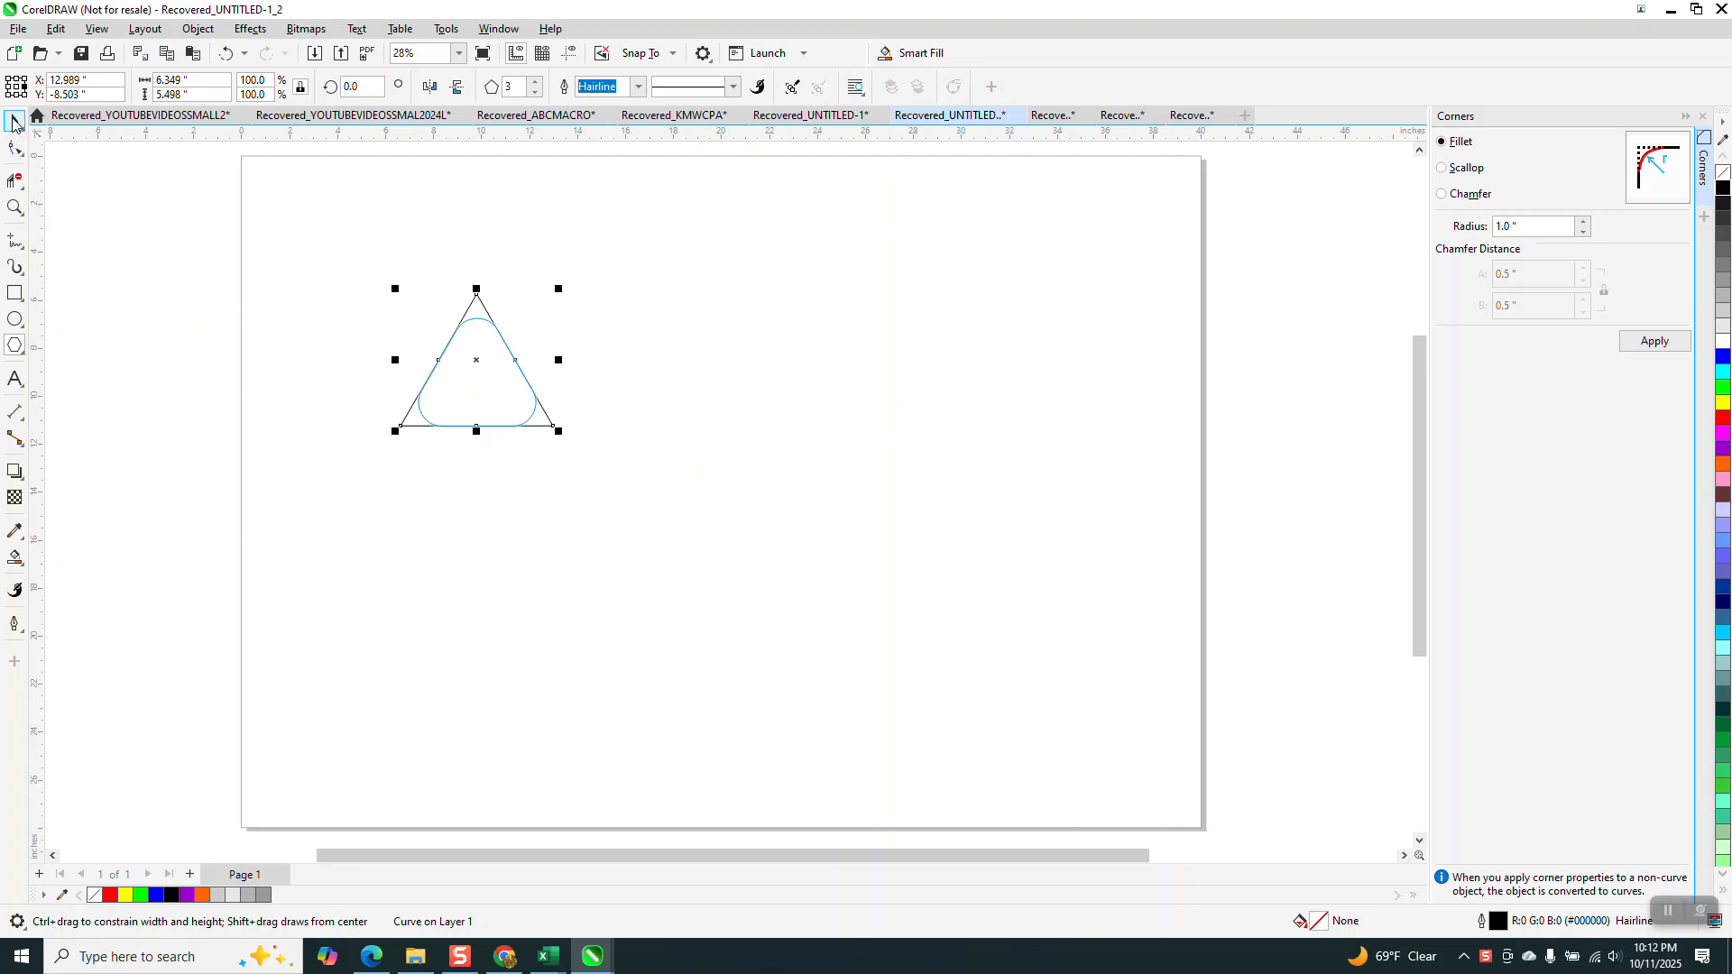
{"action": "left_click", "coordinate": [1684, 351]}
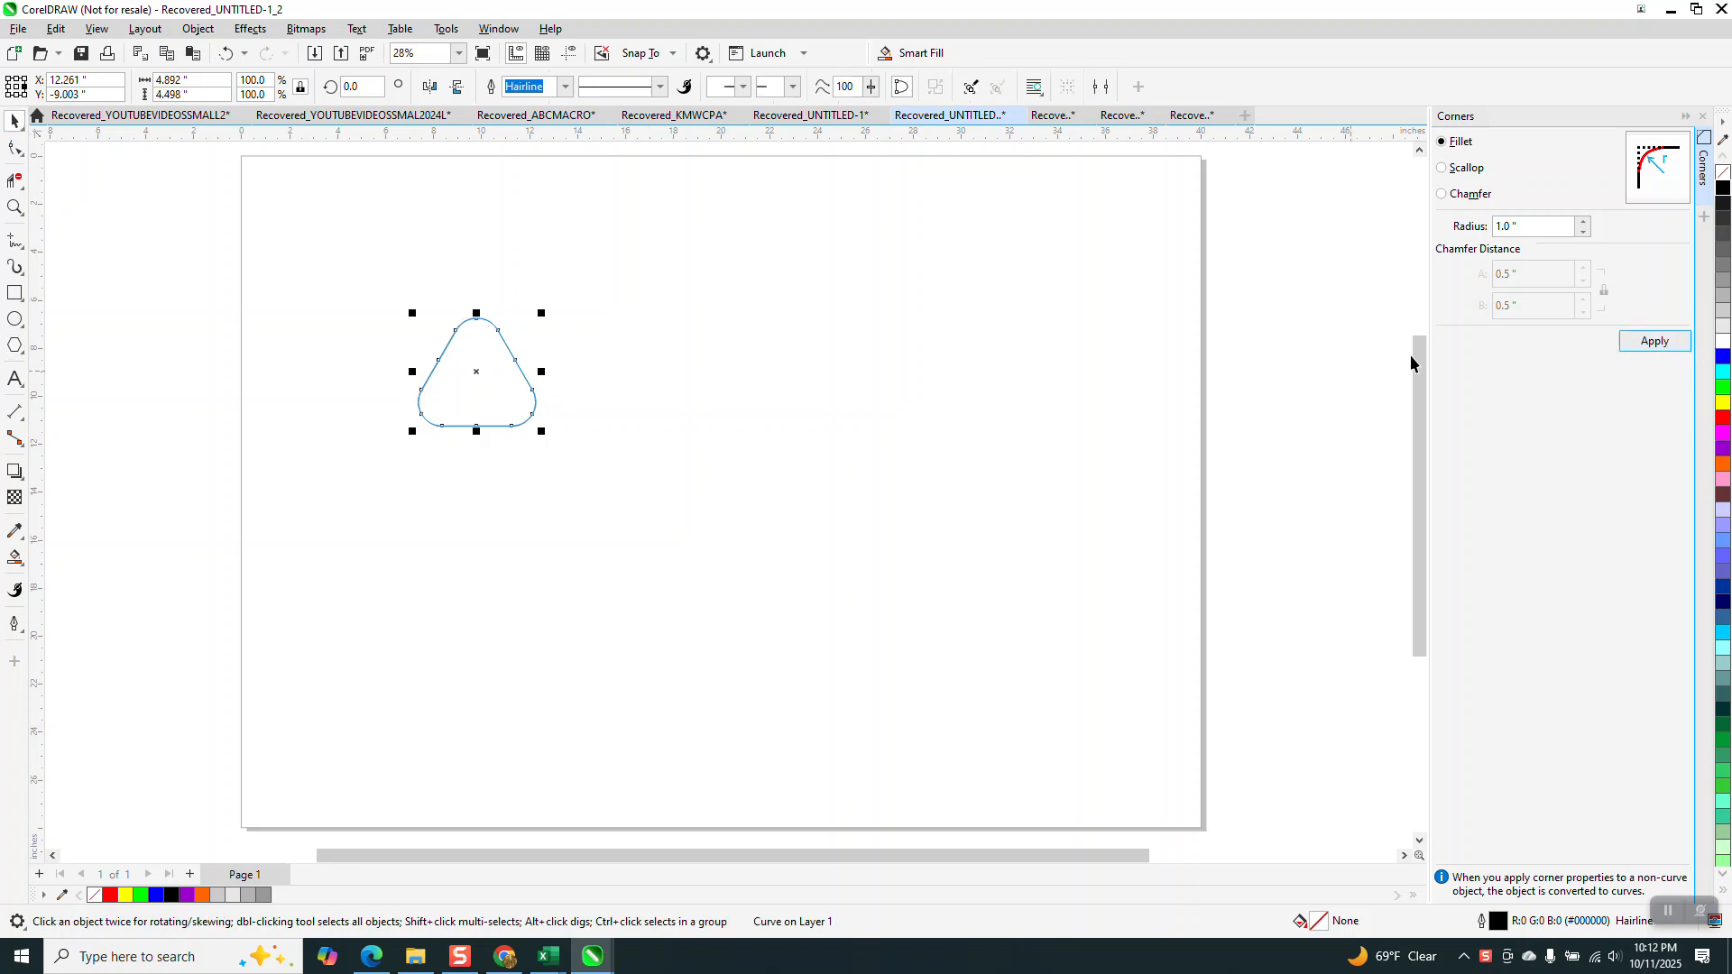
Fill the rounded triangle with a medium grey, R179 G179 B179.
{"action": "left_click", "coordinate": [683, 308]}
{"action": "left_click", "coordinate": [484, 379]}
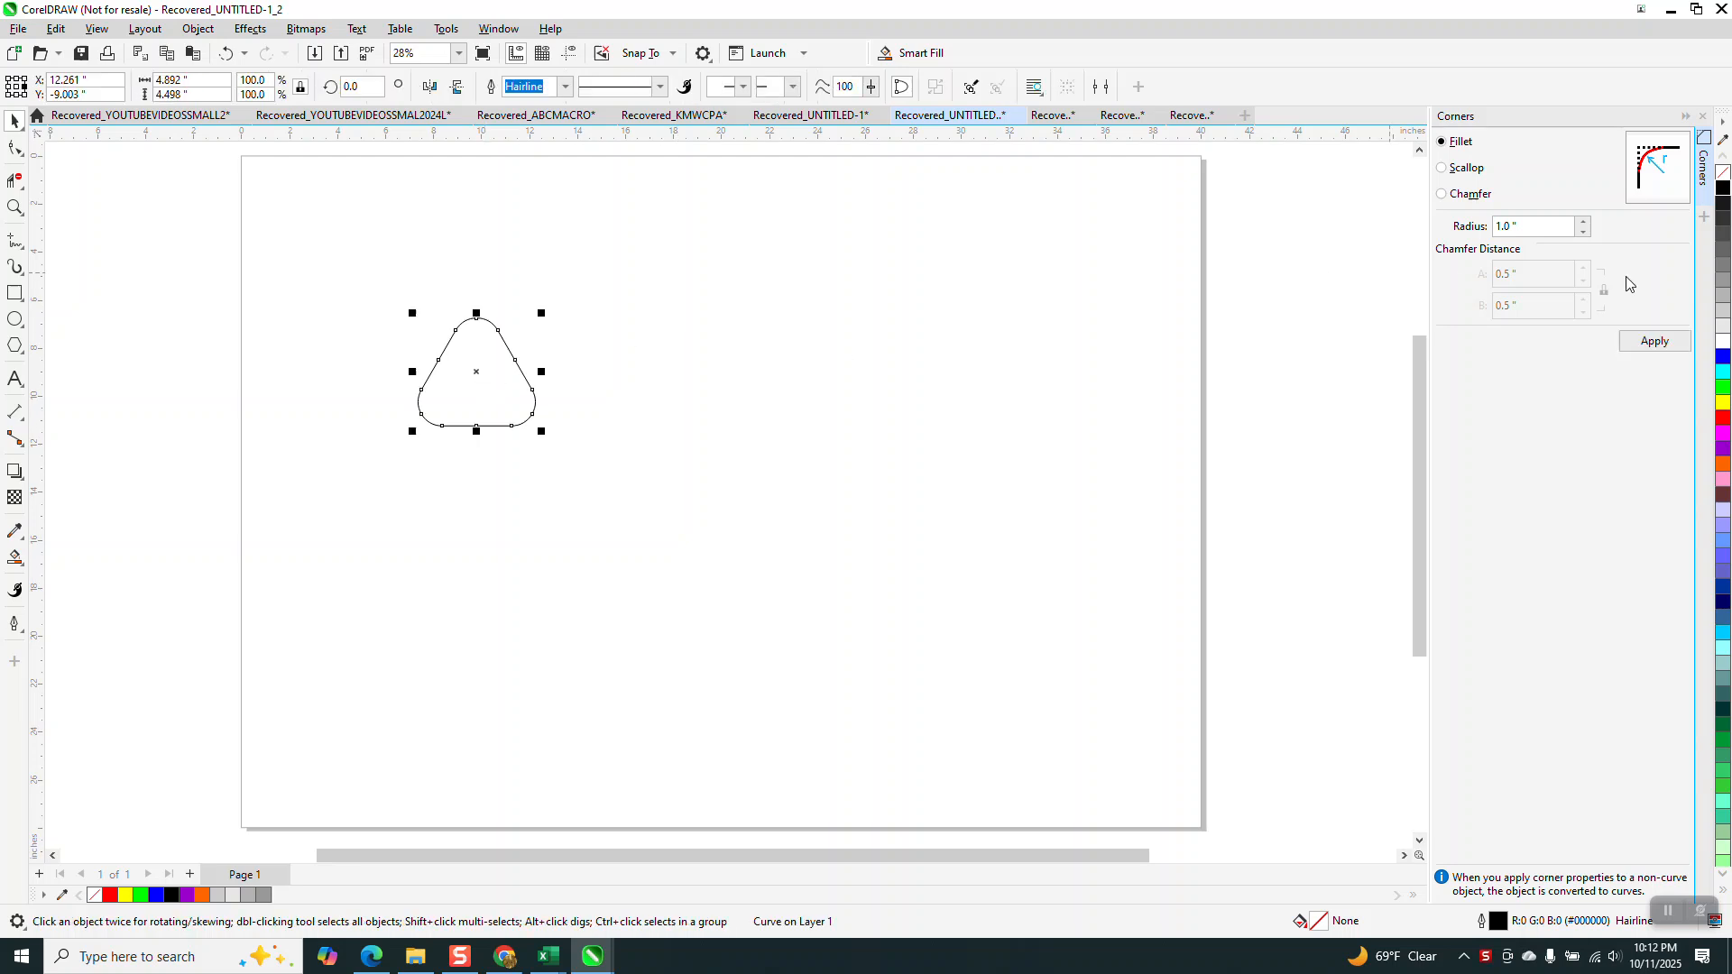
{"action": "left_click", "coordinate": [1724, 302]}
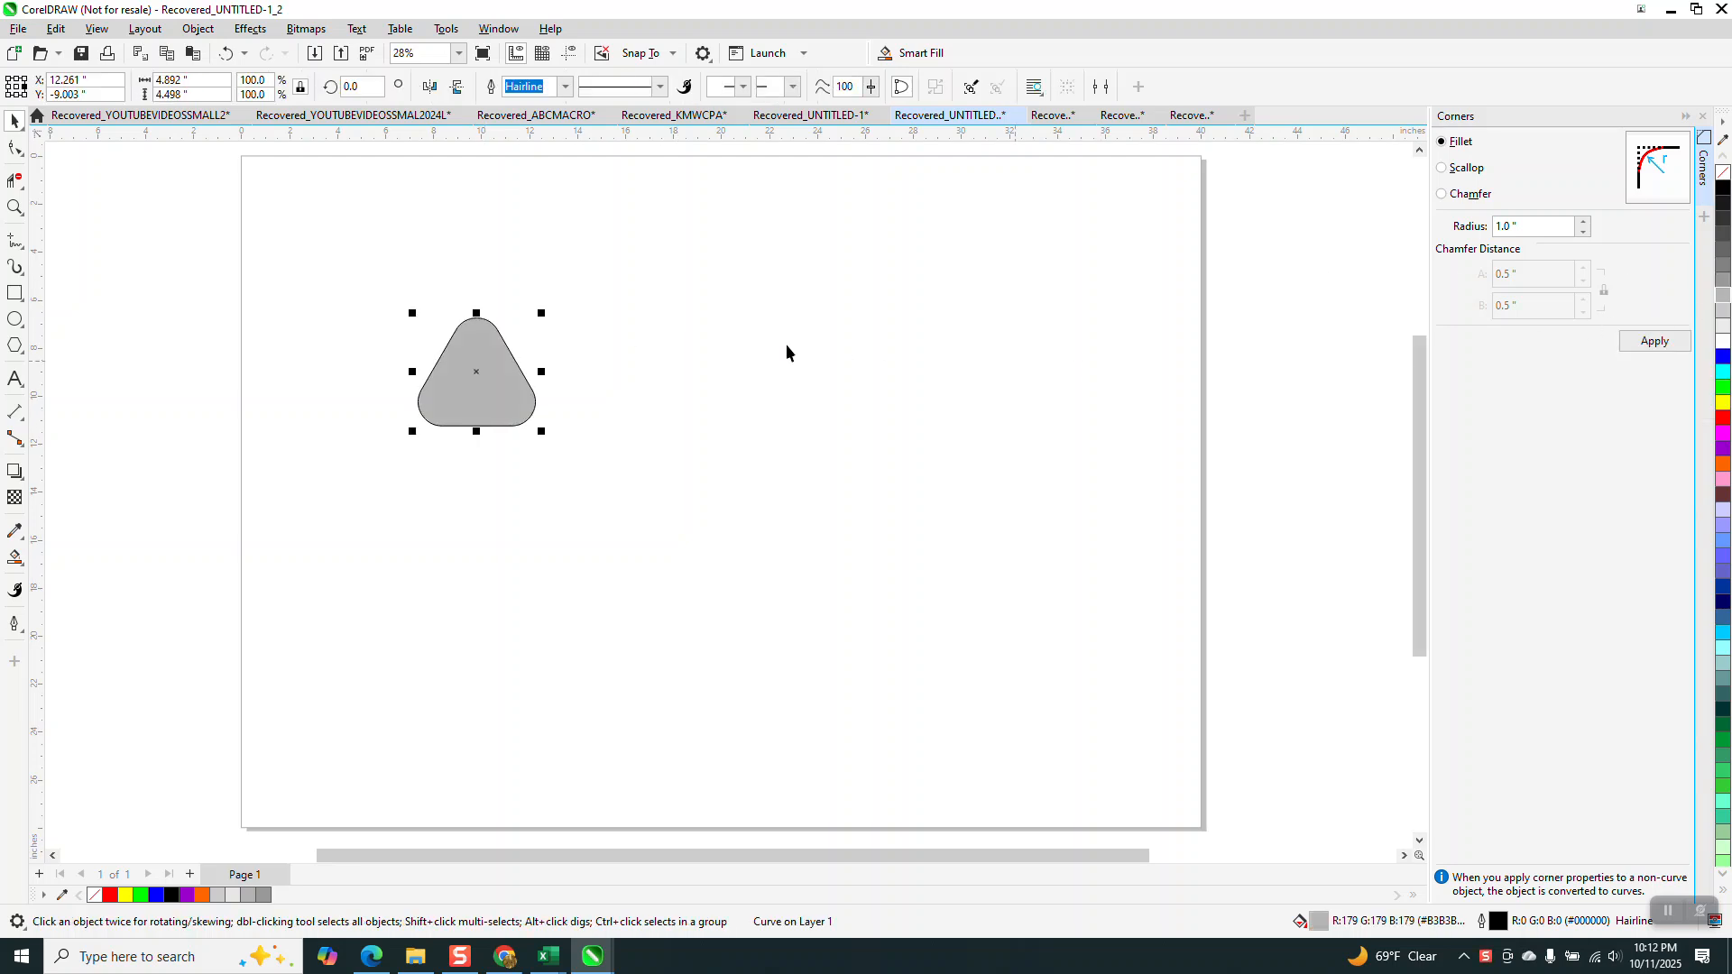
Scale the grey triangle to 58 percent and place a copy about 17 inches to its right.
{"action": "left_click_drag", "start_coordinate": [541, 432], "coordinate": [873, 344]}
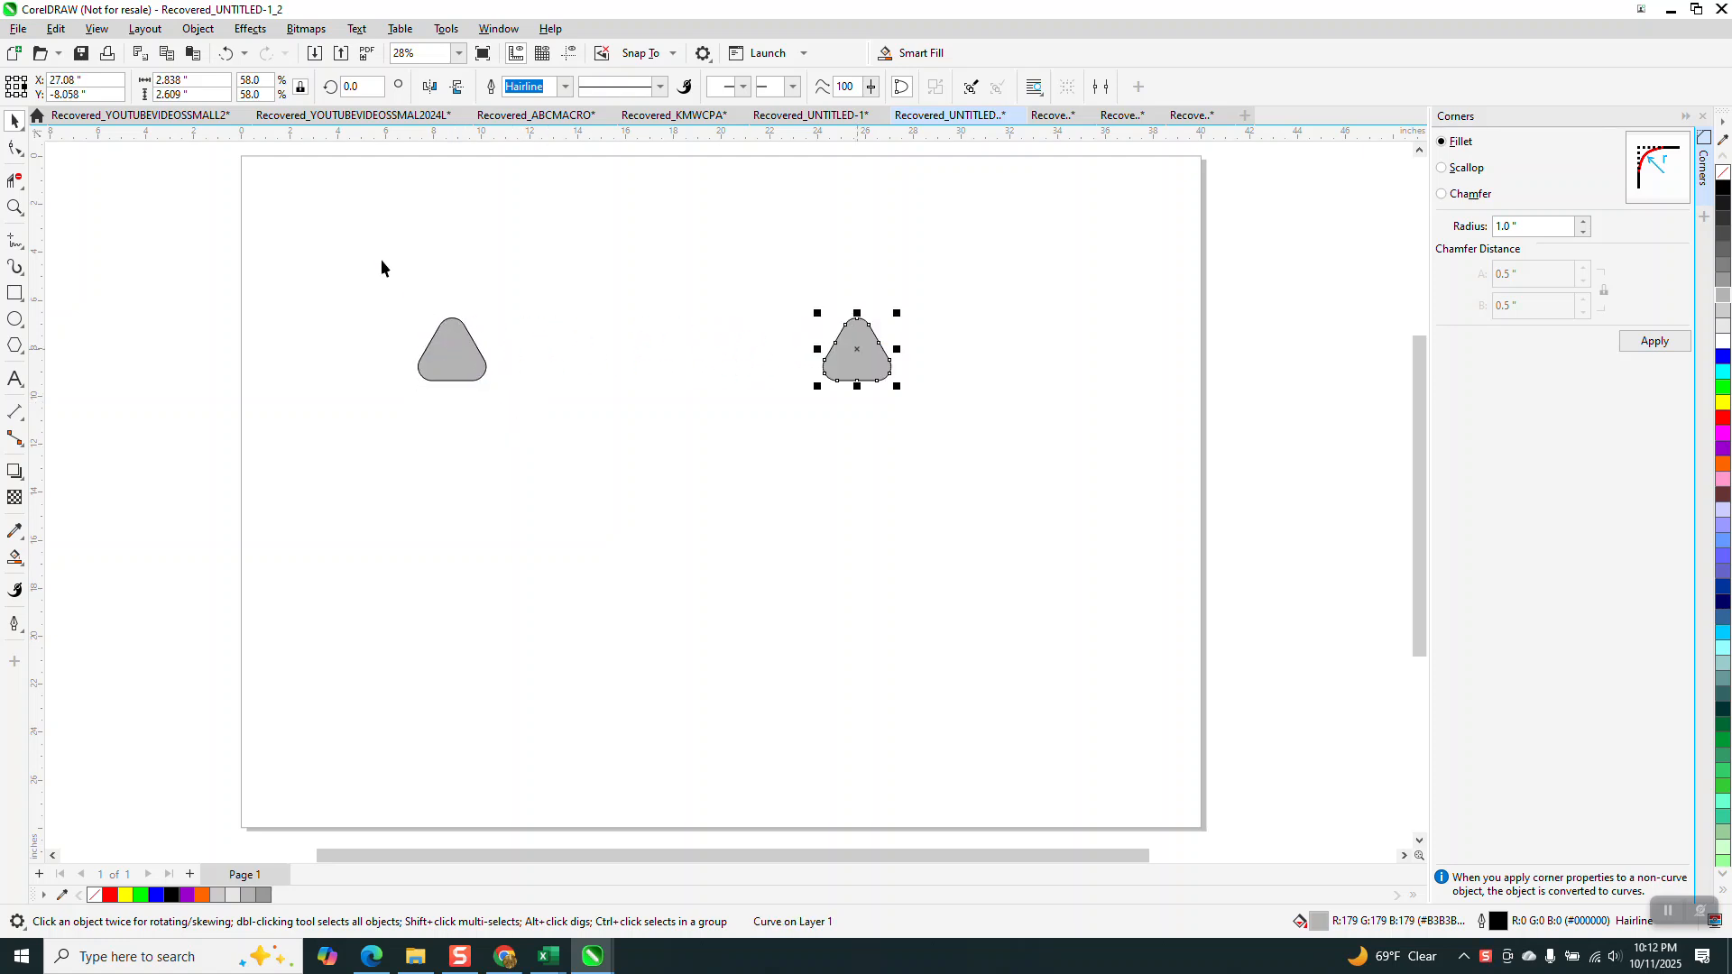
Blend the two grey triangles together with 500 steps.
{"action": "left_click_drag", "start_coordinate": [754, 440], "coordinate": [756, 442]}
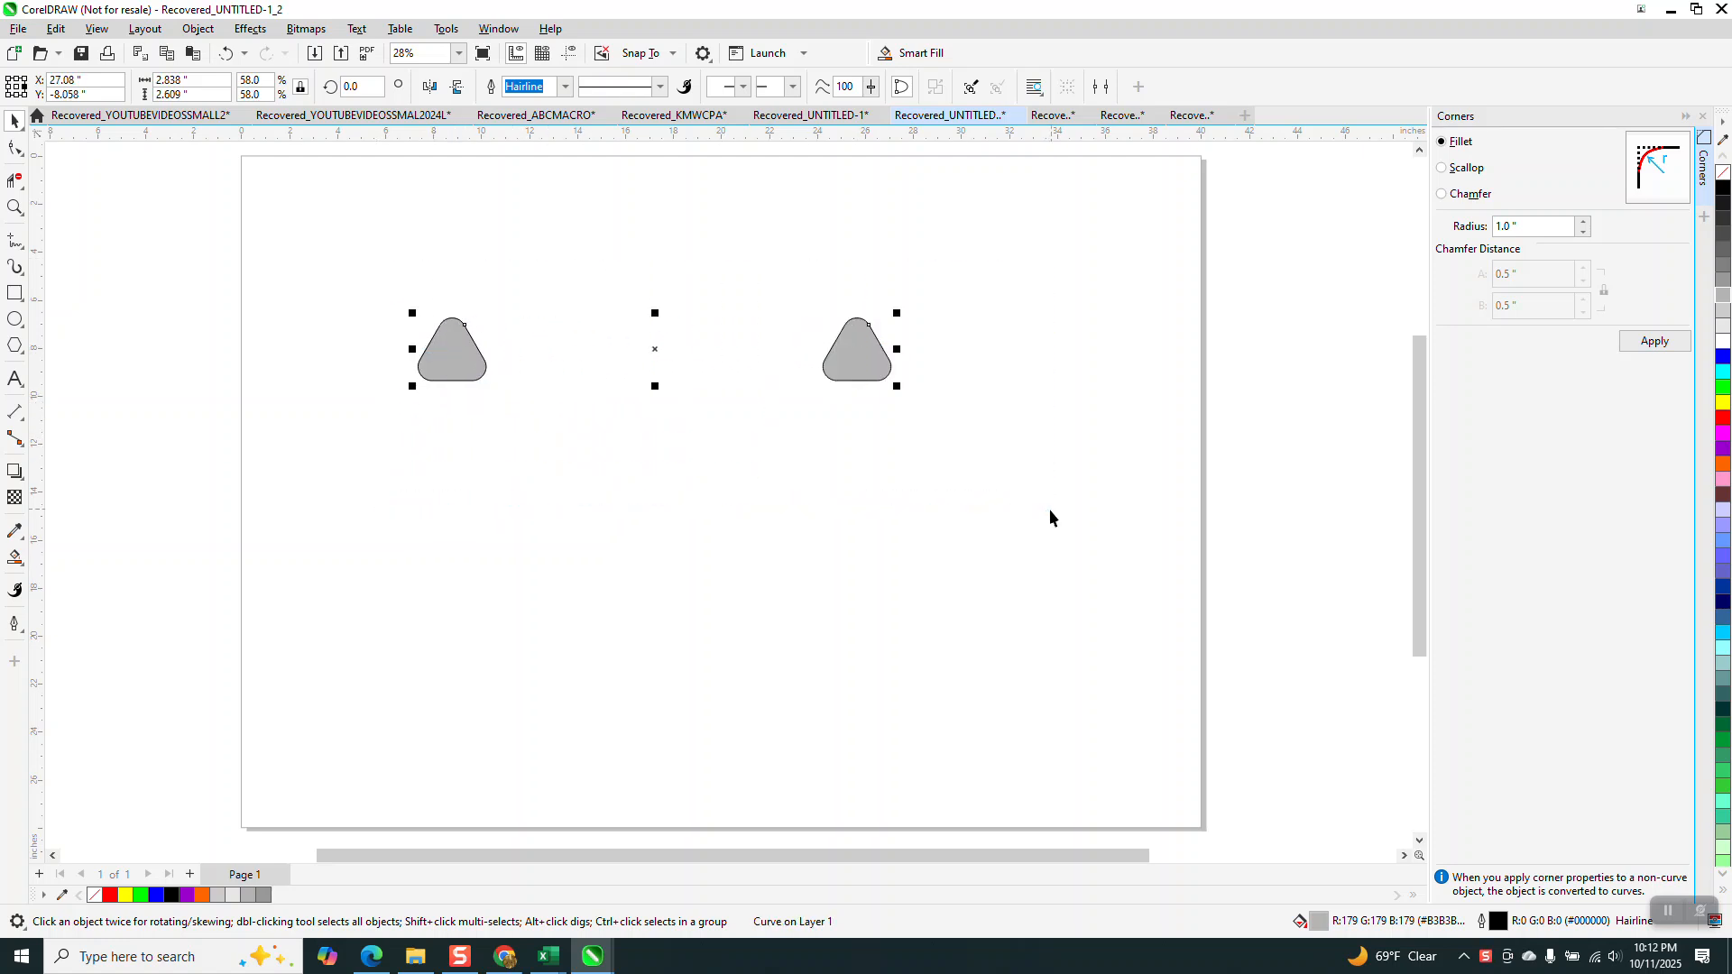
{"action": "left_click", "coordinate": [1702, 116]}
{"action": "left_click", "coordinate": [250, 28]}
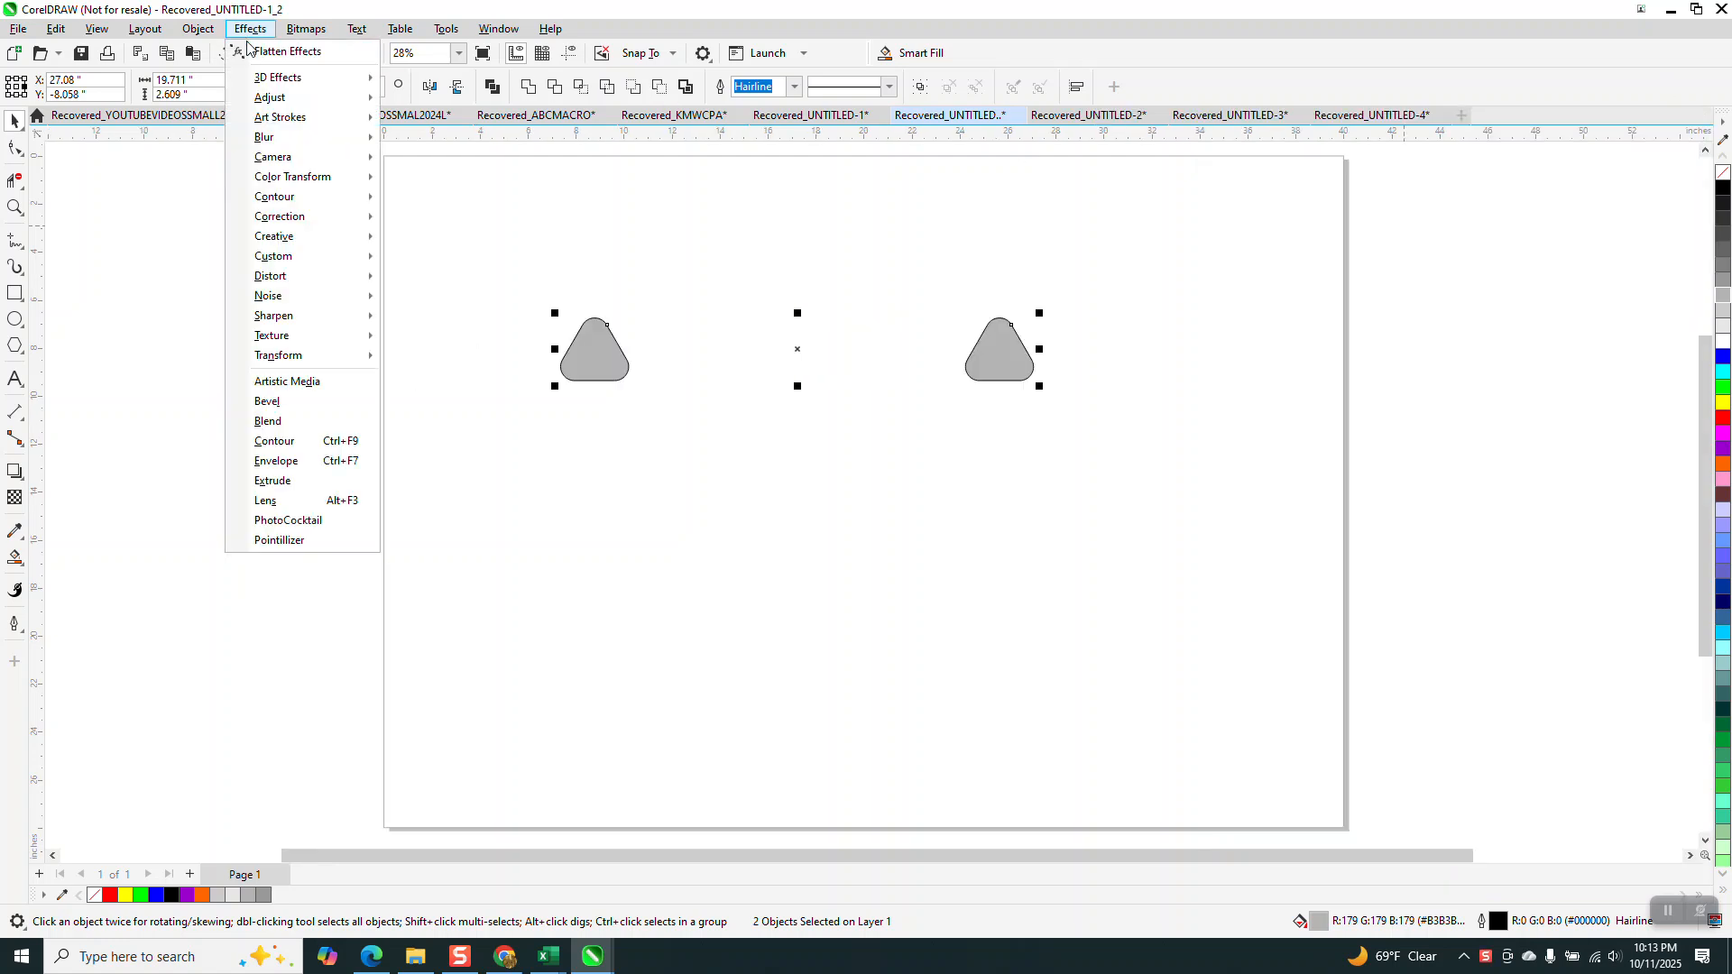
{"action": "left_click", "coordinate": [291, 421]}
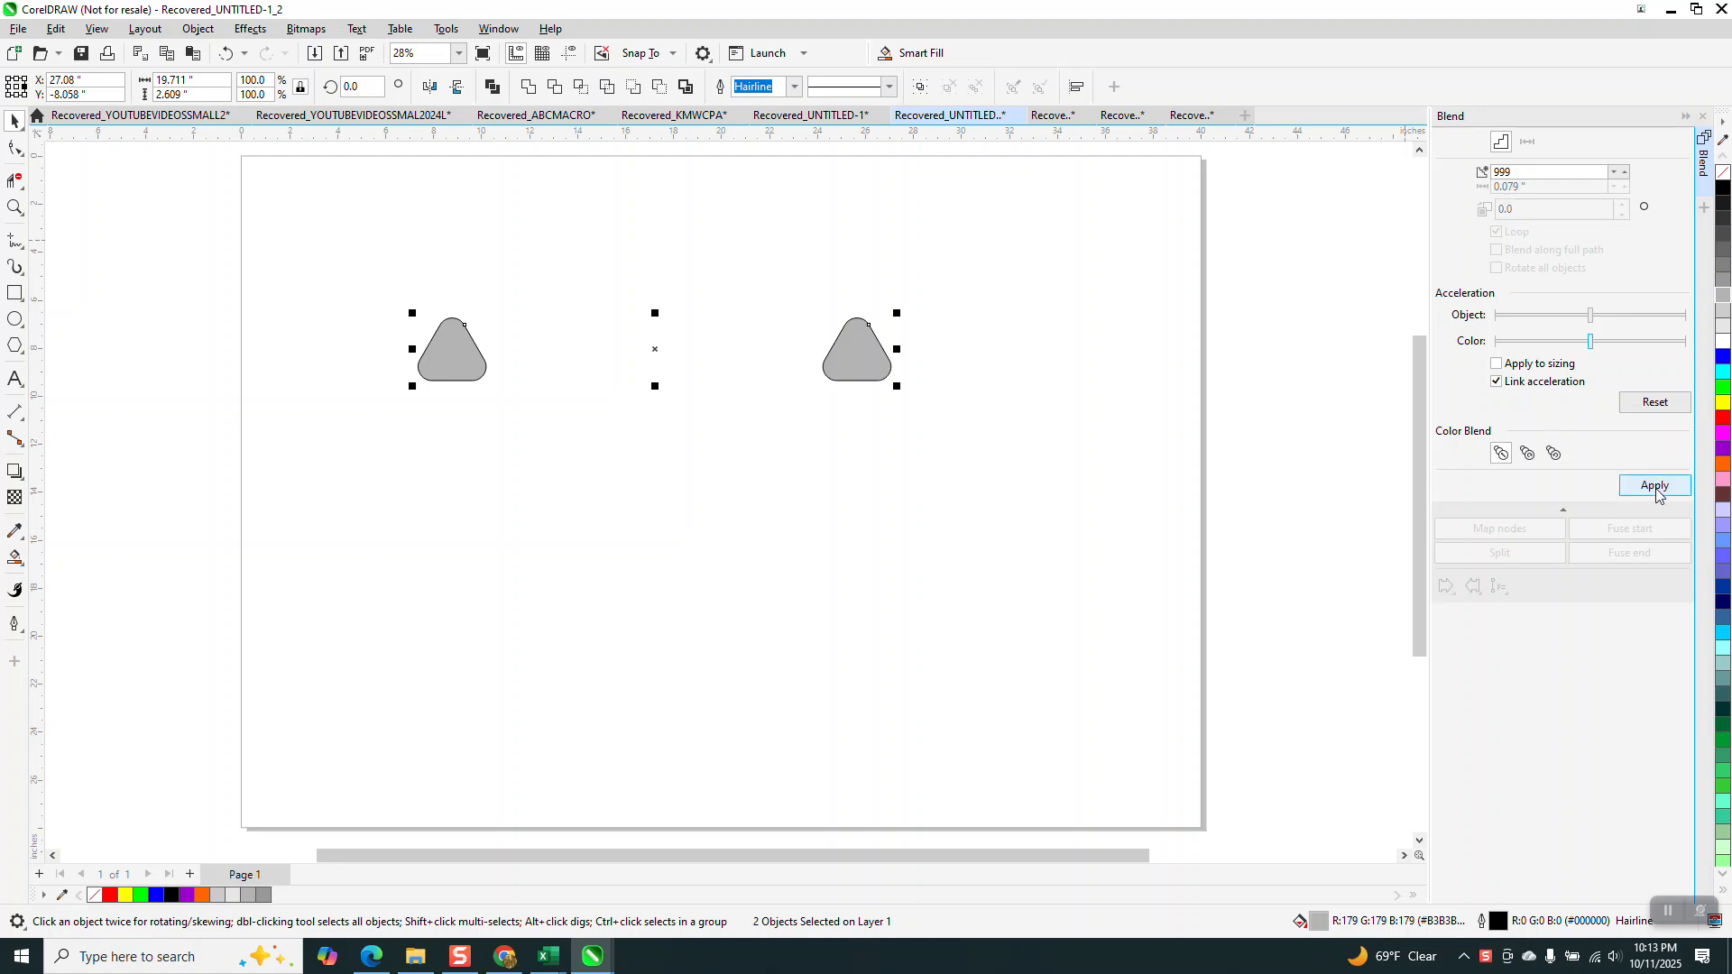
{"action": "double_click", "coordinate": [1490, 173]}
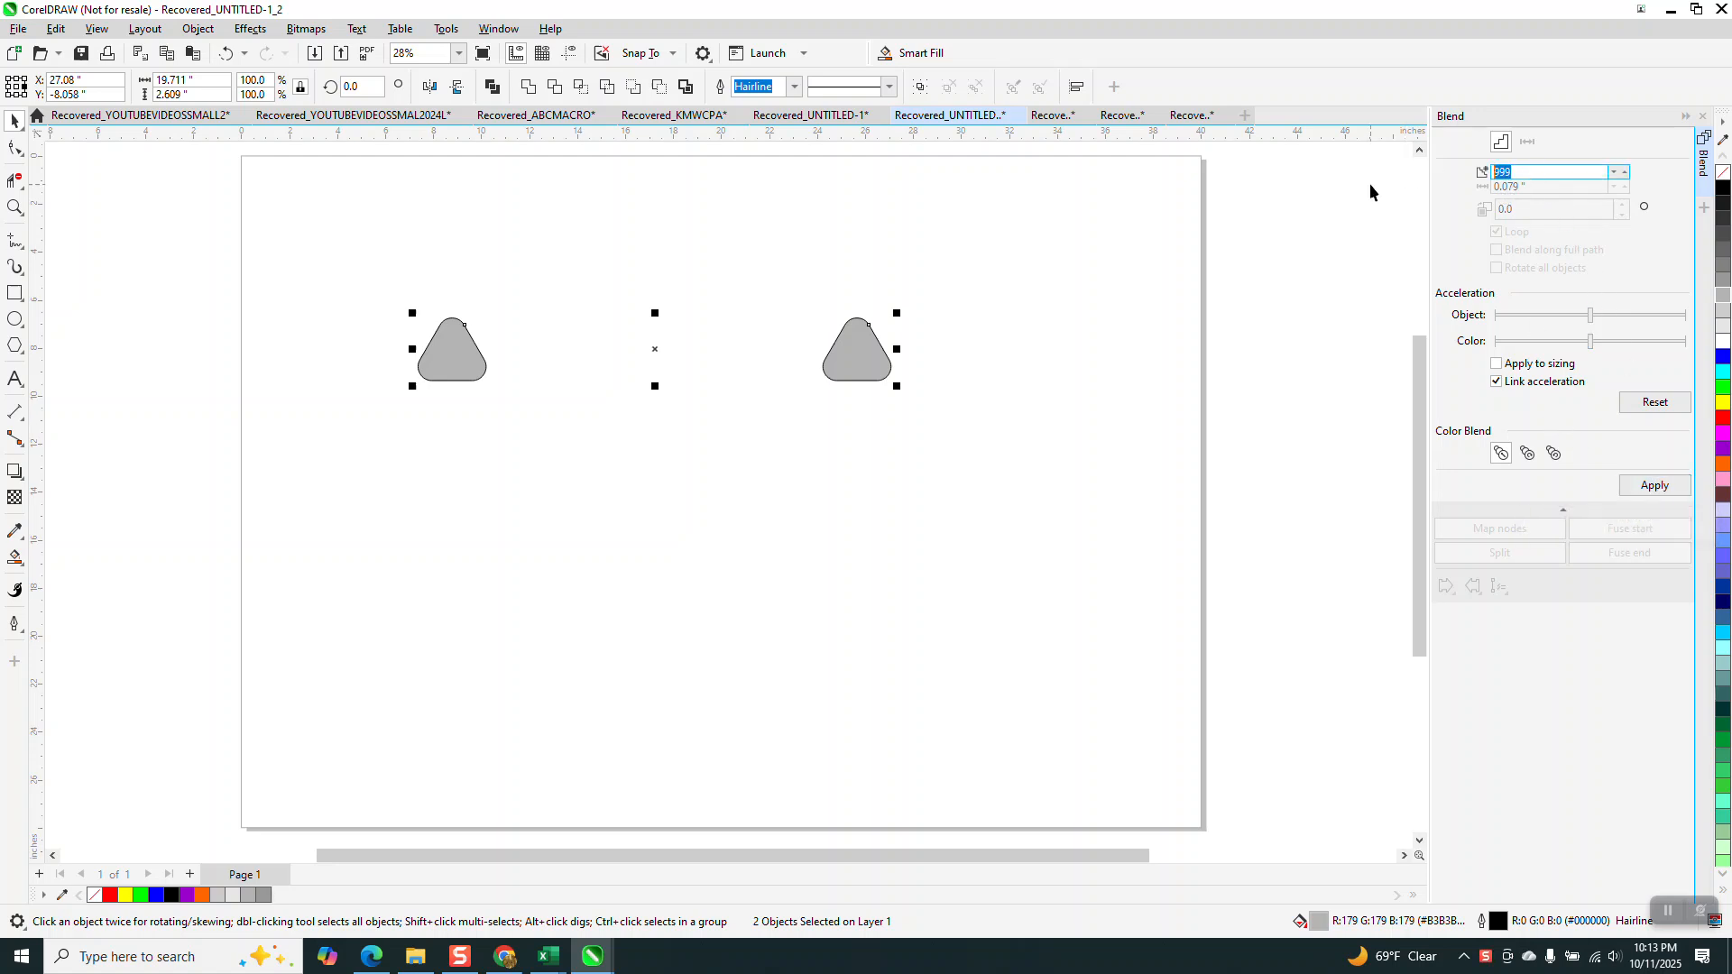
{"action": "type", "text": "500"}
{"action": "key", "text": "Return"}
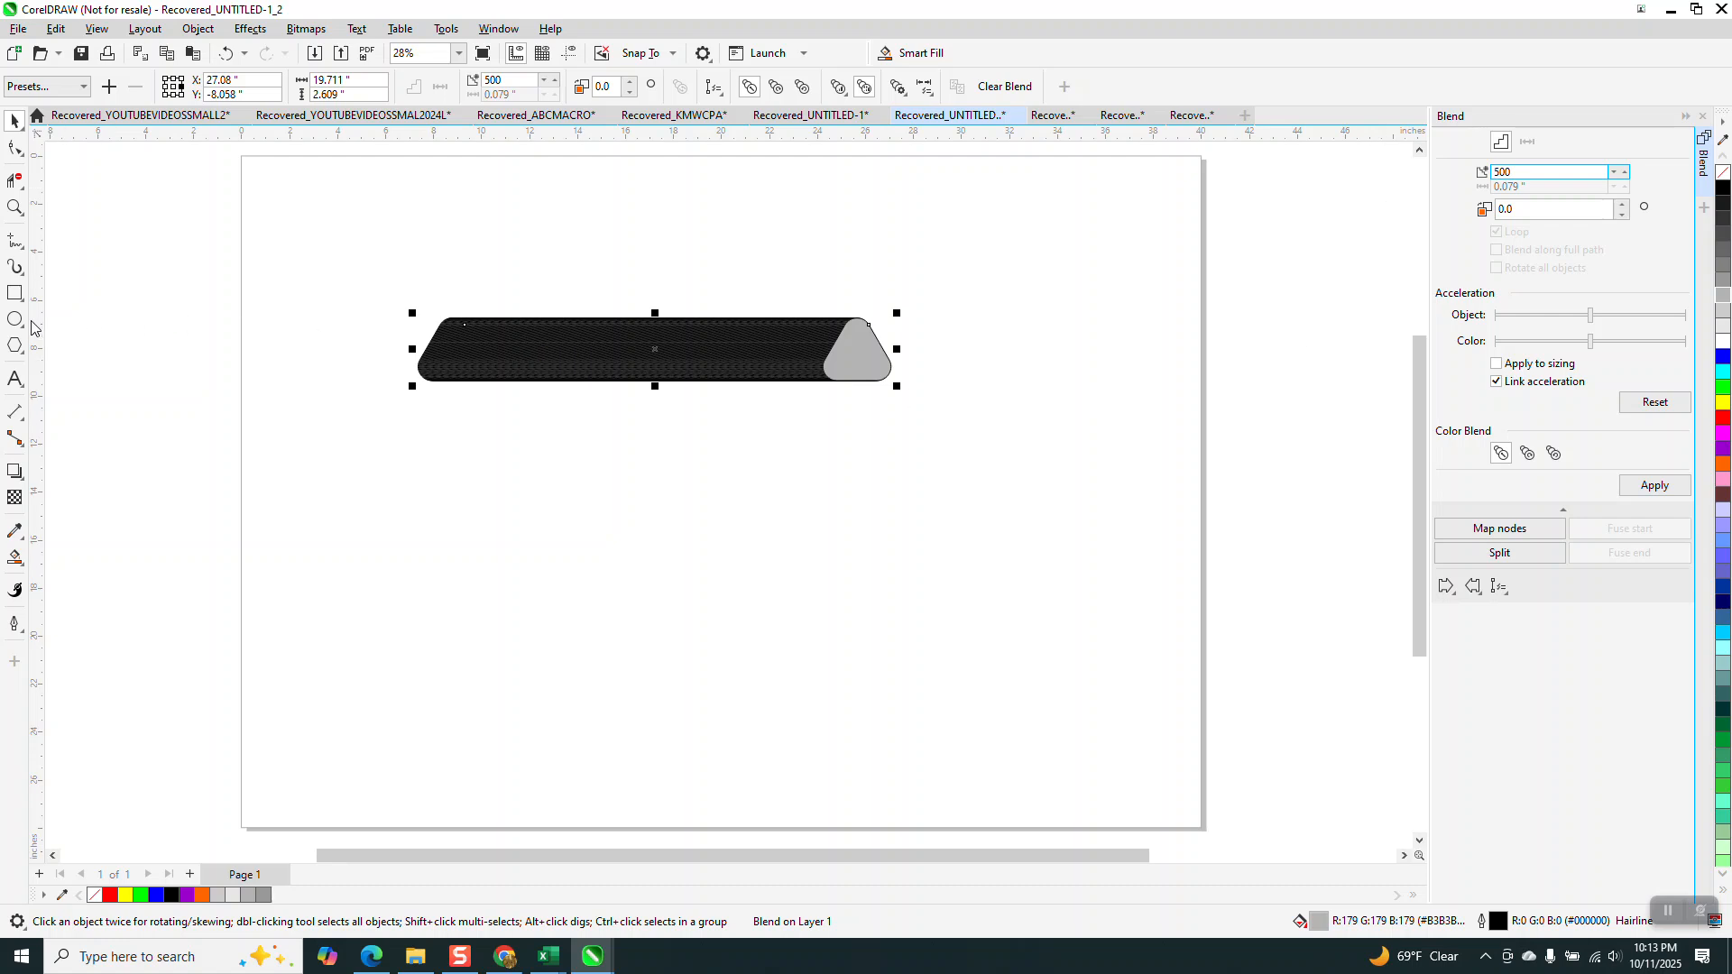
Draw a looping Freehand curve about 12 by 13 inches below the blended triangles.
{"action": "left_click", "coordinate": [18, 244]}
{"action": "left_click", "coordinate": [24, 249]}
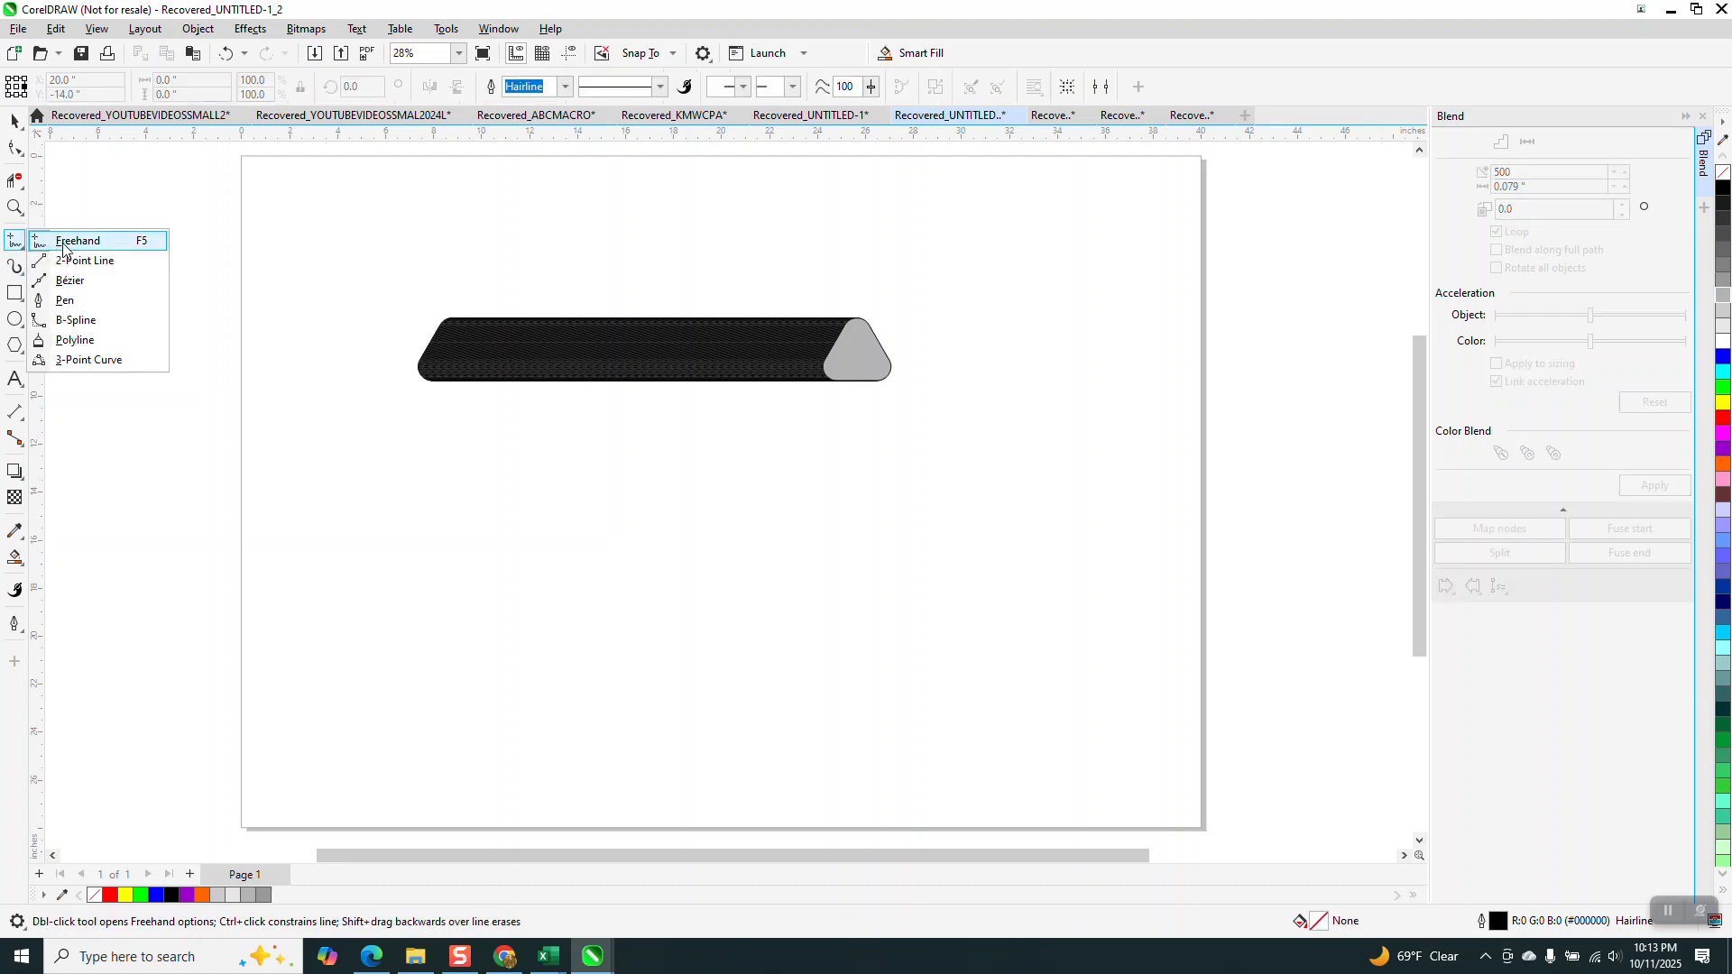
{"action": "left_click", "coordinate": [63, 243]}
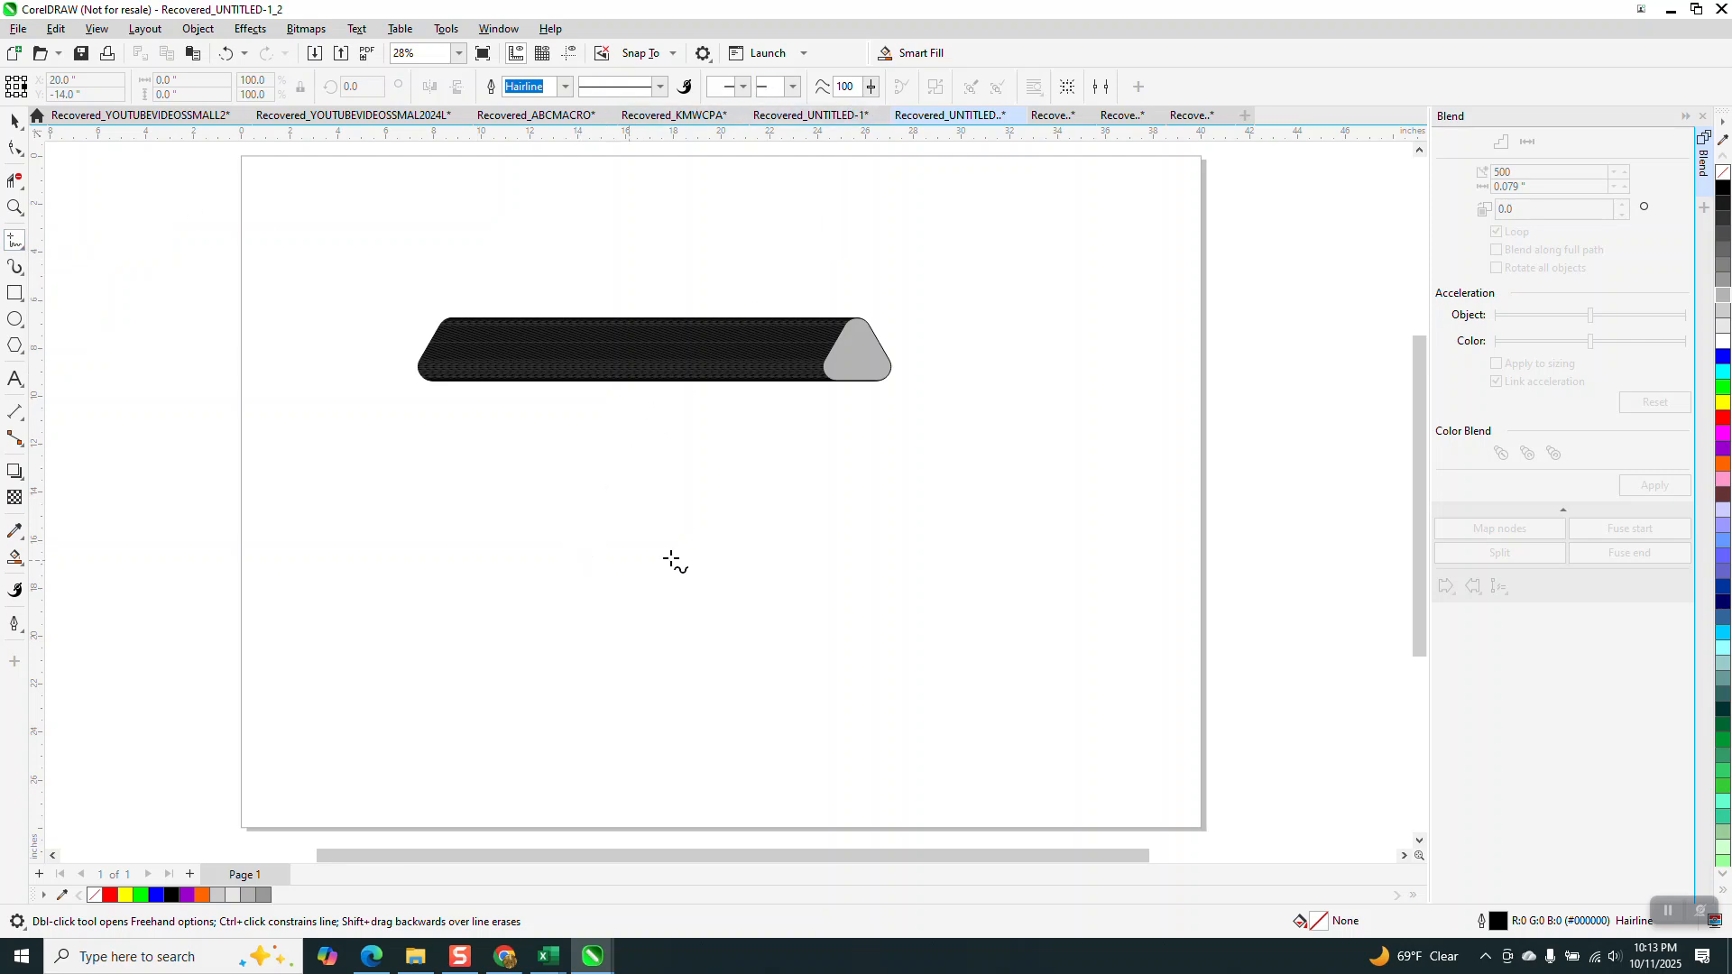
{"action": "mouse_move", "coordinate": [925, 493]}
{"action": "left_mouse_down"}
{"action": "mouse_move", "coordinate": [850, 599]}
{"action": "mouse_move", "coordinate": [695, 629]}
{"action": "mouse_move", "coordinate": [648, 568]}
{"action": "mouse_move", "coordinate": [647, 497]}
{"action": "mouse_move", "coordinate": [724, 461]}
{"action": "mouse_move", "coordinate": [811, 484]}
{"action": "mouse_move", "coordinate": [862, 550]}
{"action": "mouse_move", "coordinate": [886, 636]}
{"action": "mouse_move", "coordinate": [854, 699]}
{"action": "mouse_move", "coordinate": [767, 761]}
{"action": "mouse_move", "coordinate": [635, 778]}
{"action": "left_mouse_up"}
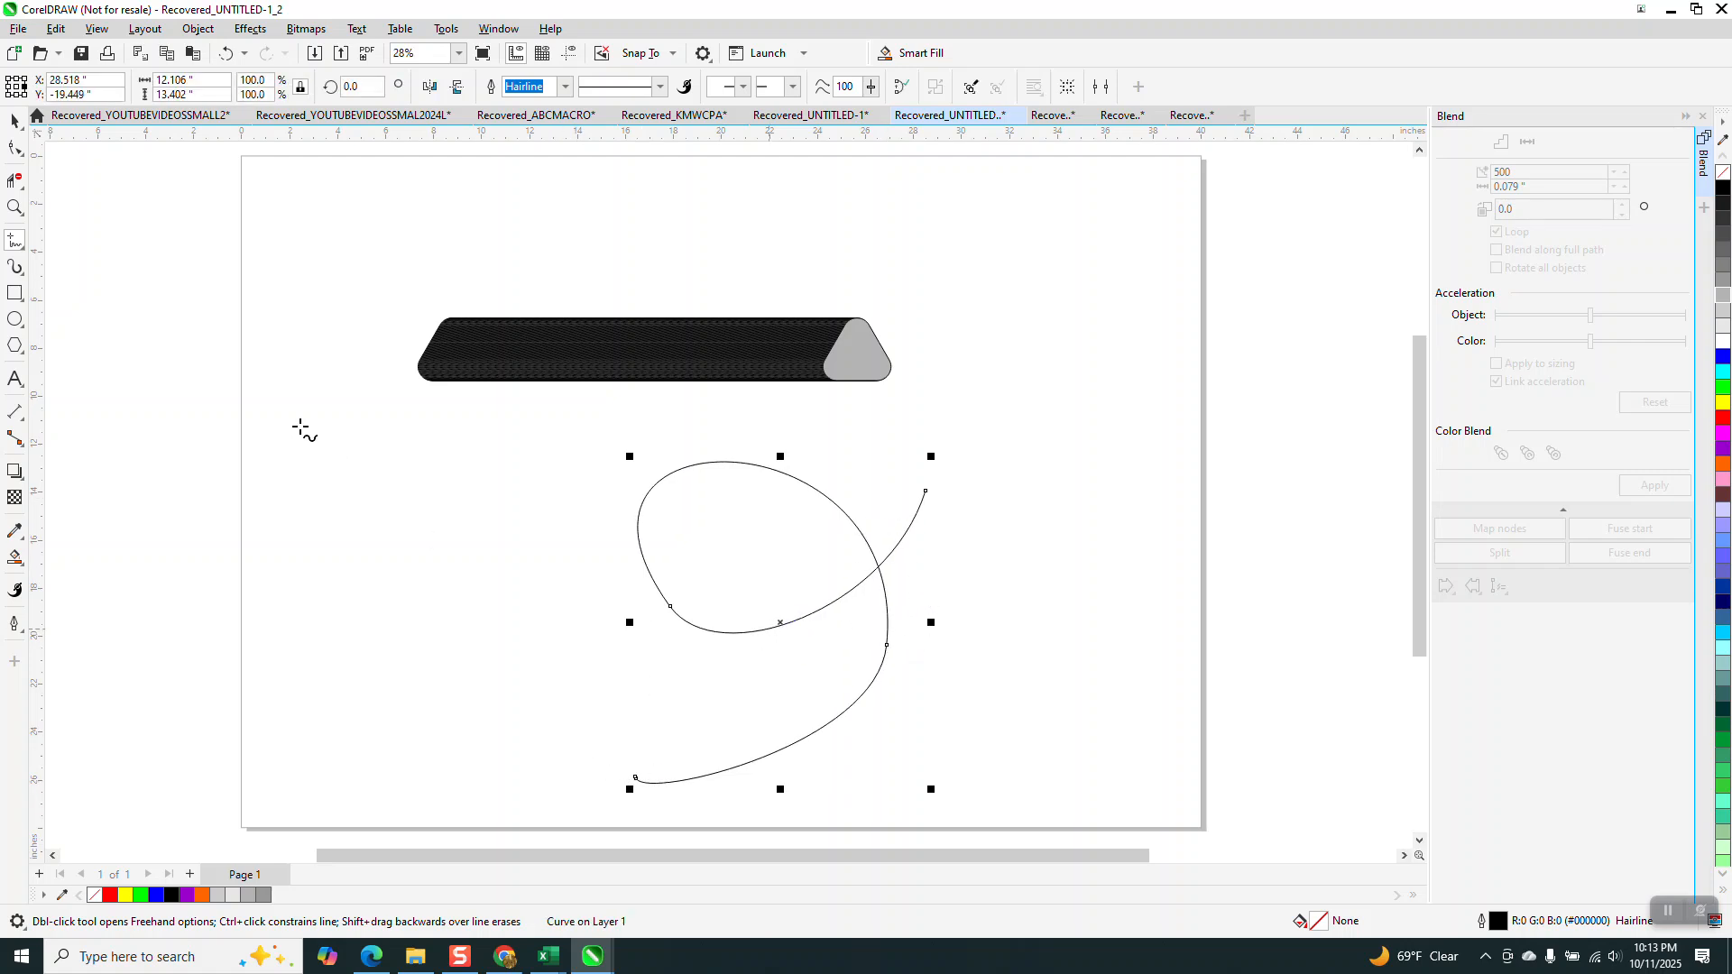
Reshape the upper part of the looping curve by moving its end node, its loop node and their curve handles.
{"action": "left_click", "coordinate": [11, 150]}
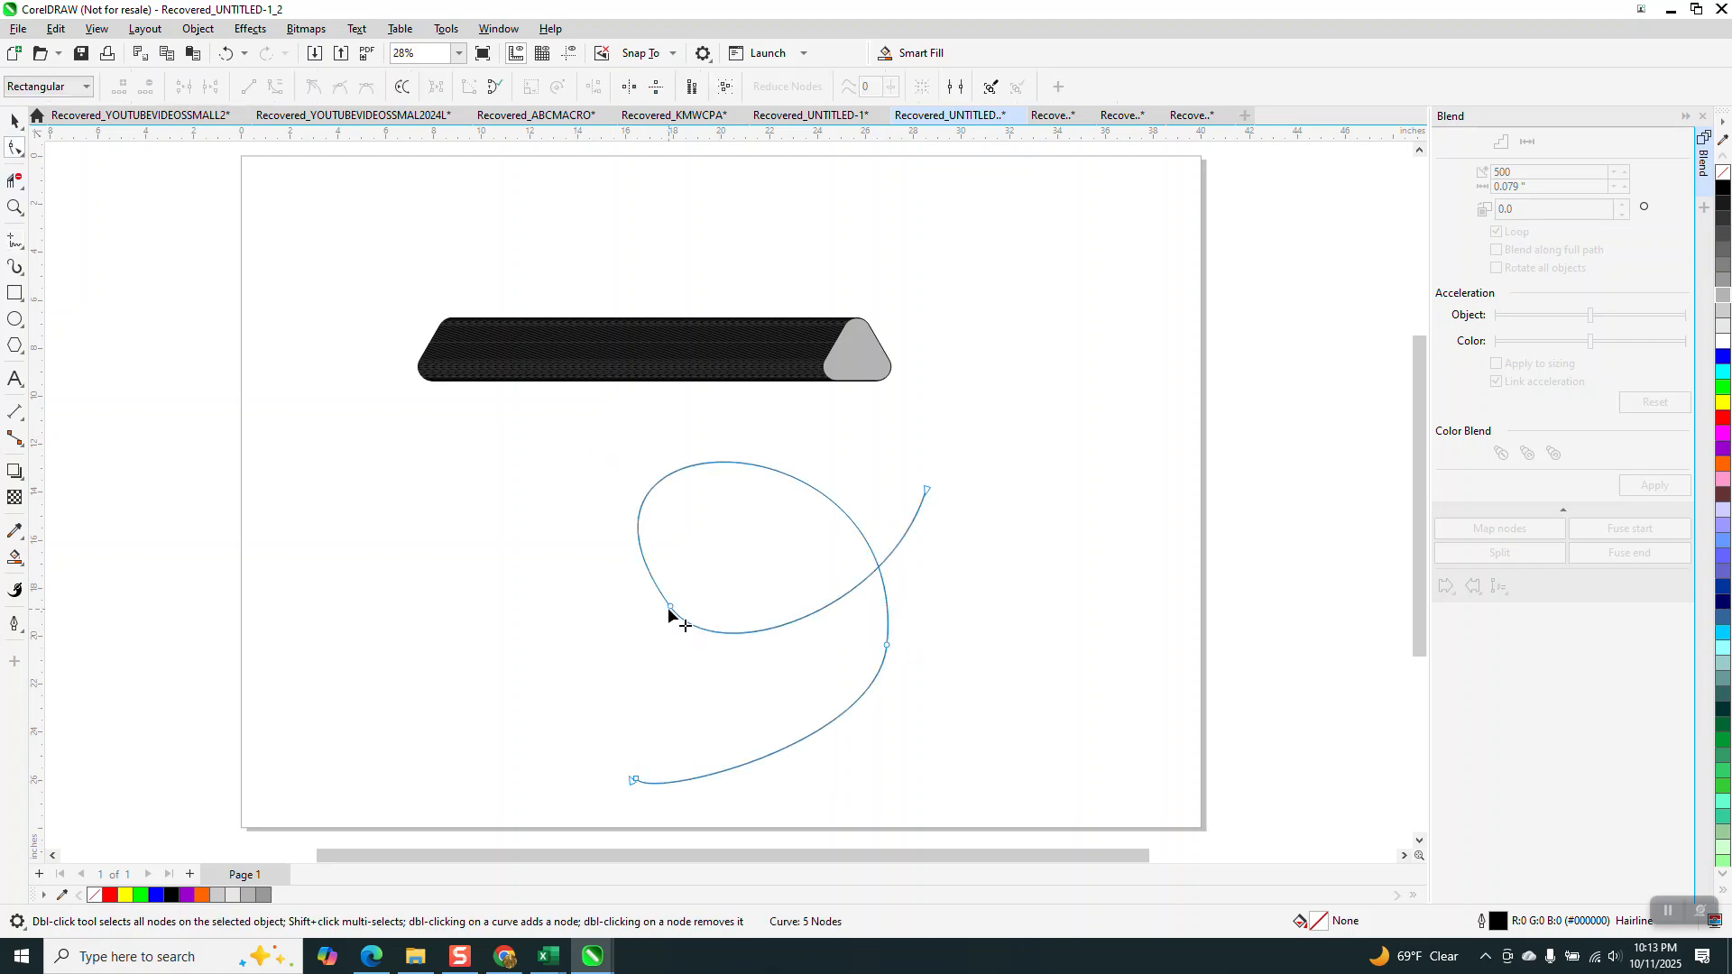
{"action": "left_click_drag", "start_coordinate": [670, 607], "coordinate": [658, 640]}
{"action": "left_click_drag", "start_coordinate": [927, 490], "coordinate": [945, 473]}
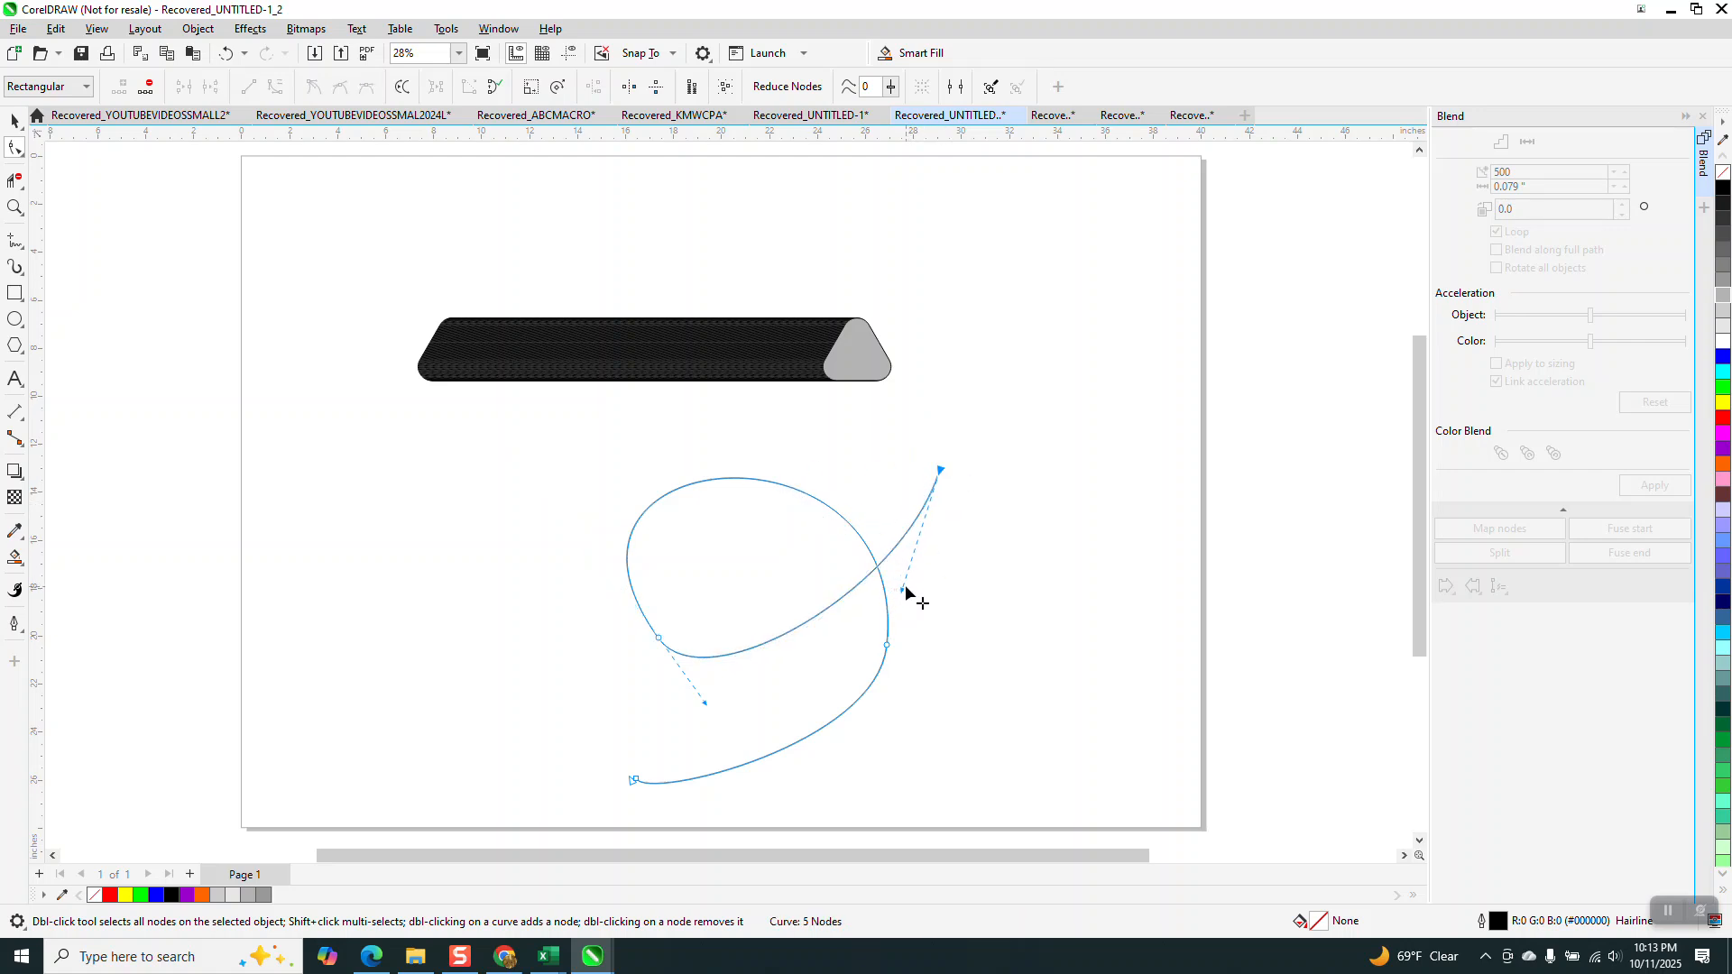
{"action": "left_click_drag", "start_coordinate": [912, 592], "coordinate": [940, 607]}
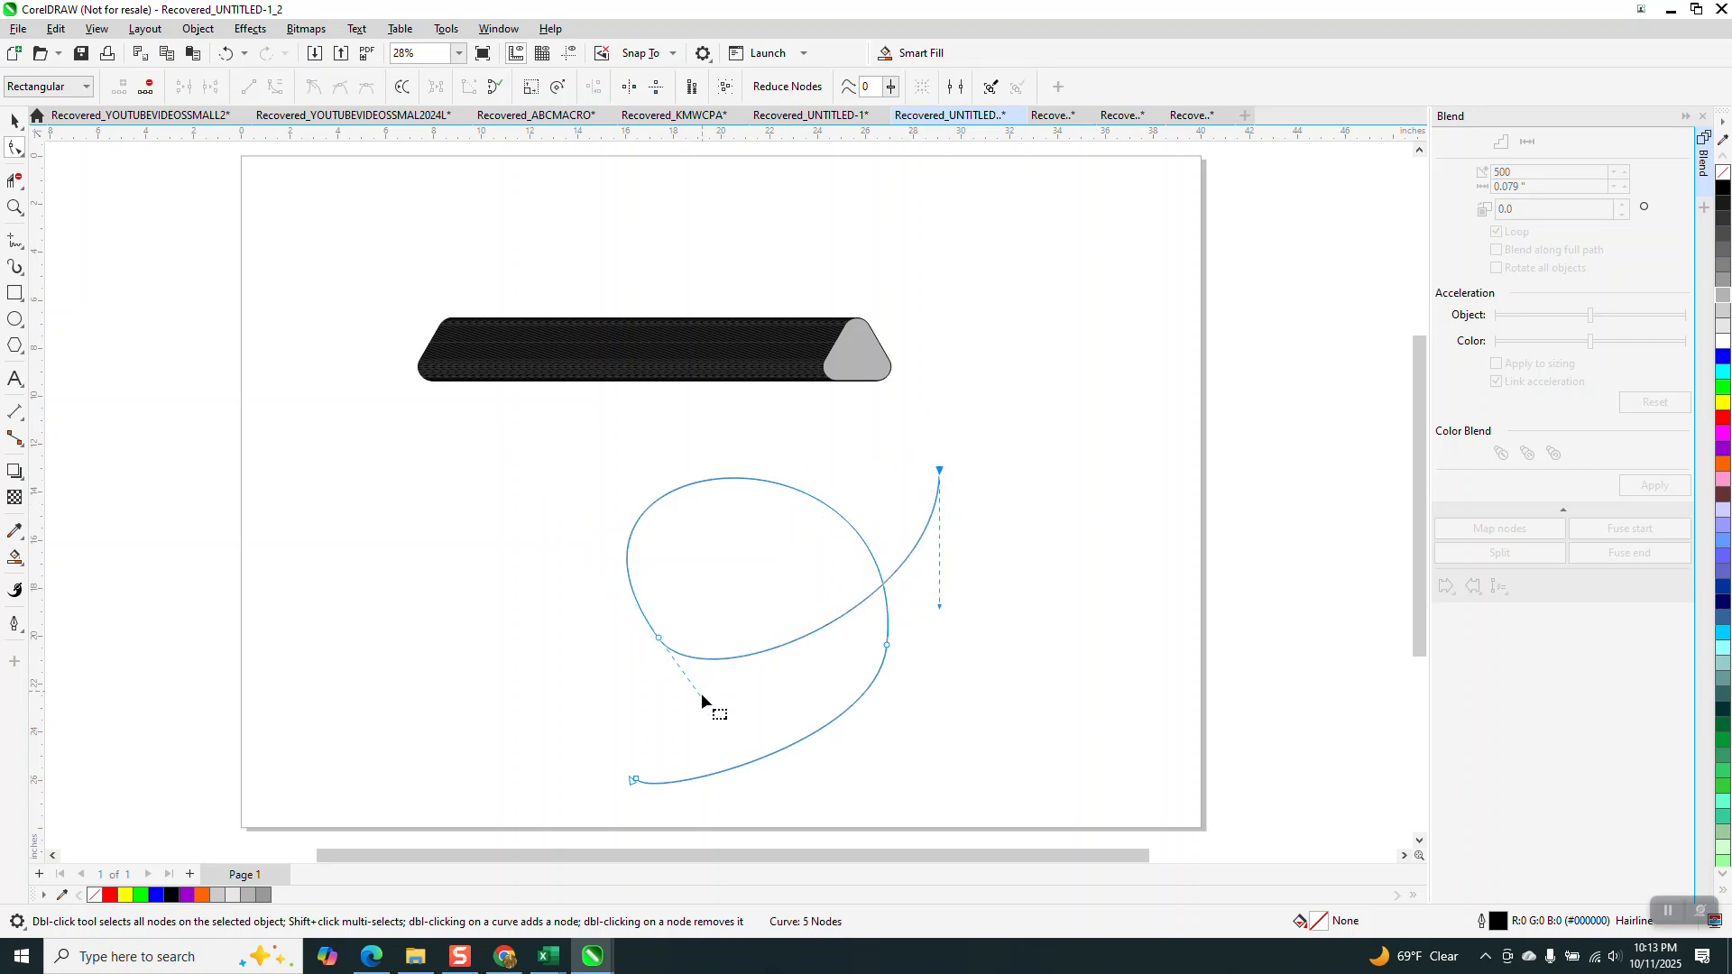
{"action": "left_click_drag", "start_coordinate": [703, 701], "coordinate": [713, 707]}
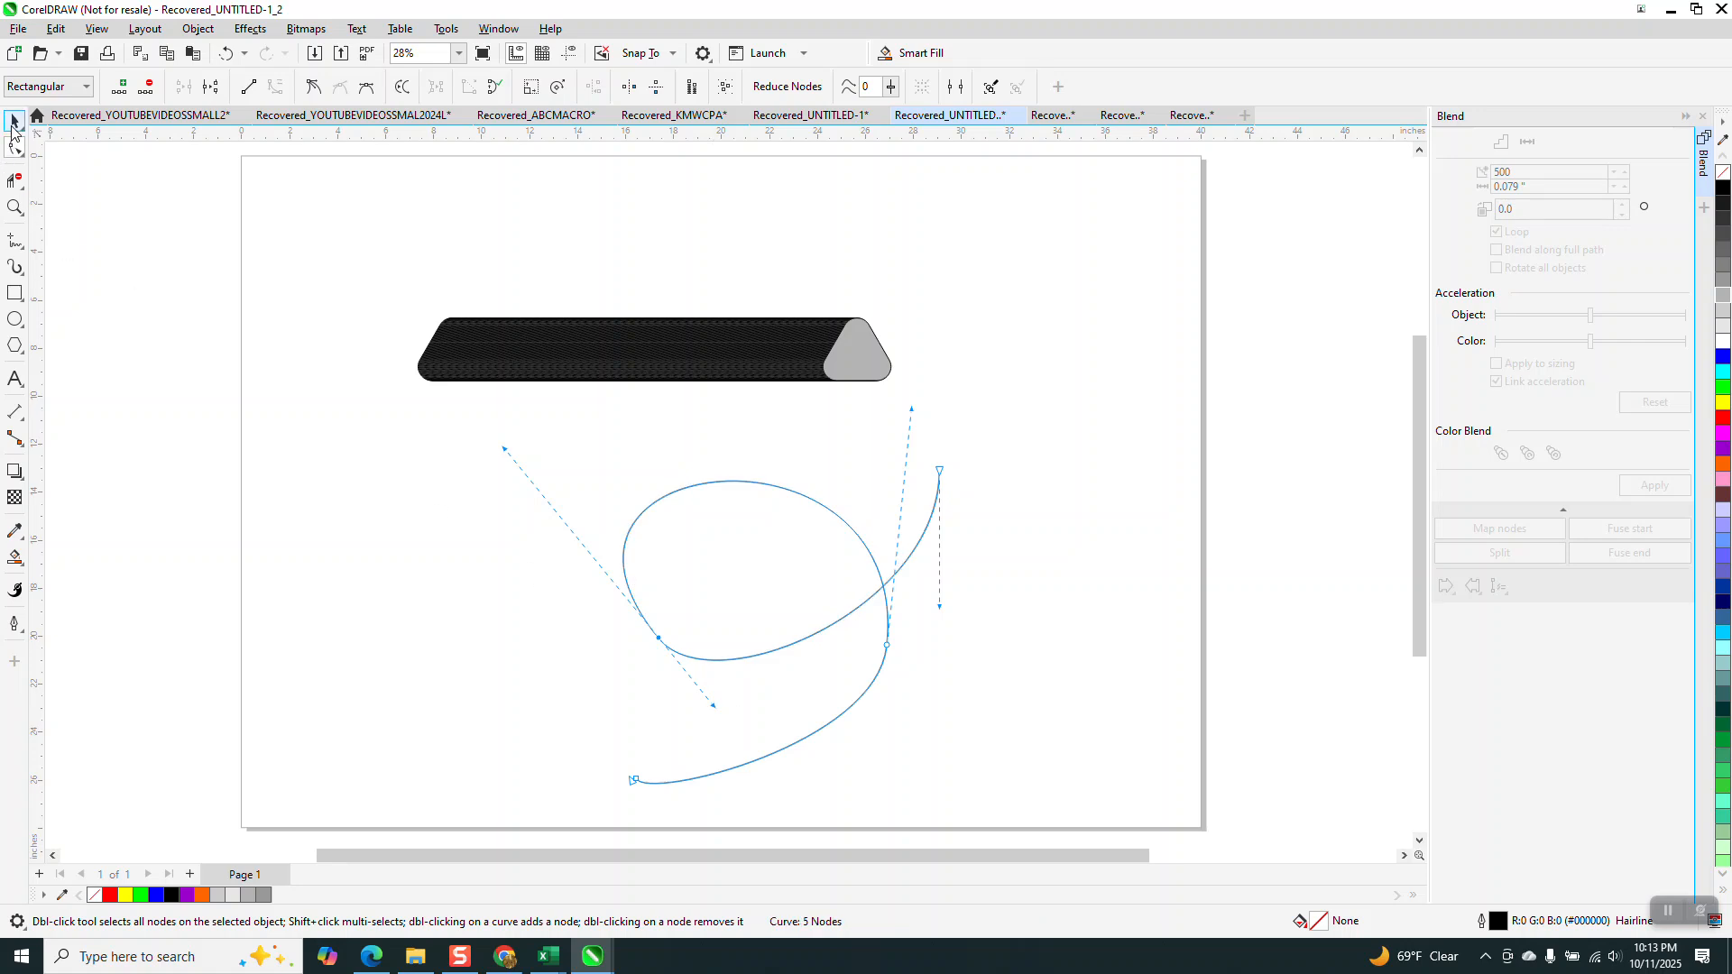
Attach the triangle blend to the looping curve as its new path.
{"action": "left_click", "coordinate": [13, 122]}
{"action": "left_click", "coordinate": [648, 345]}
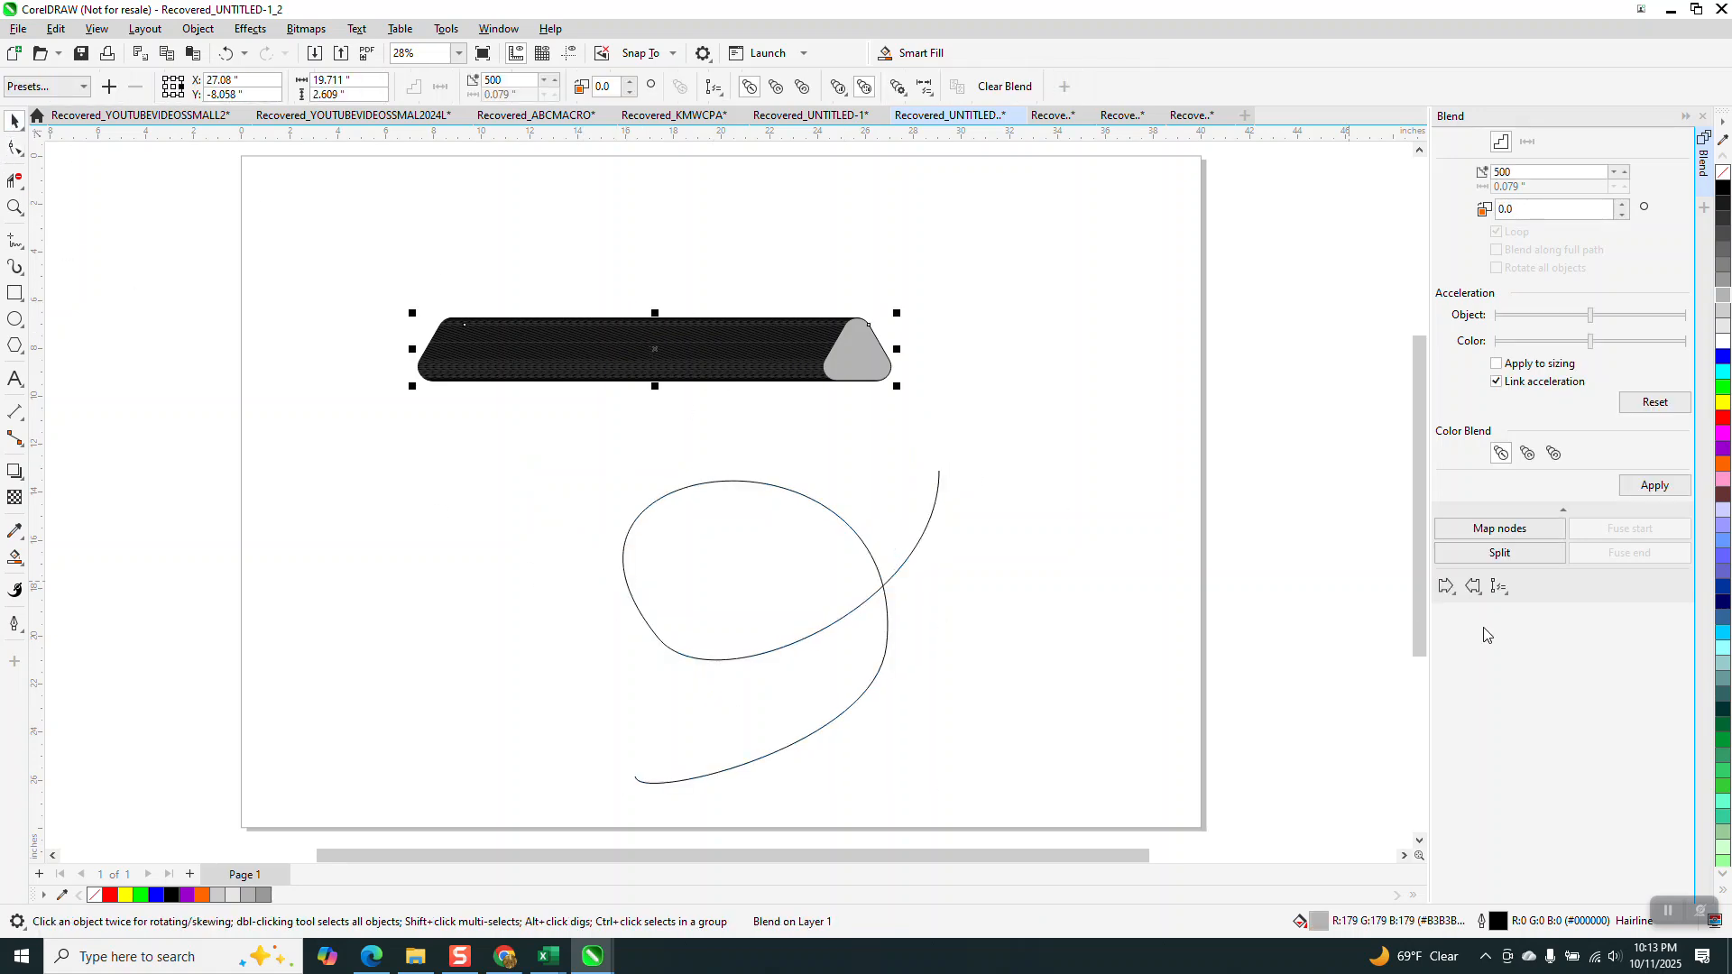
{"action": "left_click", "coordinate": [1501, 587]}
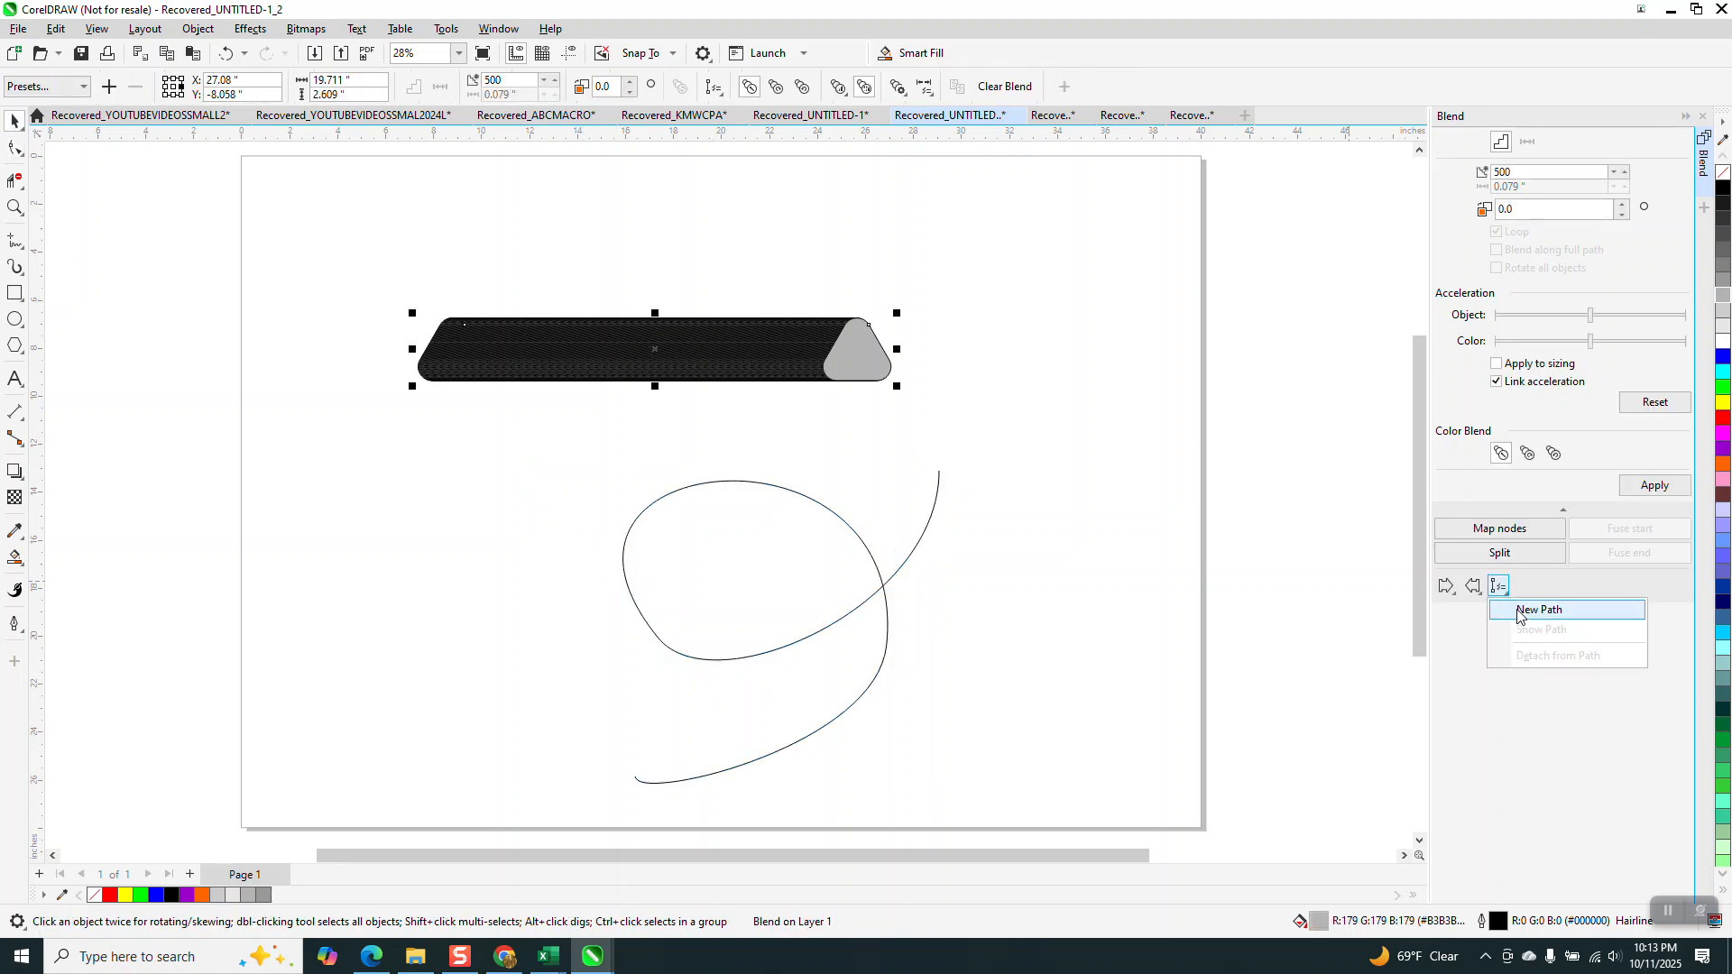
{"action": "left_click", "coordinate": [1521, 617]}
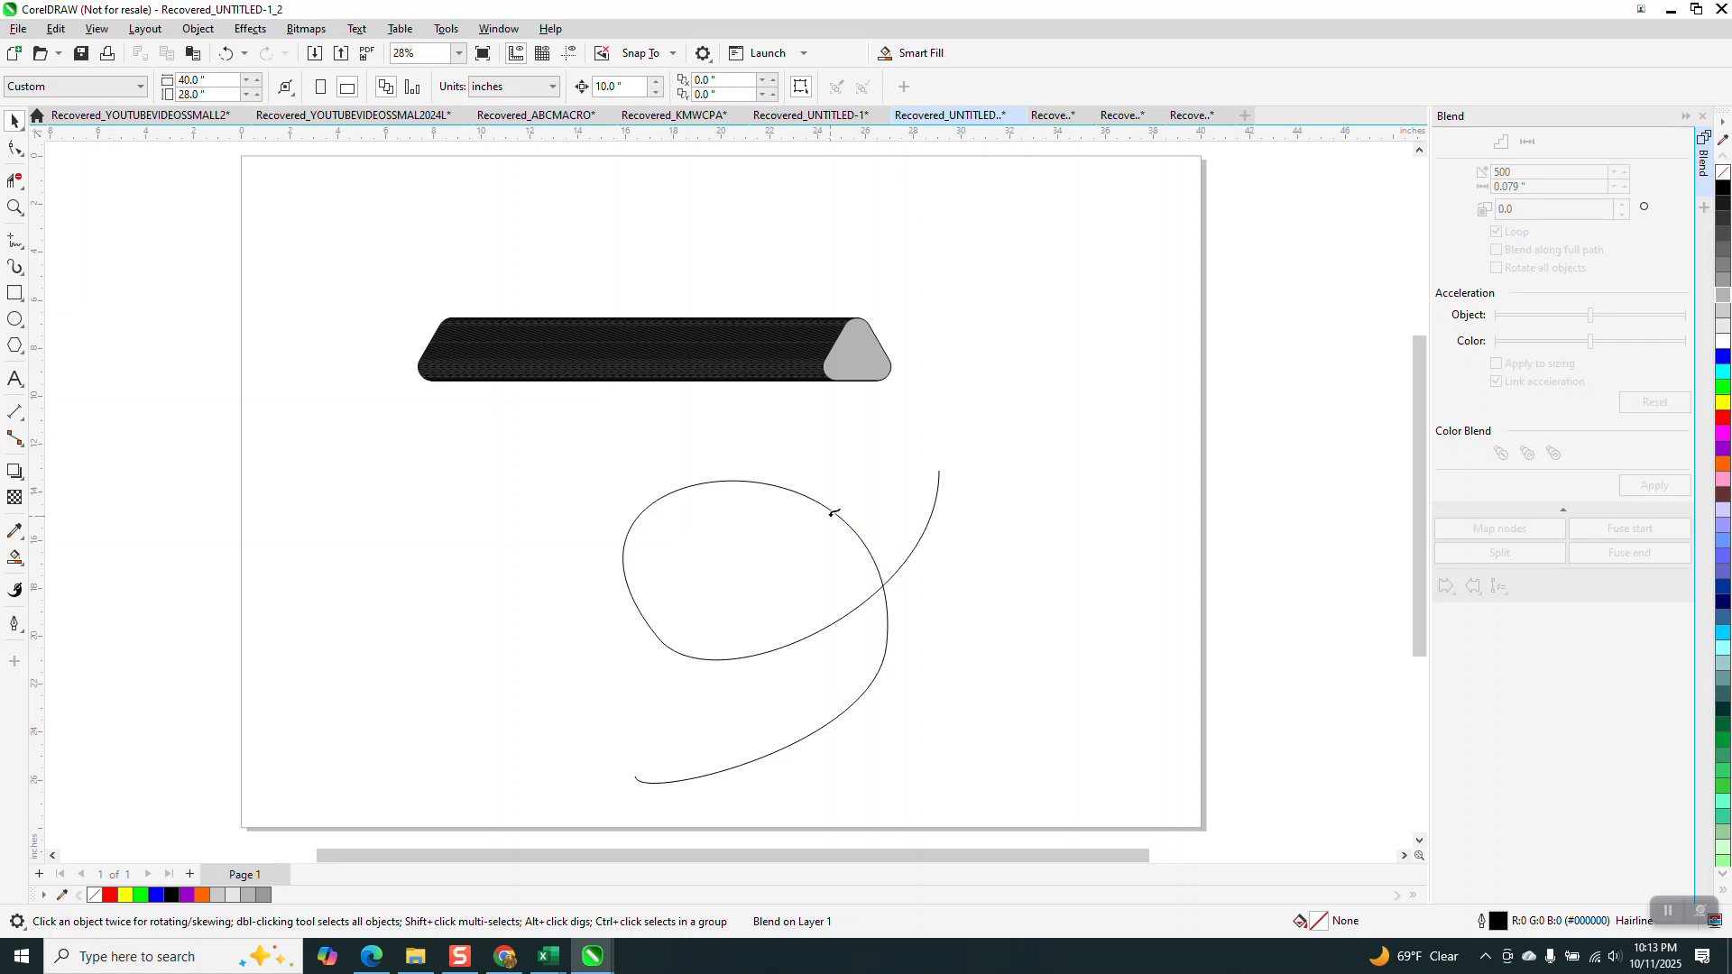
{"action": "left_click", "coordinate": [837, 511]}
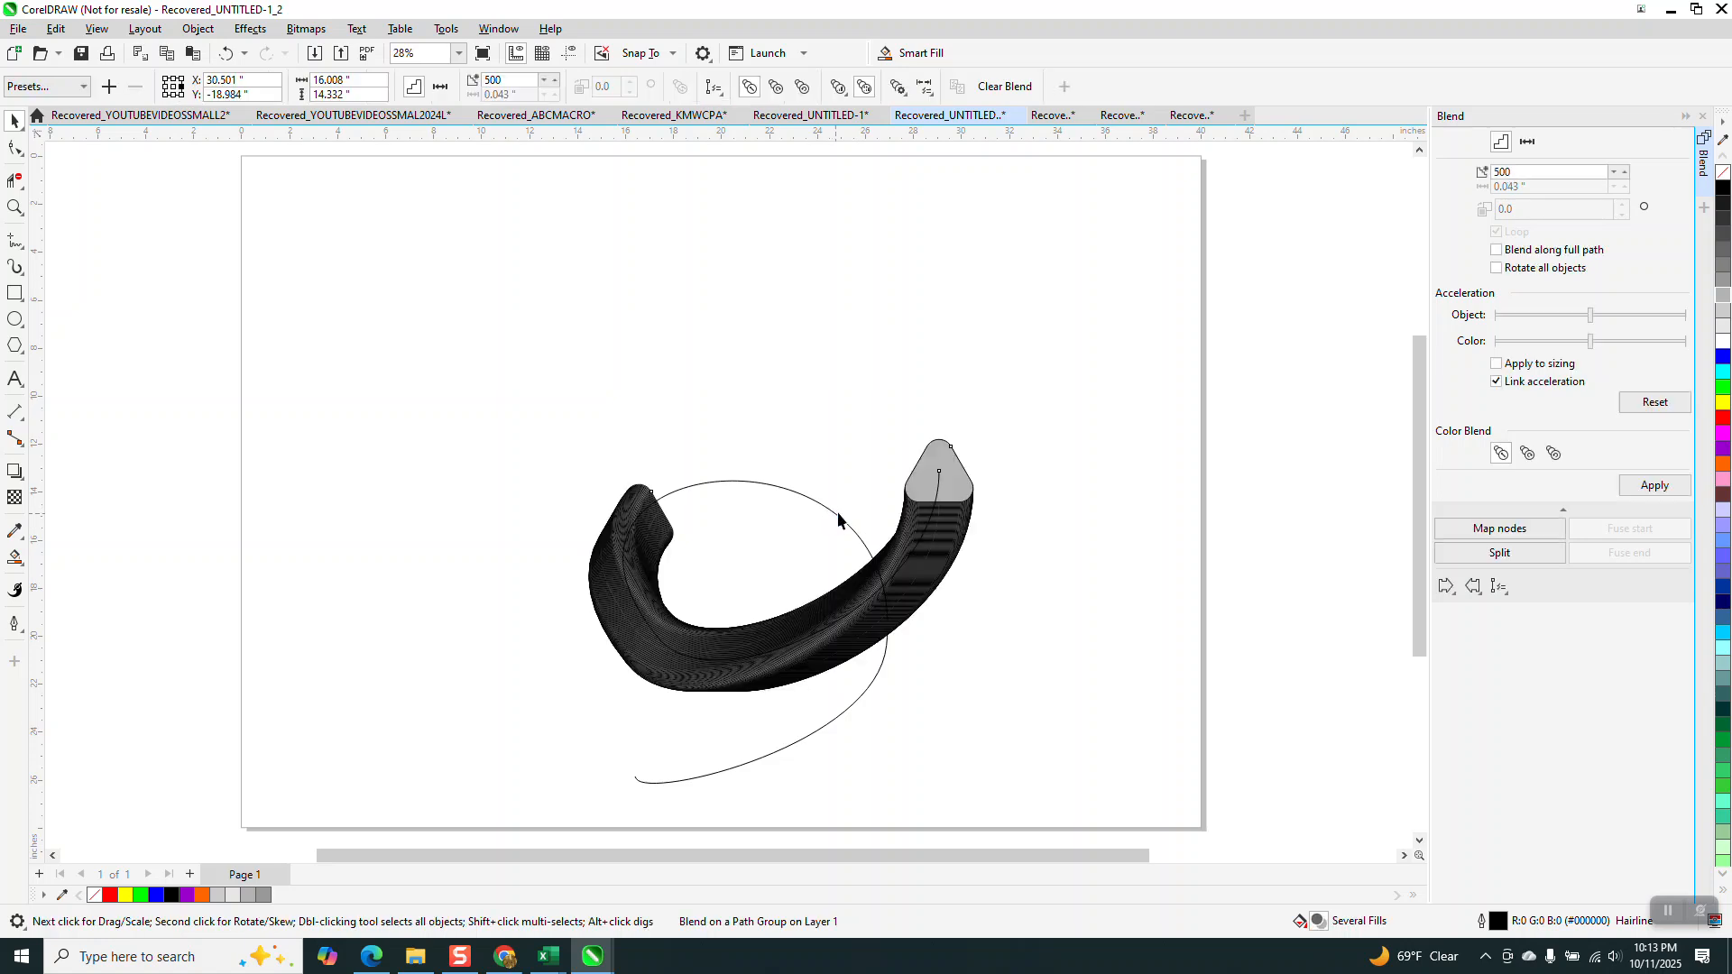
Make the triangle blend run along the full path of the looping curve.
{"action": "left_click", "coordinate": [1498, 252]}
{"action": "left_click", "coordinate": [1651, 486]}
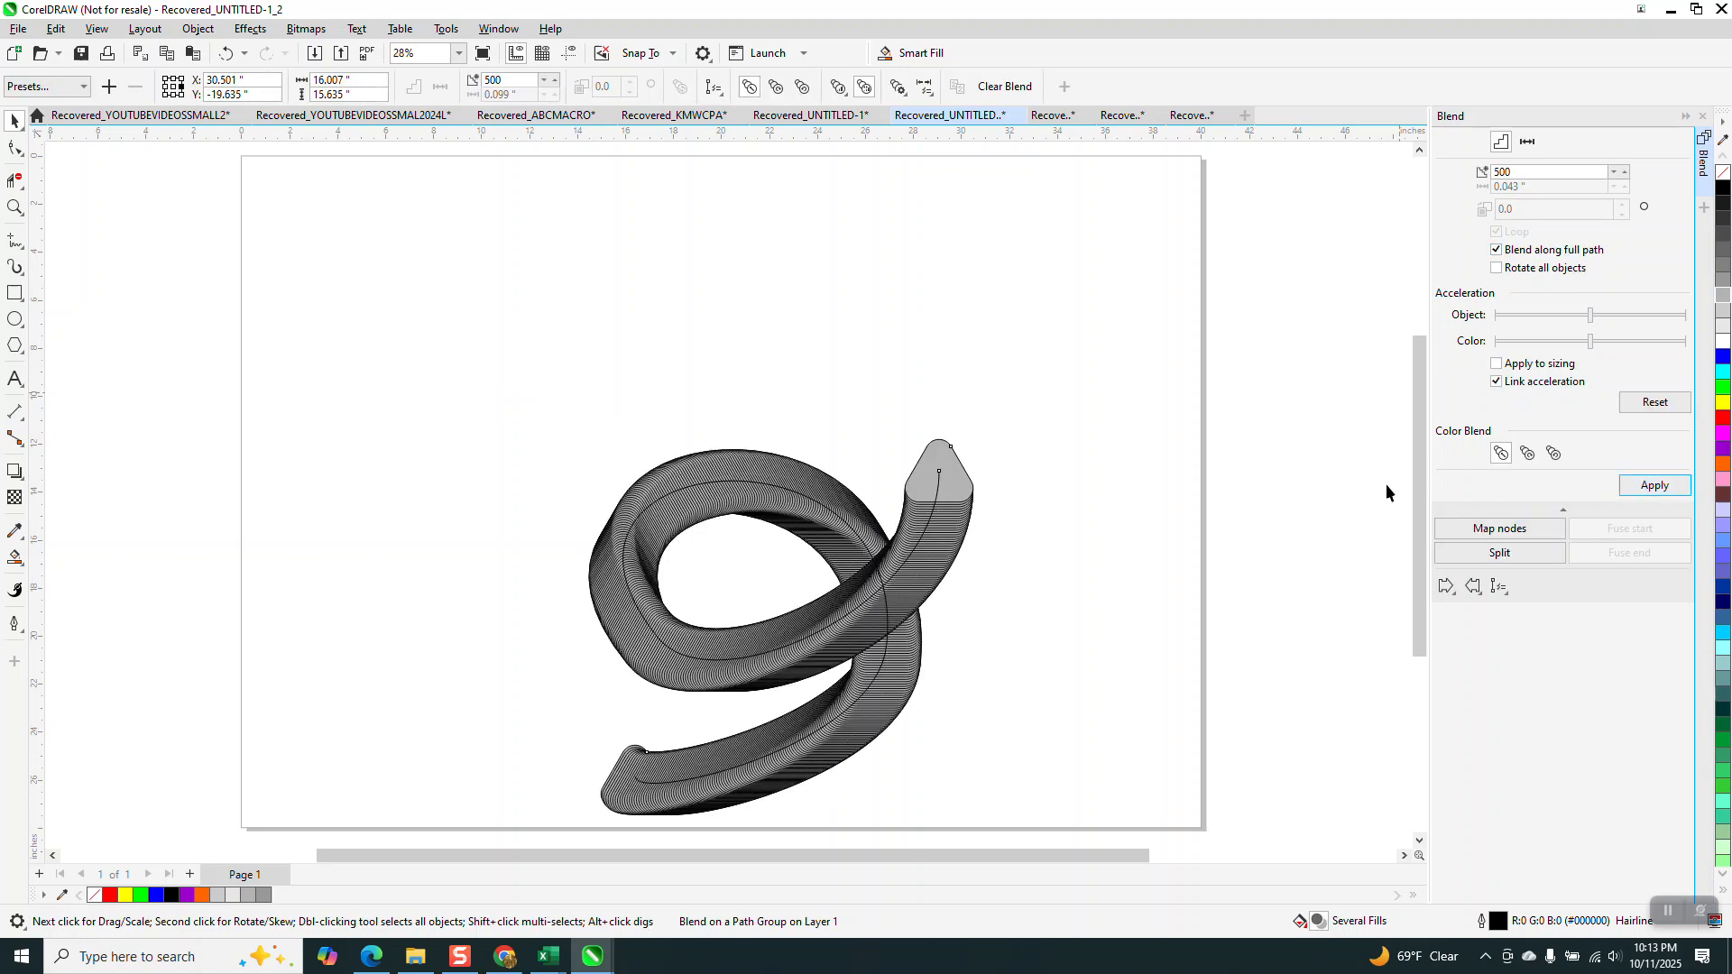
{"action": "scroll", "coordinate": [900, 408], "scroll_direction": "down", "scroll_amount": 1}
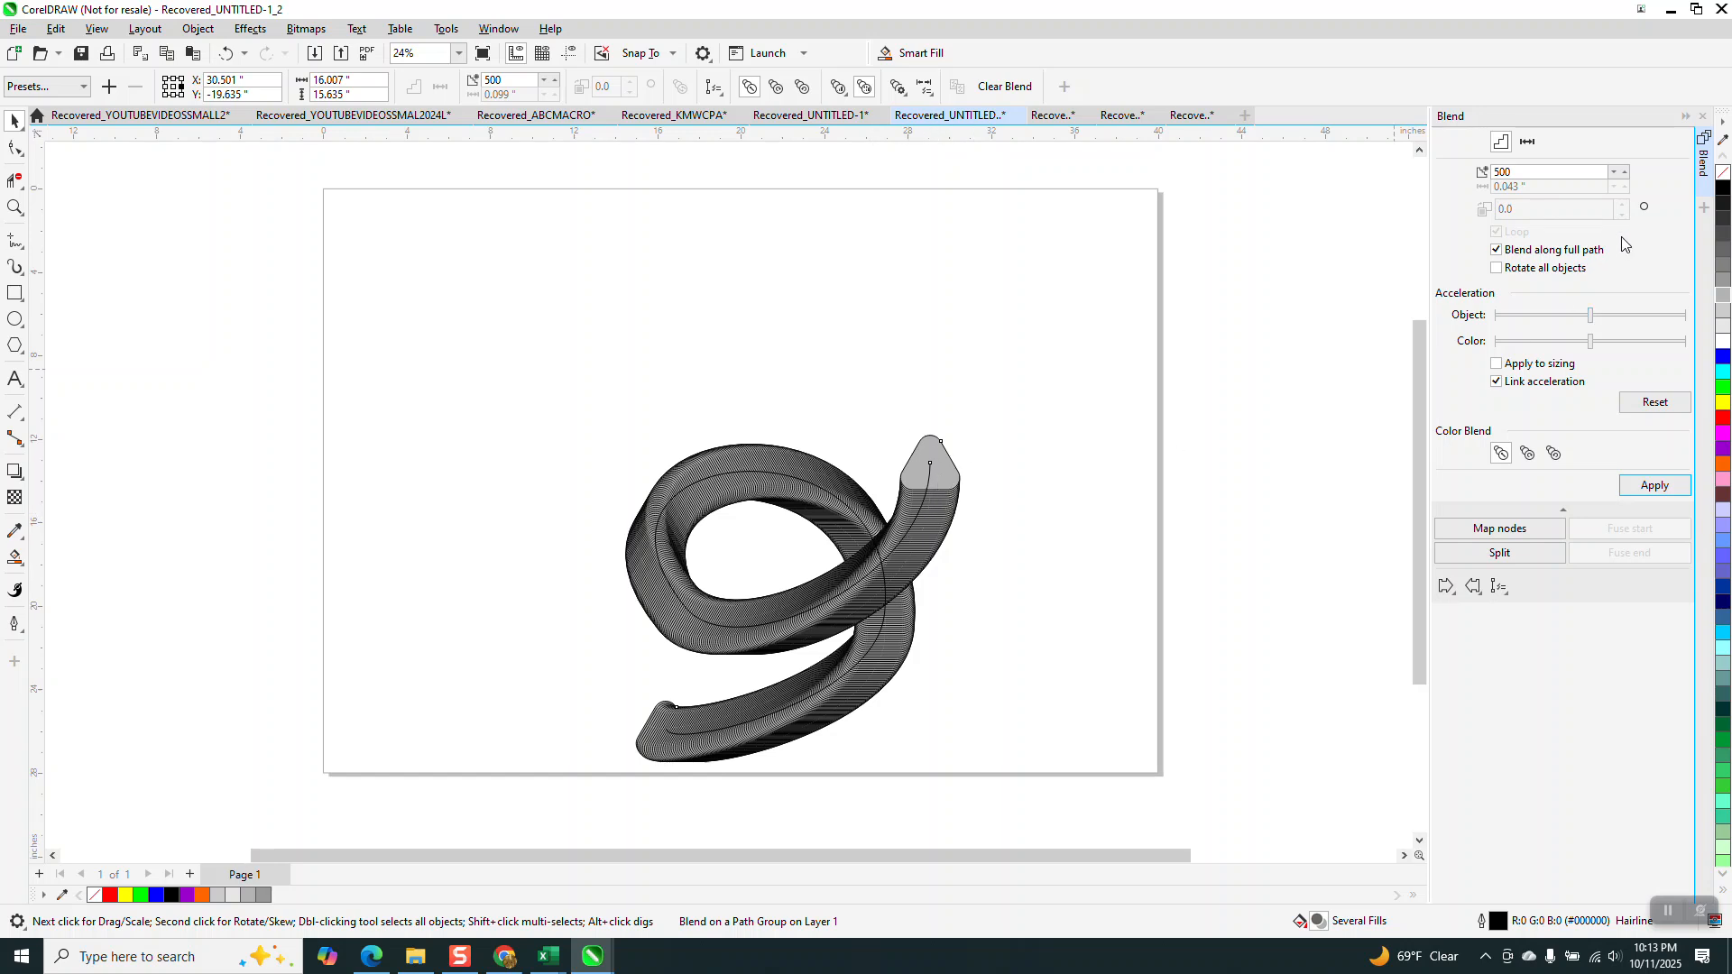
Close the blend settings and move the path blend up and to the left, near the middle of the page.
{"action": "left_click", "coordinate": [1701, 120]}
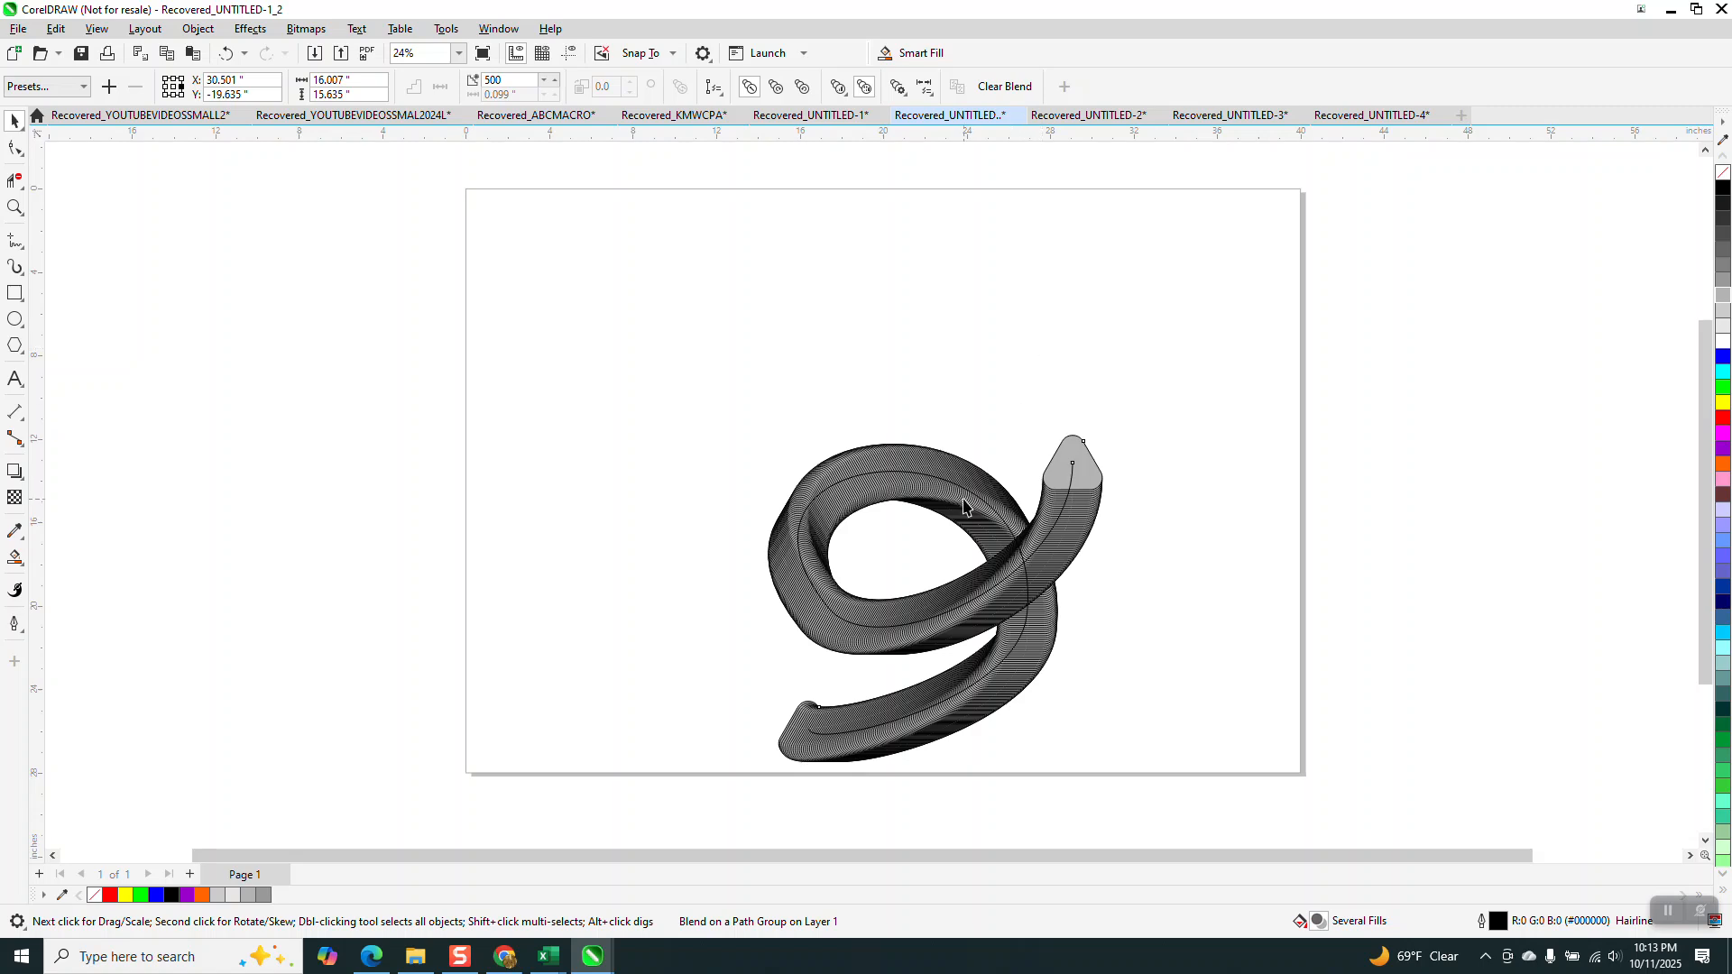
{"action": "left_click_drag", "start_coordinate": [967, 503], "coordinate": [908, 392]}
{"action": "left_click", "coordinate": [1159, 352]}
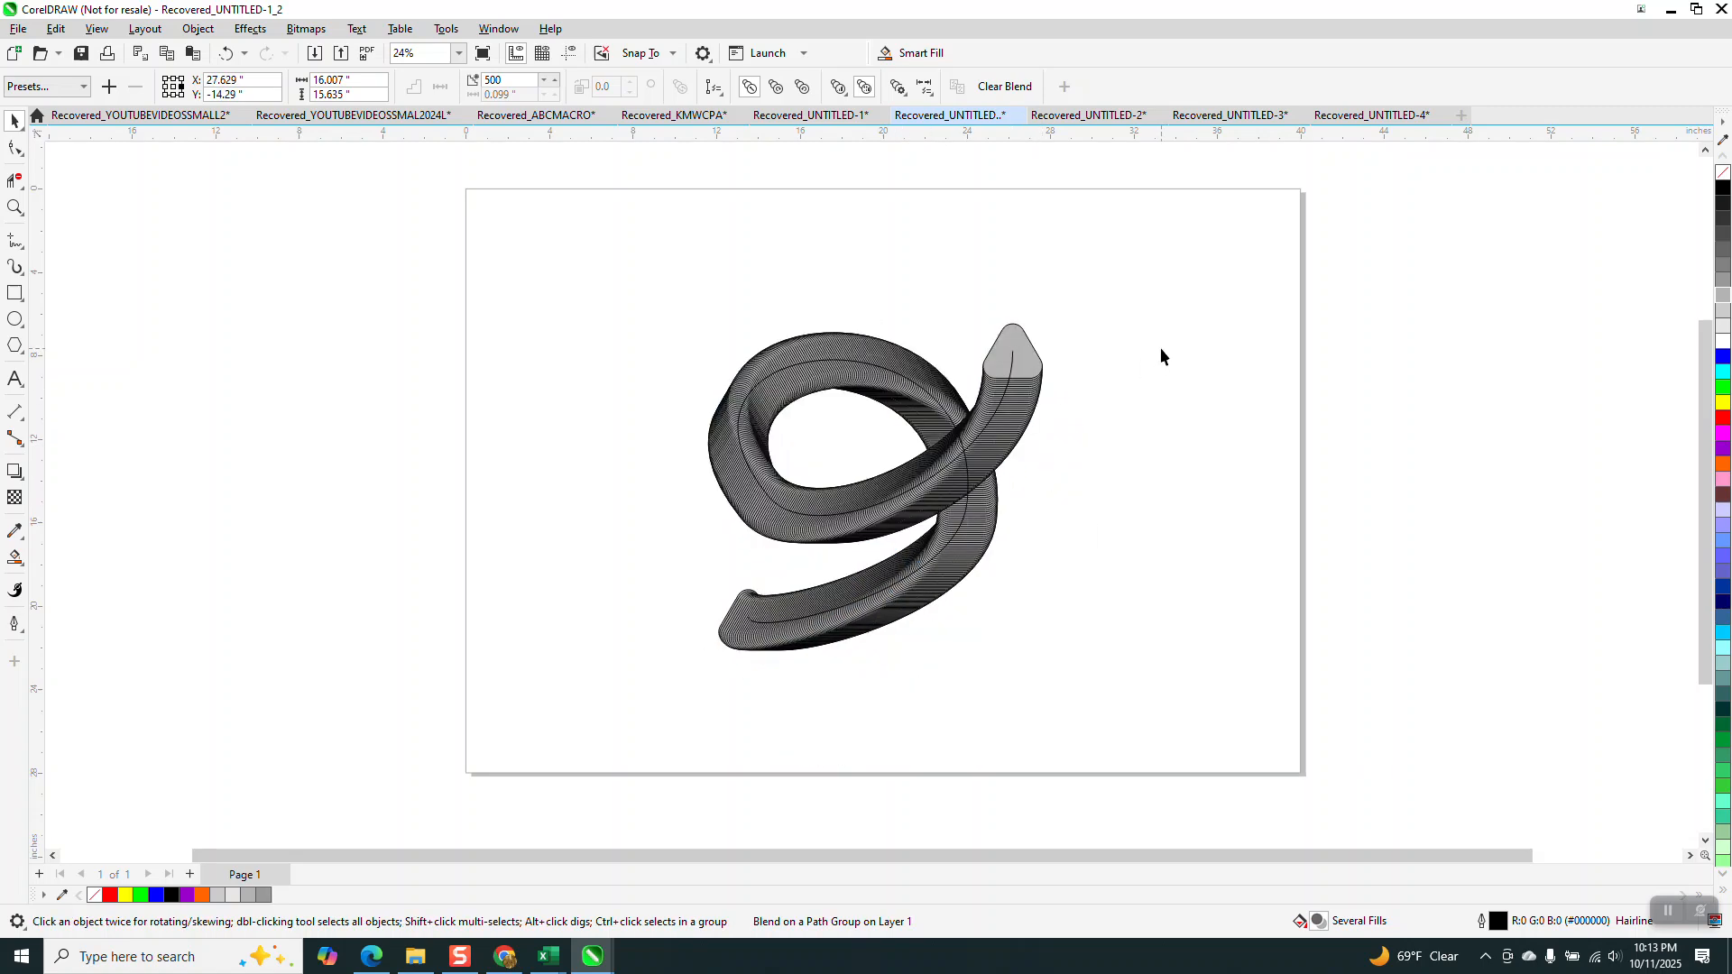
Rotate the triangle at the upper end of the path blend to 3 degrees.
{"action": "left_click", "coordinate": [1032, 359]}
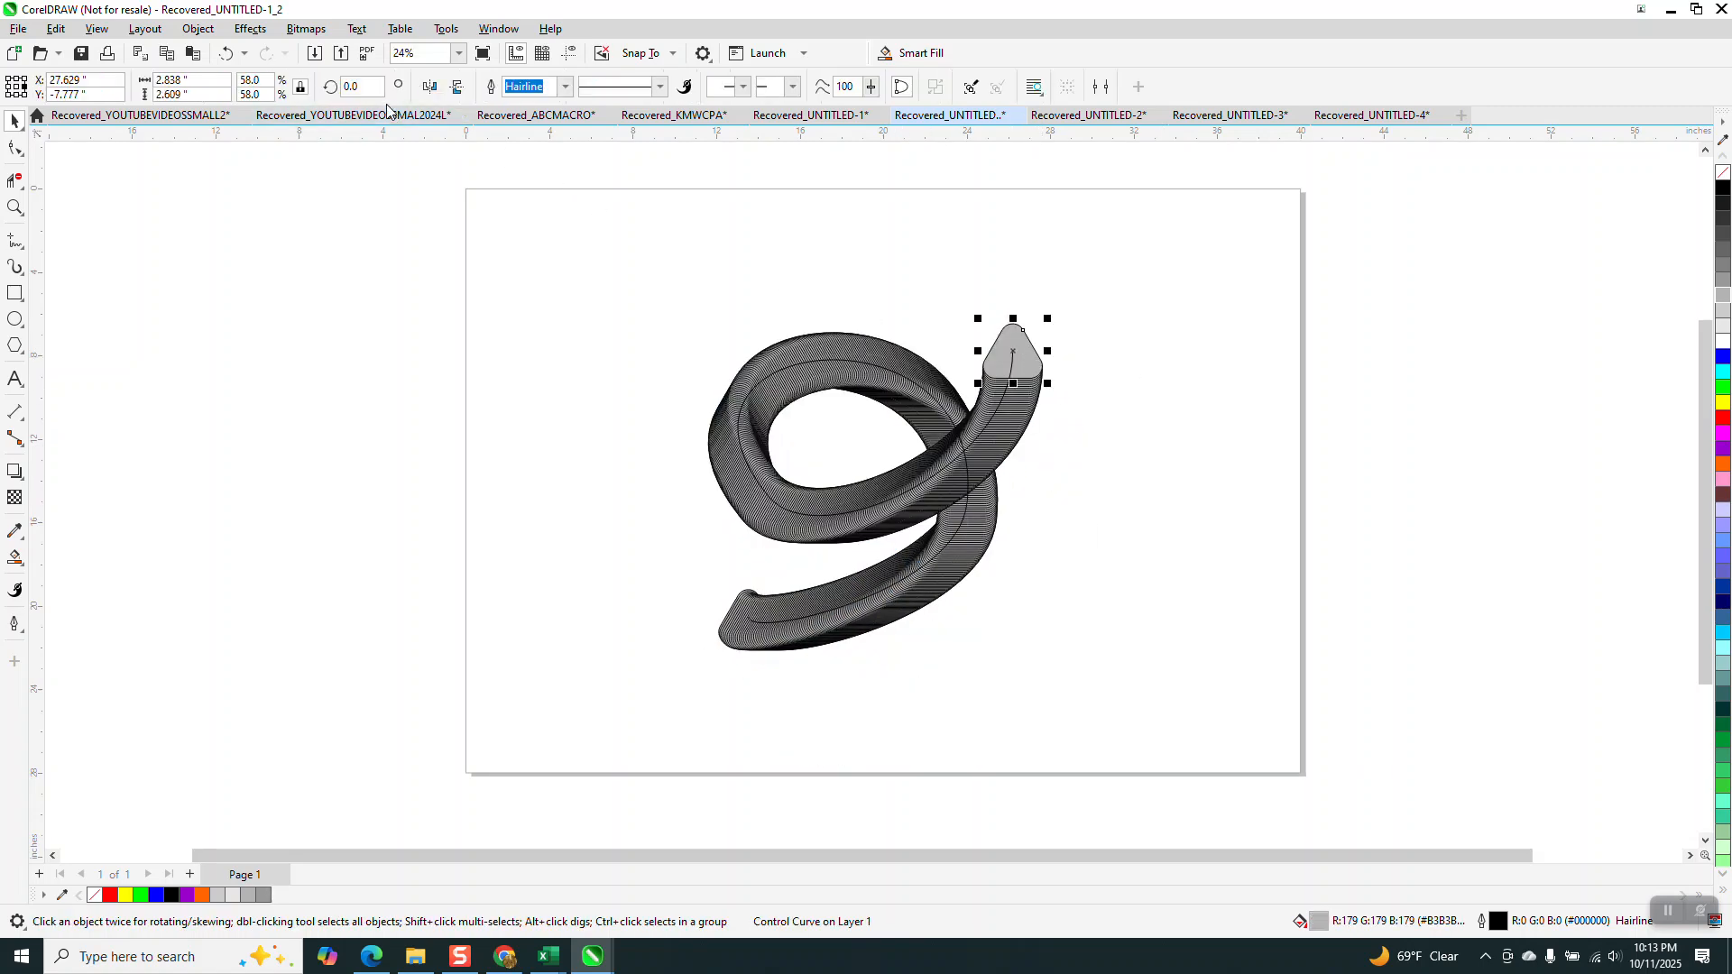
{"action": "left_click", "coordinate": [359, 87]}
{"action": "key", "text": "Return"}
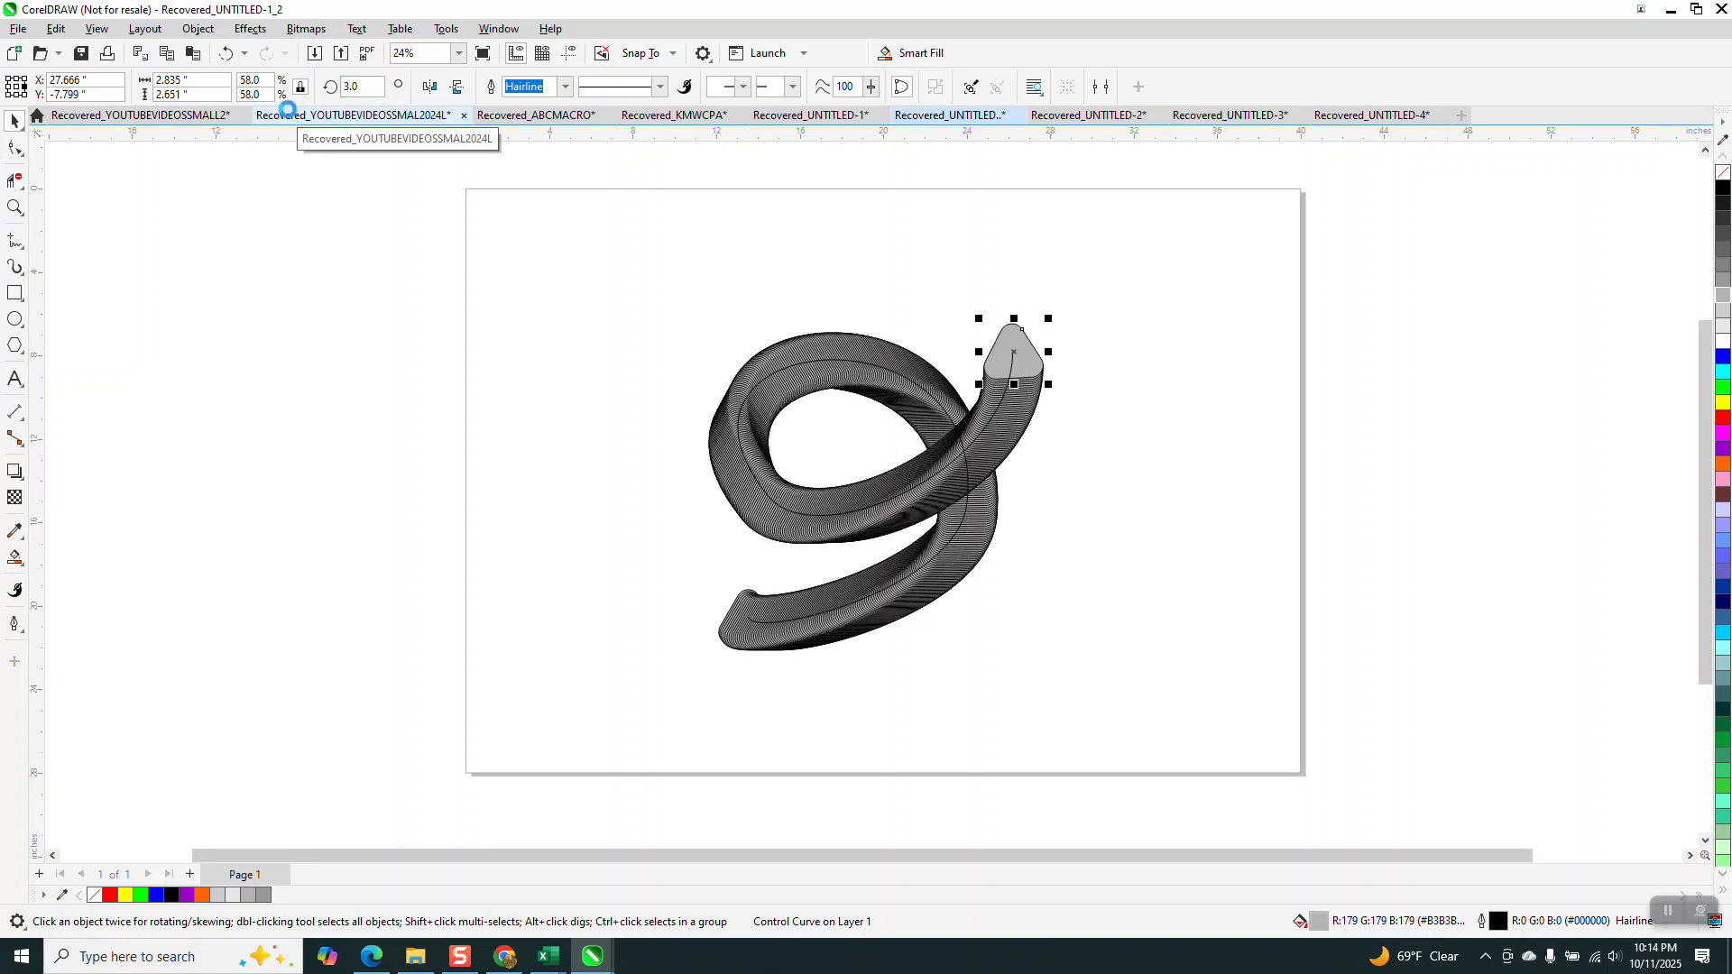
Repeat the 3-degree rotation on the upper end triangle until its angle is 114 degrees, twisting the blend.
{"action": "key", "text": "ctrl+r"}
{"action": "key", "text": "ctrl+r"}
{"action": "key", "text": "ctrl+r"}
{"action": "key", "text": "ctrl+r"}
{"action": "key", "text": "ctrl+r"}
{"action": "key", "text": "ctrl+r"}
{"action": "key", "text": "ctrl+r"}
{"action": "key", "text": "ctrl+r"}
{"action": "key", "text": "ctrl+r"}
{"action": "key", "text": "ctrl+r"}
{"action": "key", "text": "ctrl+r"}
{"action": "key", "text": "ctrl+r"}
{"action": "key", "text": "ctrl+r"}
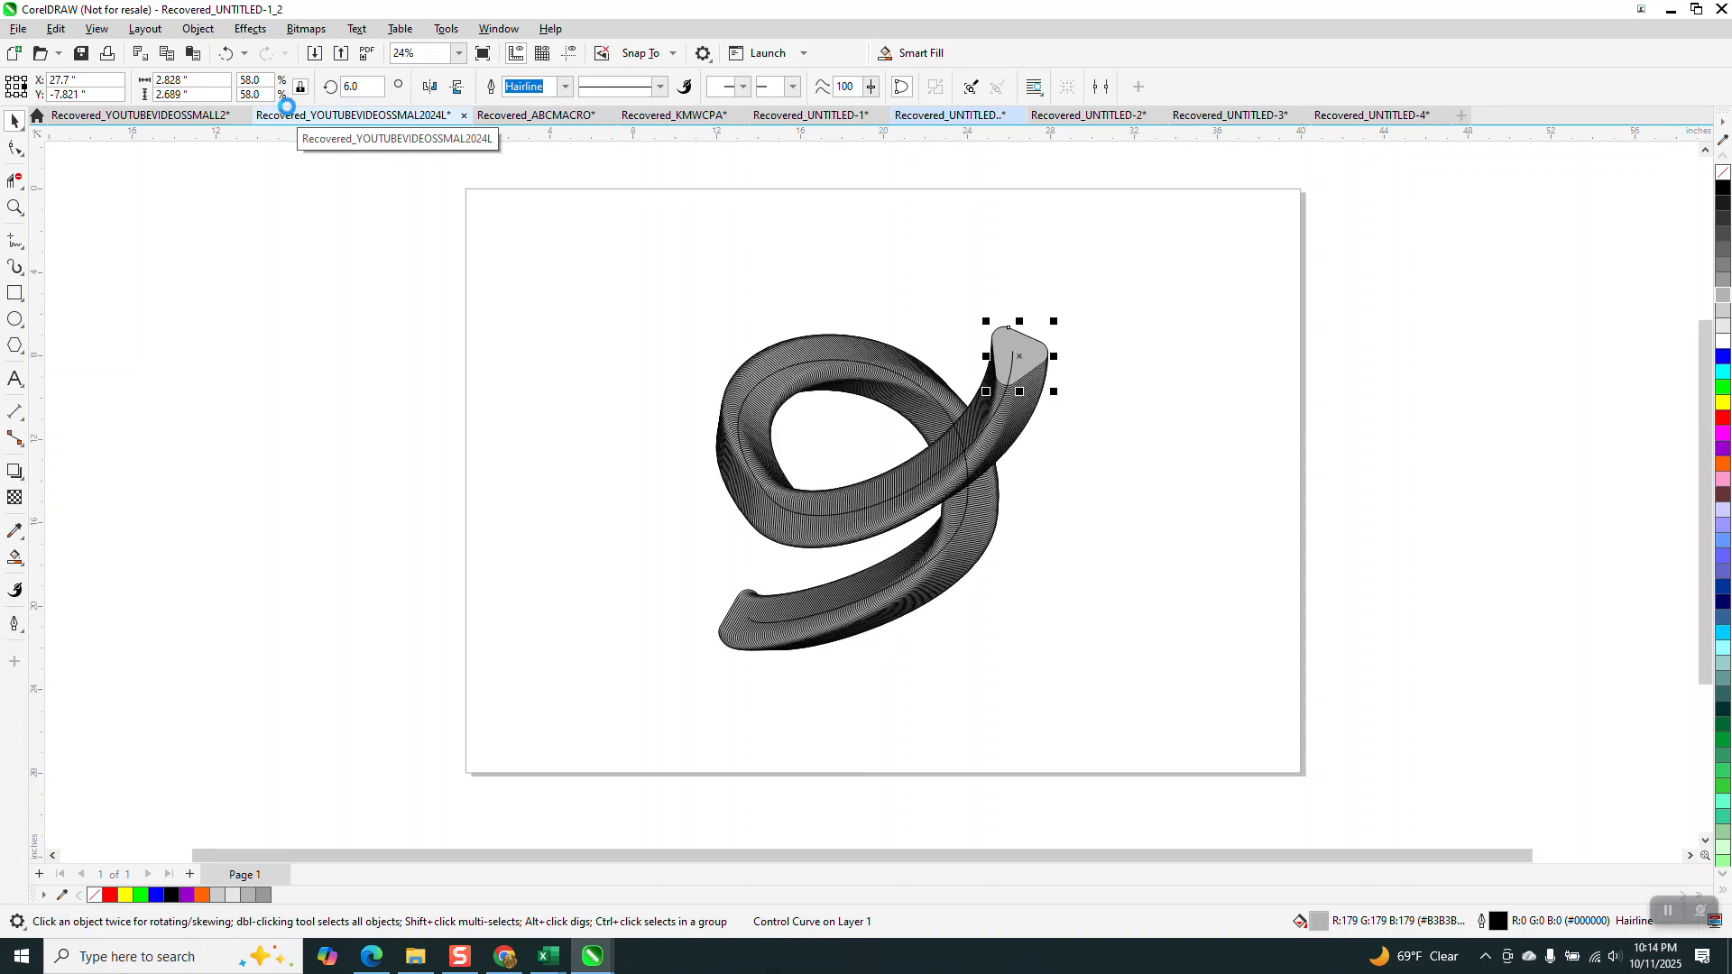
{"action": "key", "text": "ctrl+r"}
{"action": "key", "text": "ctrl+r"}
{"action": "key", "text": "ctrl+r"}
{"action": "key", "text": "ctrl+r"}
{"action": "key", "text": "ctrl+r"}
{"action": "key", "text": "ctrl+r"}
{"action": "key", "text": "ctrl+r"}
{"action": "key", "text": "ctrl+r"}
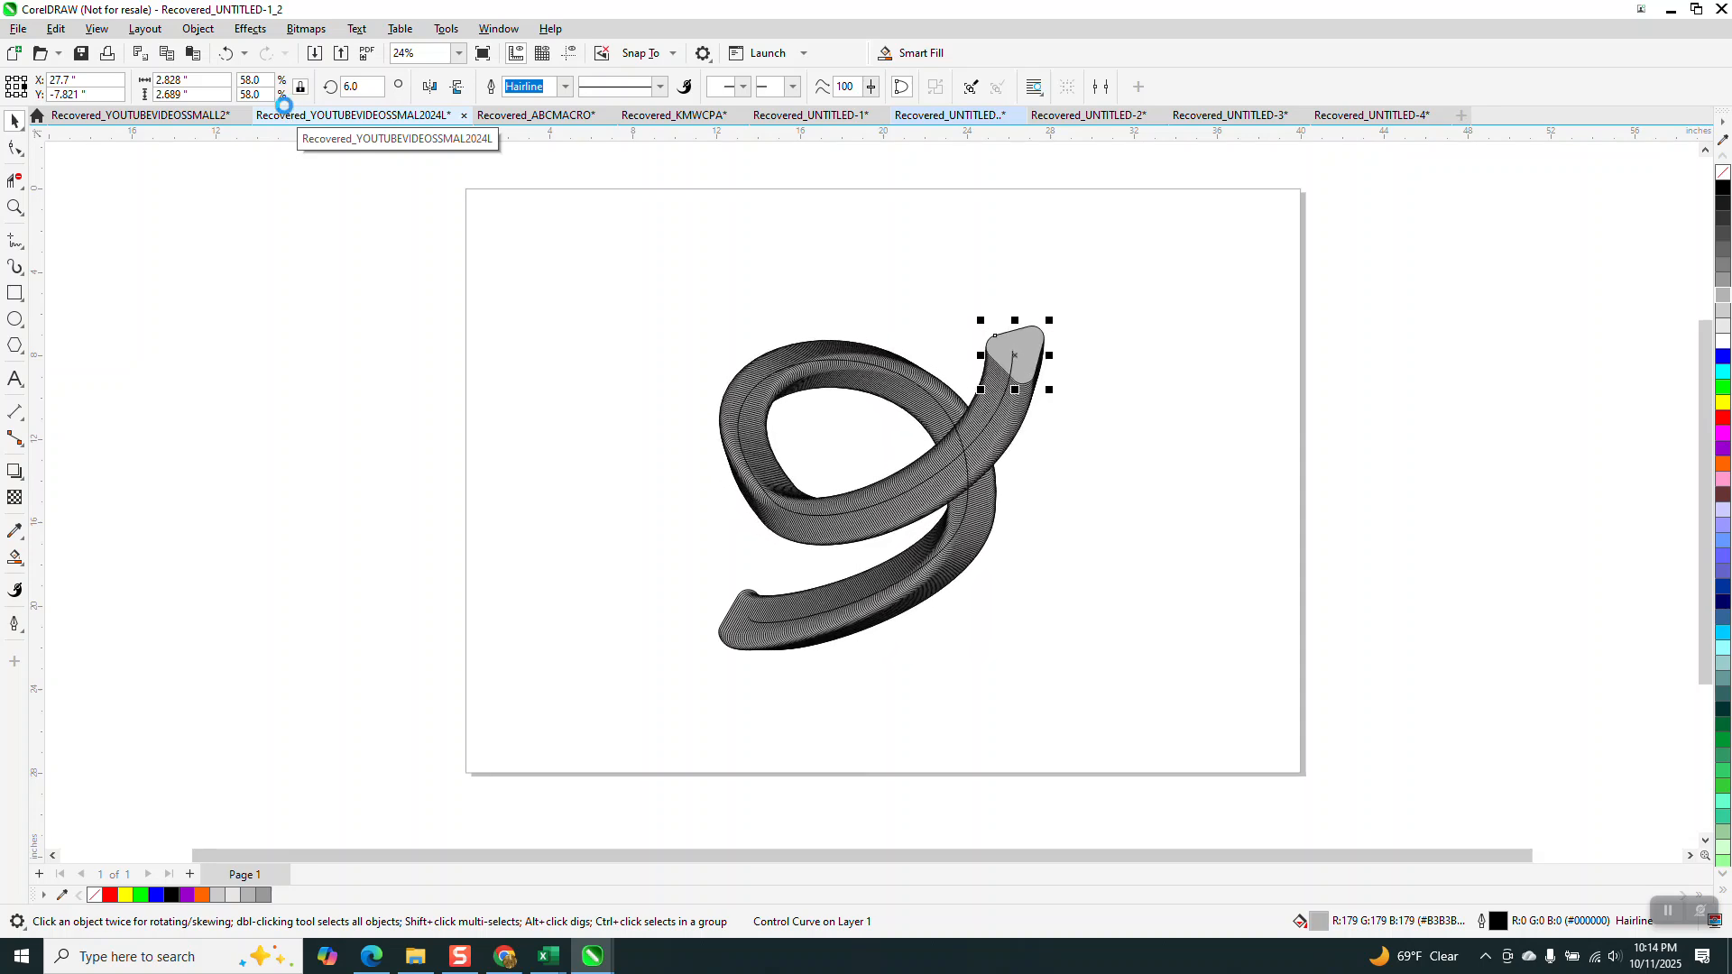
{"action": "key", "text": "ctrl+r"}
{"action": "key", "text": "ctrl+r"}
{"action": "key", "text": "ctrl+r"}
{"action": "key", "text": "ctrl+r"}
{"action": "key", "text": "ctrl+r"}
{"action": "key", "text": "ctrl+r"}
{"action": "key", "text": "ctrl+r"}
{"action": "key", "text": "ctrl+r"}
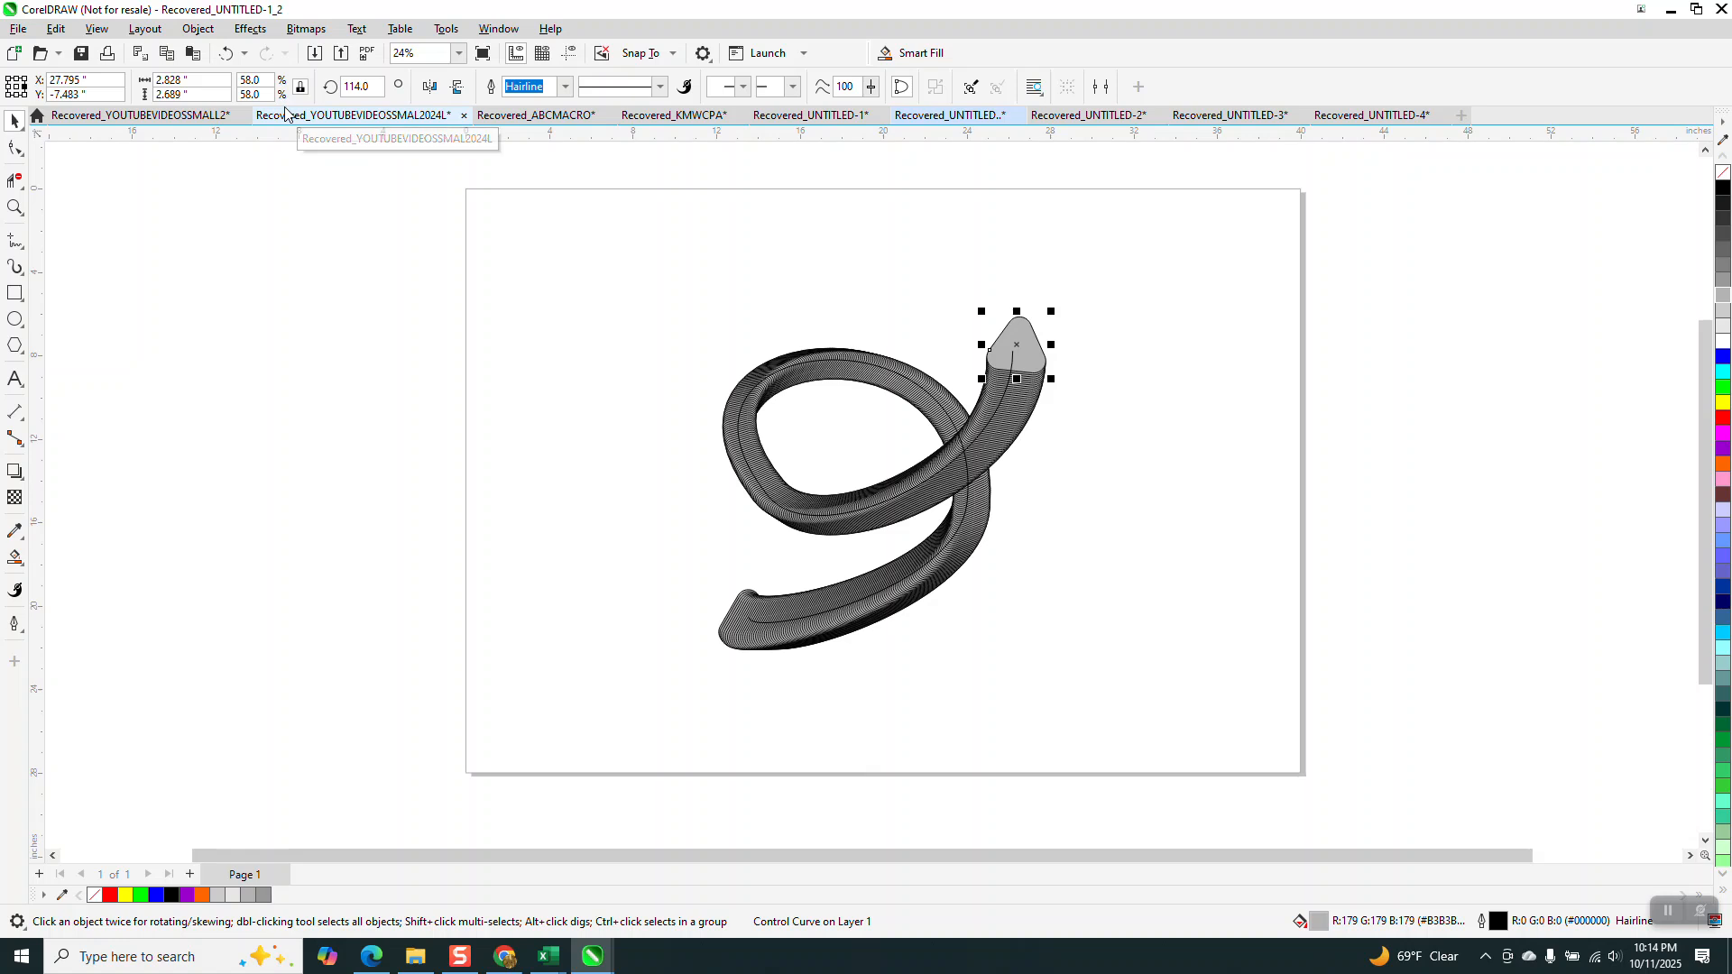
Undo the last nine 3-degree rotations of the upper end triangle one after another.
{"action": "left_click", "coordinate": [223, 55]}
{"action": "left_click", "coordinate": [222, 56]}
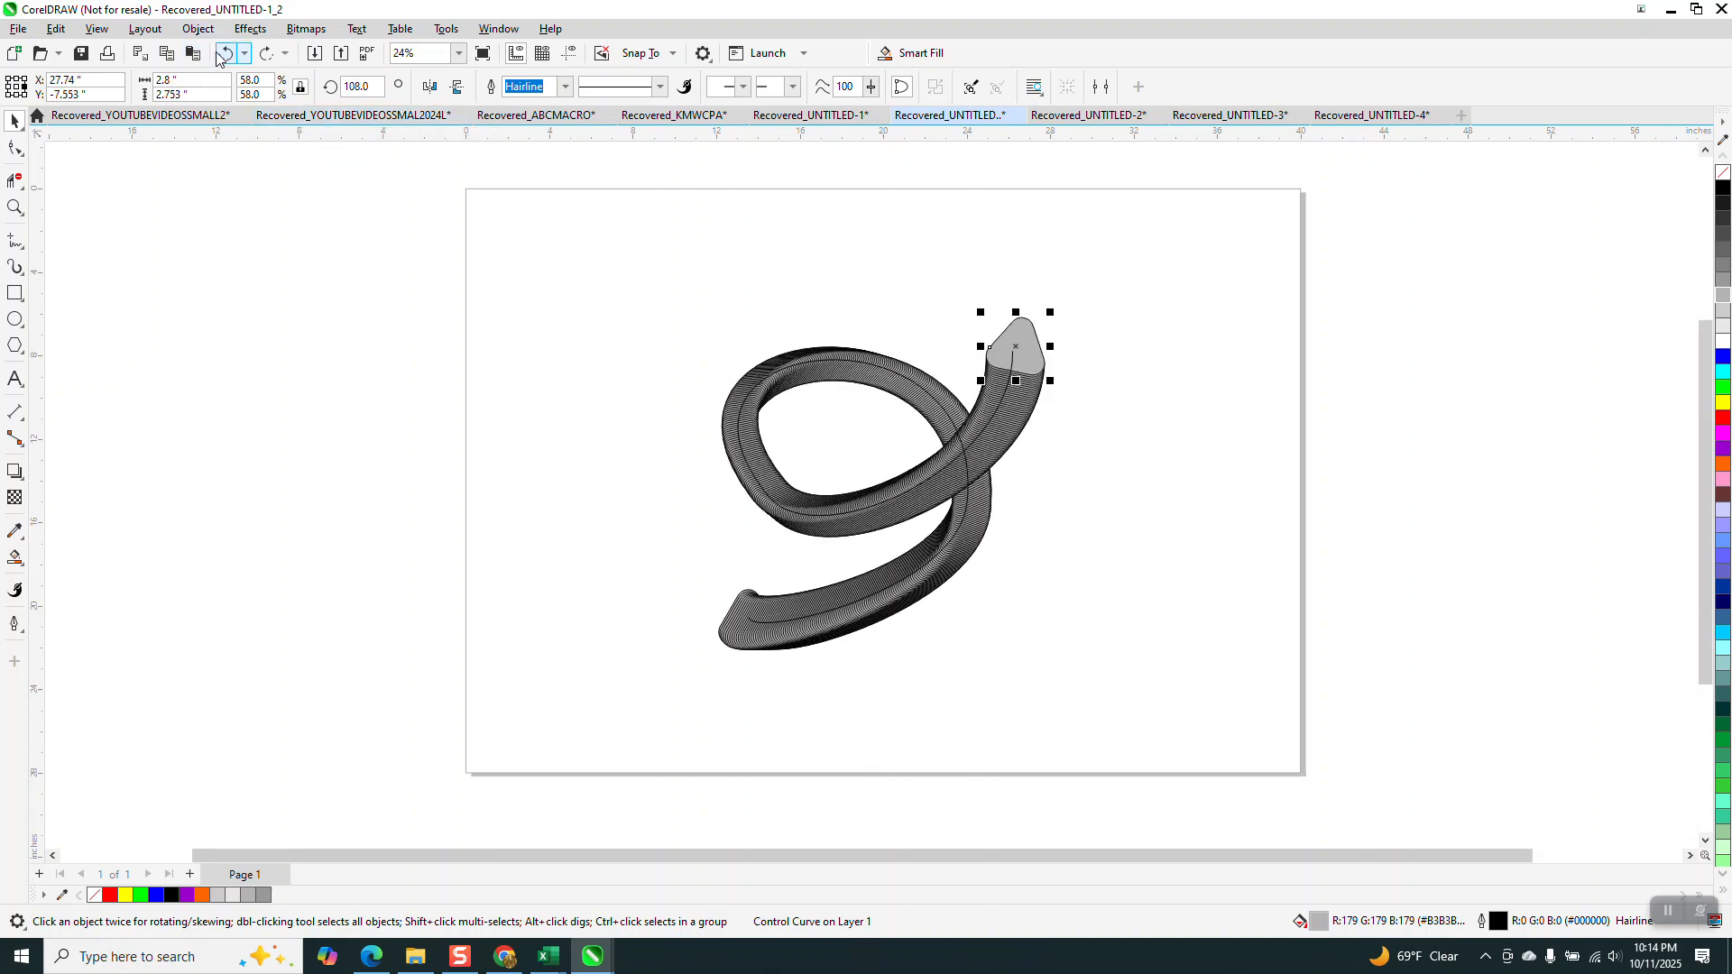
{"action": "left_click", "coordinate": [222, 56]}
{"action": "left_click", "coordinate": [226, 57]}
{"action": "left_click", "coordinate": [230, 57]}
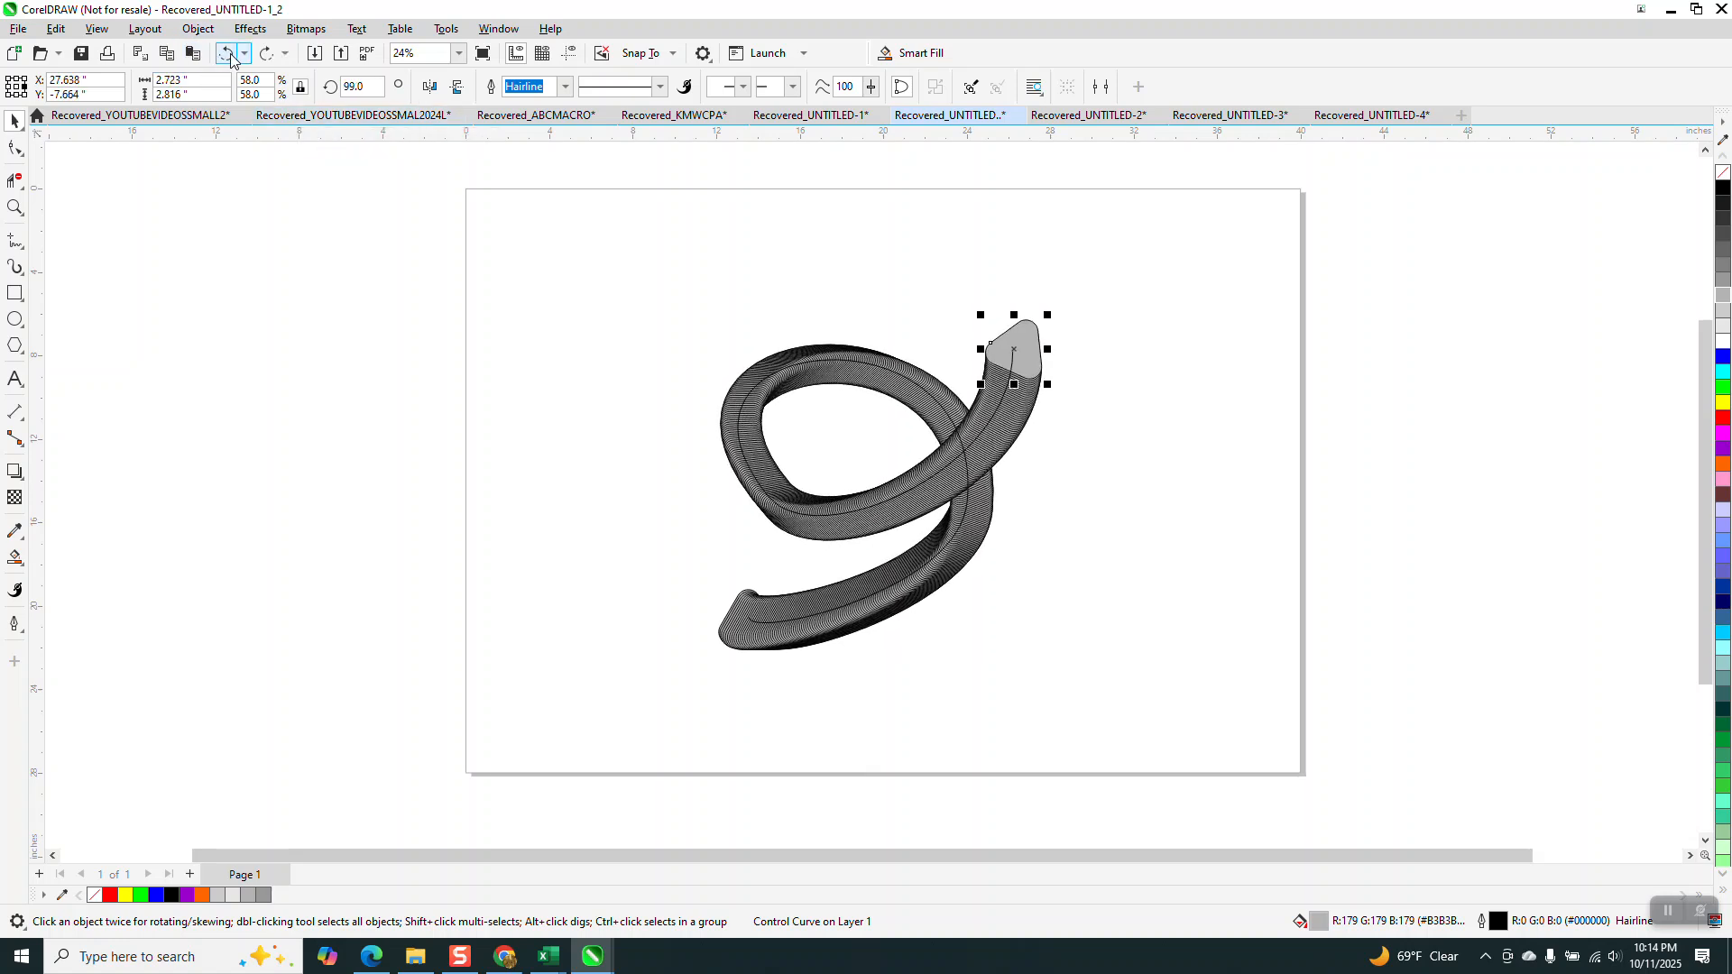
{"action": "left_click", "coordinate": [230, 57]}
{"action": "left_click", "coordinate": [230, 57]}
{"action": "left_click", "coordinate": [230, 58]}
{"action": "left_click", "coordinate": [228, 57]}
{"action": "left_click", "coordinate": [228, 58]}
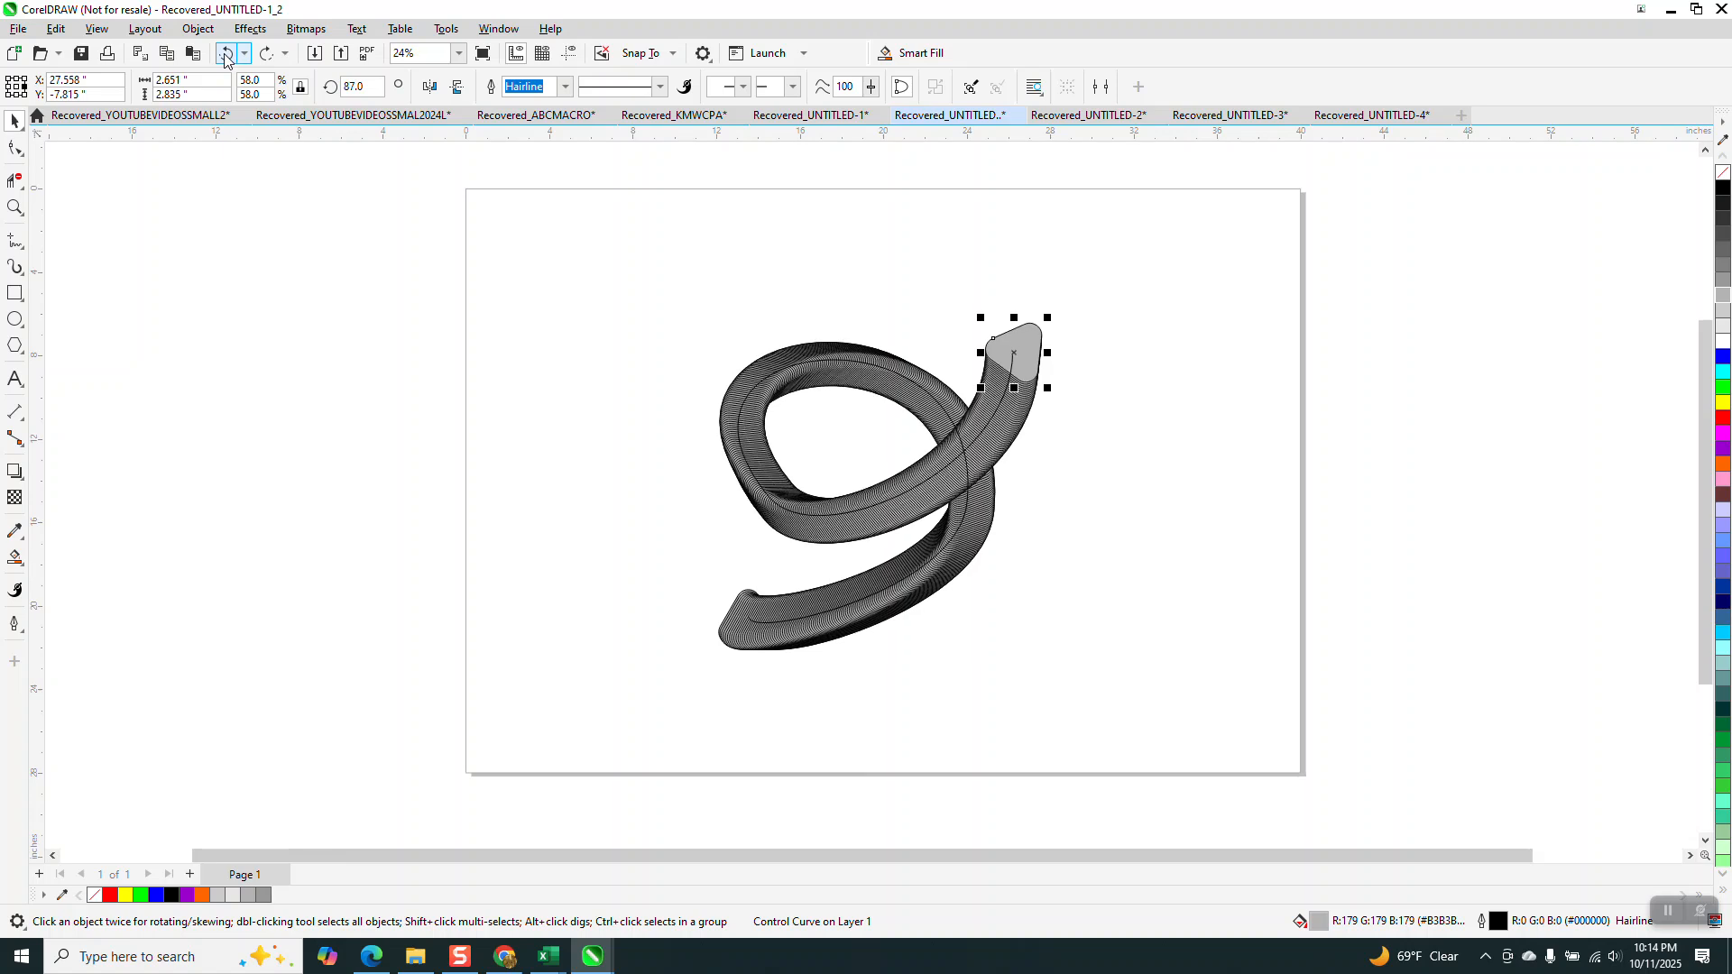
Undo the remaining rotations of the end triangle and all changes back through the blend's attachment to the curve.
{"action": "left_click", "coordinate": [226, 59]}
{"action": "left_click", "coordinate": [226, 59]}
{"action": "left_click", "coordinate": [225, 58]}
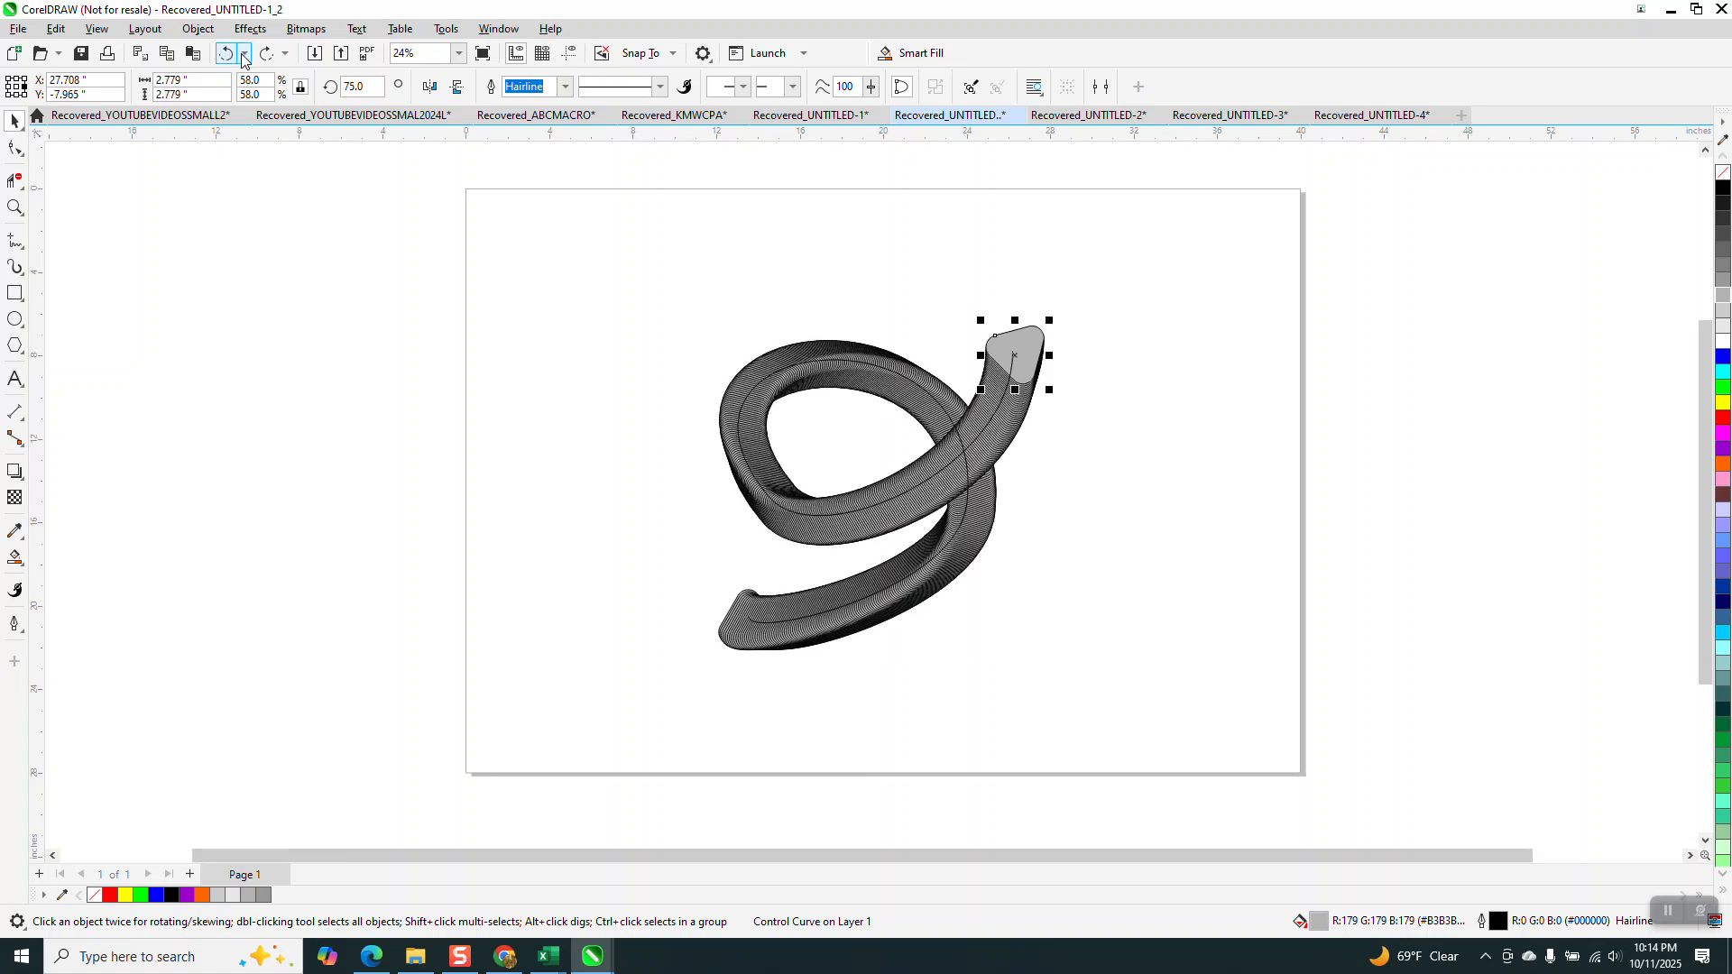
{"action": "left_click", "coordinate": [244, 57]}
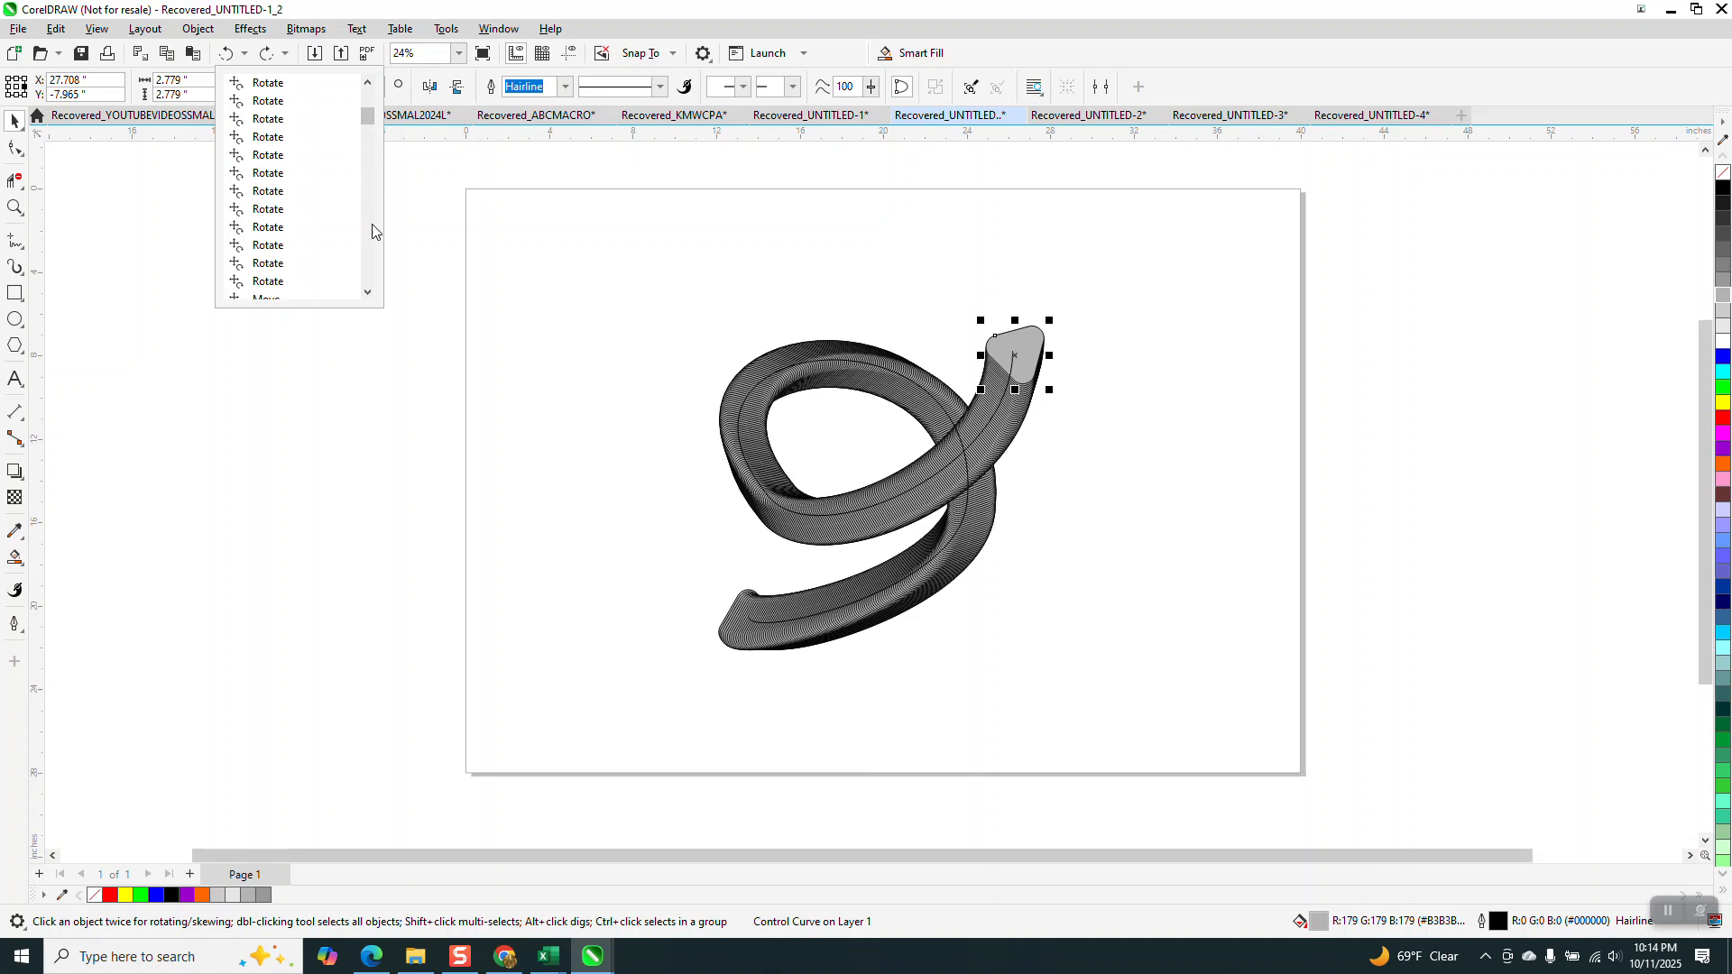
{"action": "left_click", "coordinate": [368, 291]}
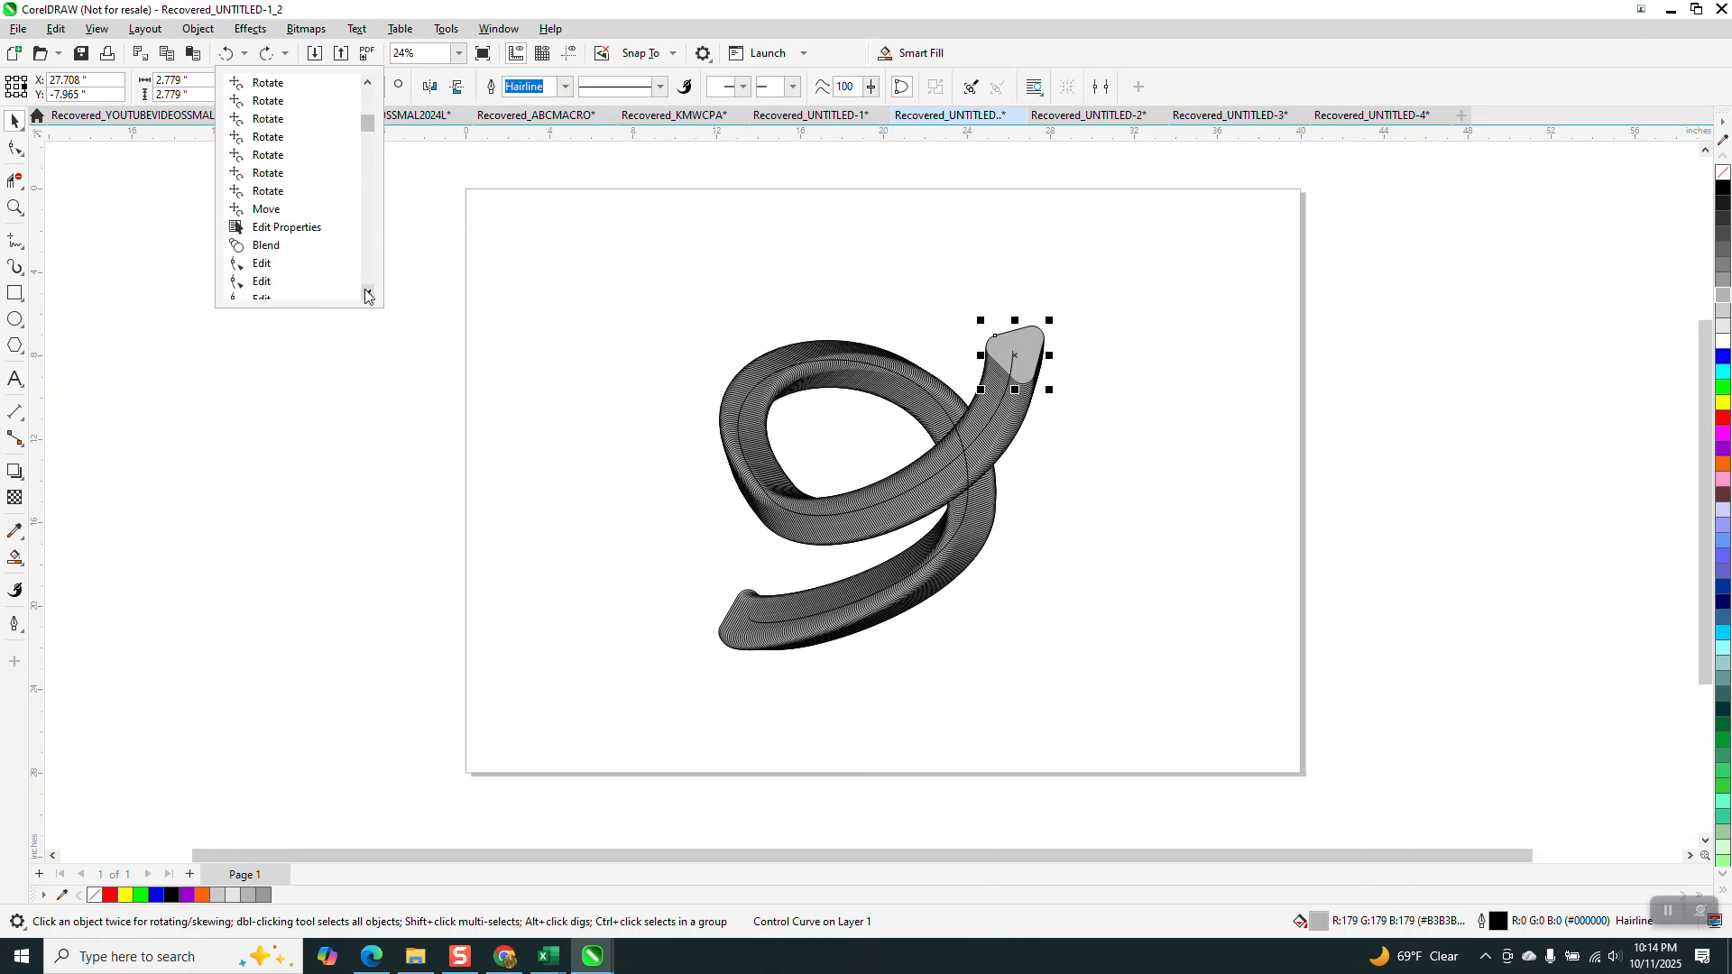
{"action": "left_click", "coordinate": [267, 245]}
Undo the curve's node edits, the curve itself and the straight blend, back to the two separate rounded triangles.
{"action": "left_click", "coordinate": [223, 58]}
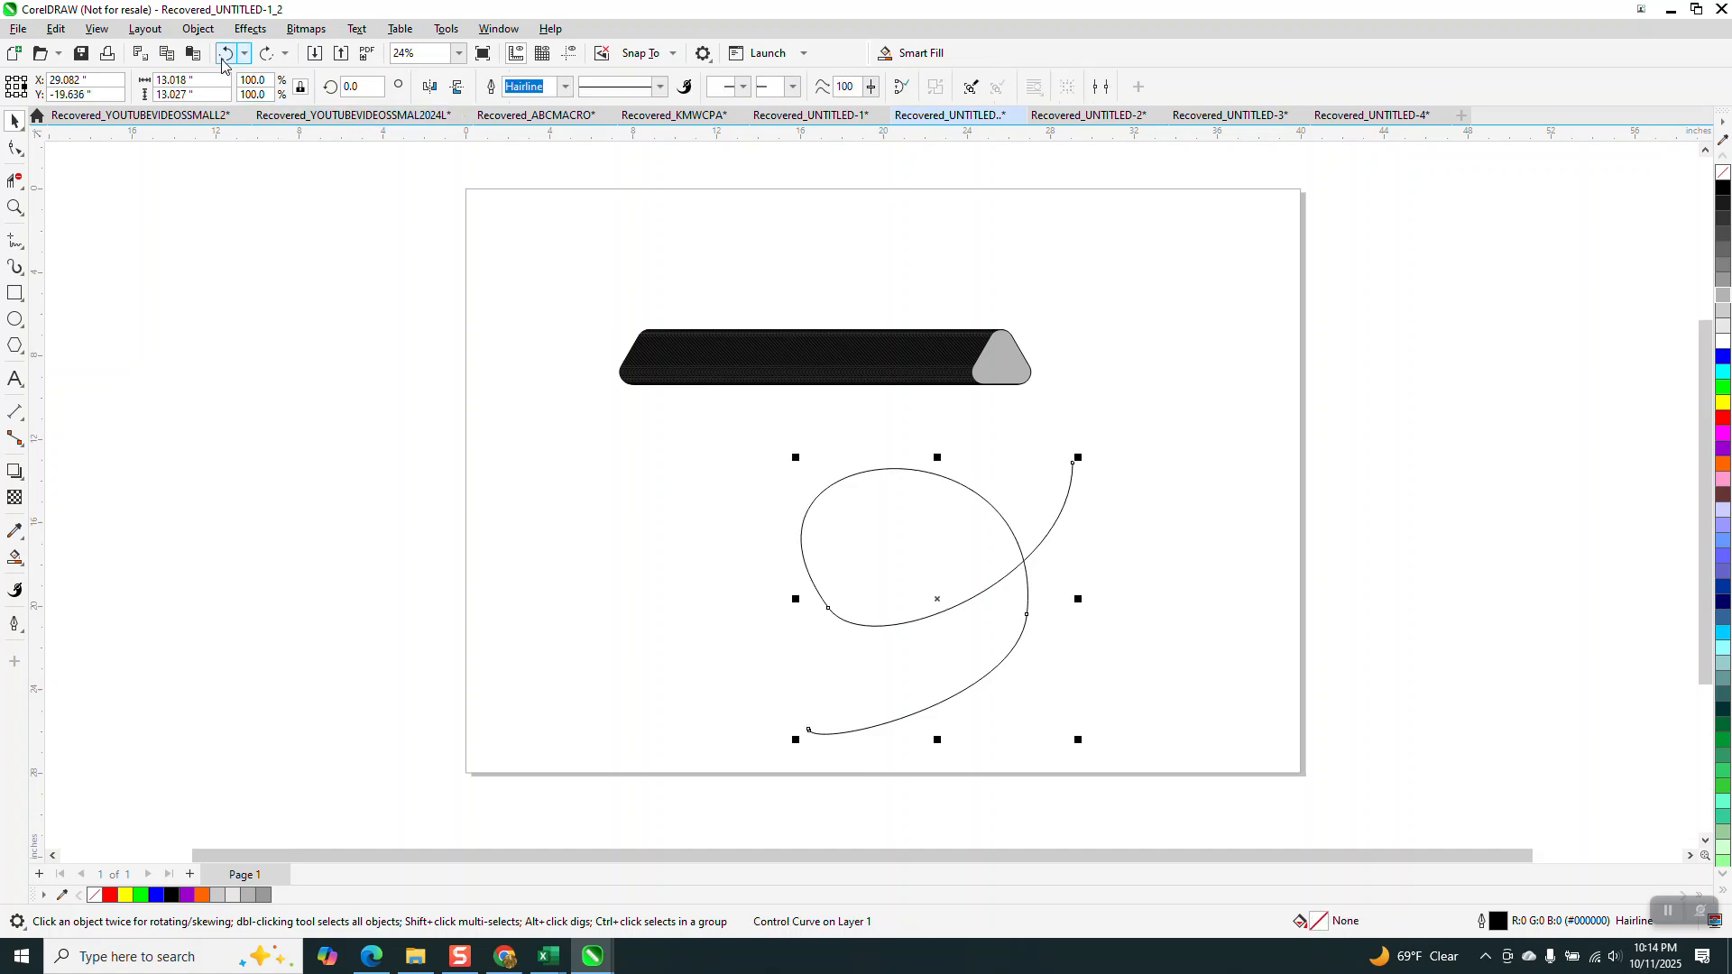
{"action": "left_click", "coordinate": [223, 59]}
{"action": "left_click", "coordinate": [223, 55]}
{"action": "left_click", "coordinate": [224, 56]}
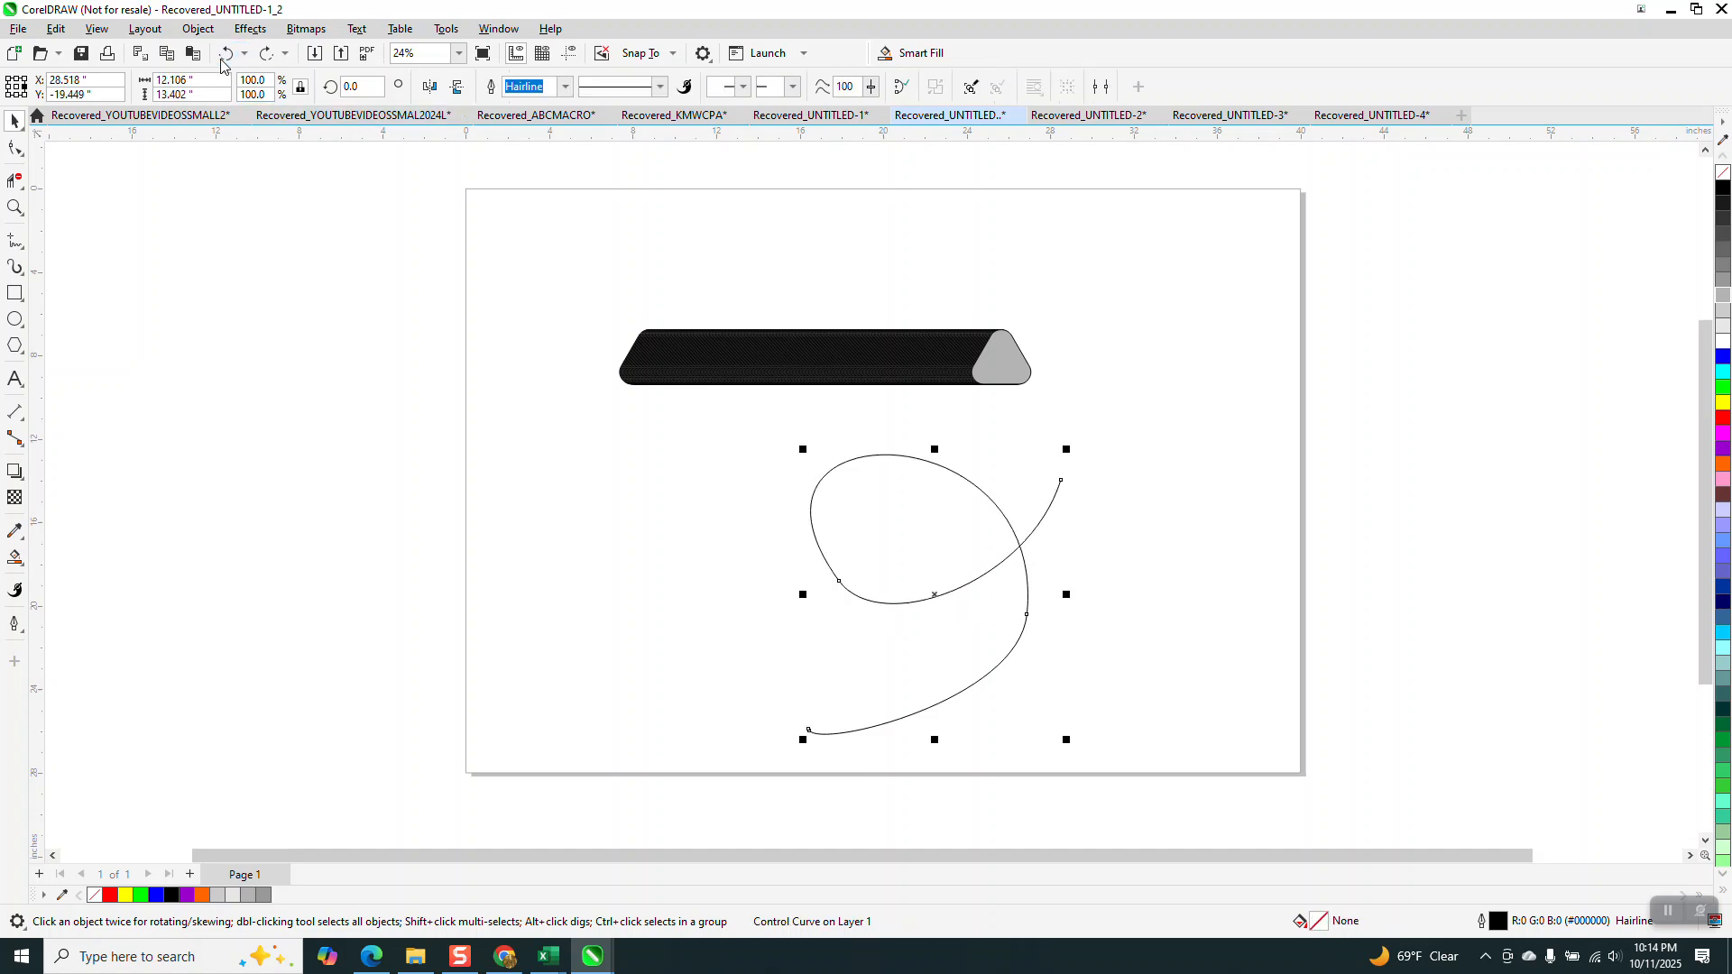
{"action": "left_click", "coordinate": [223, 56]}
{"action": "left_click", "coordinate": [224, 56]}
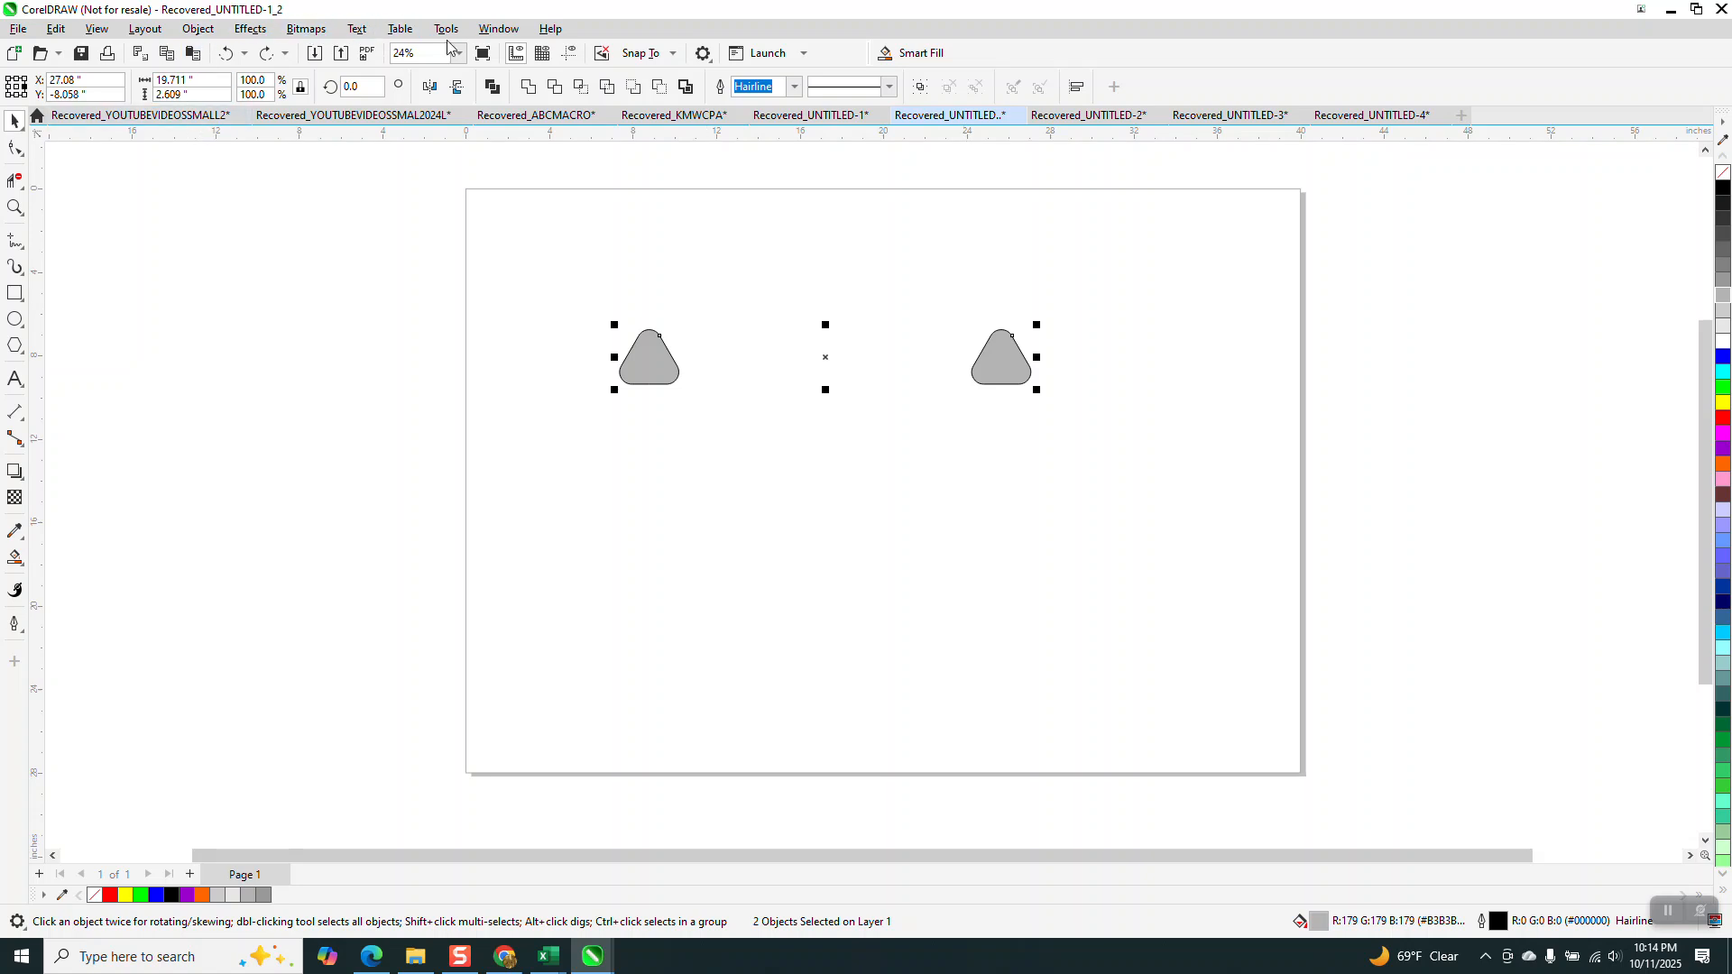
Blend the two rounded triangles with 200 steps.
{"action": "left_click", "coordinate": [236, 29]}
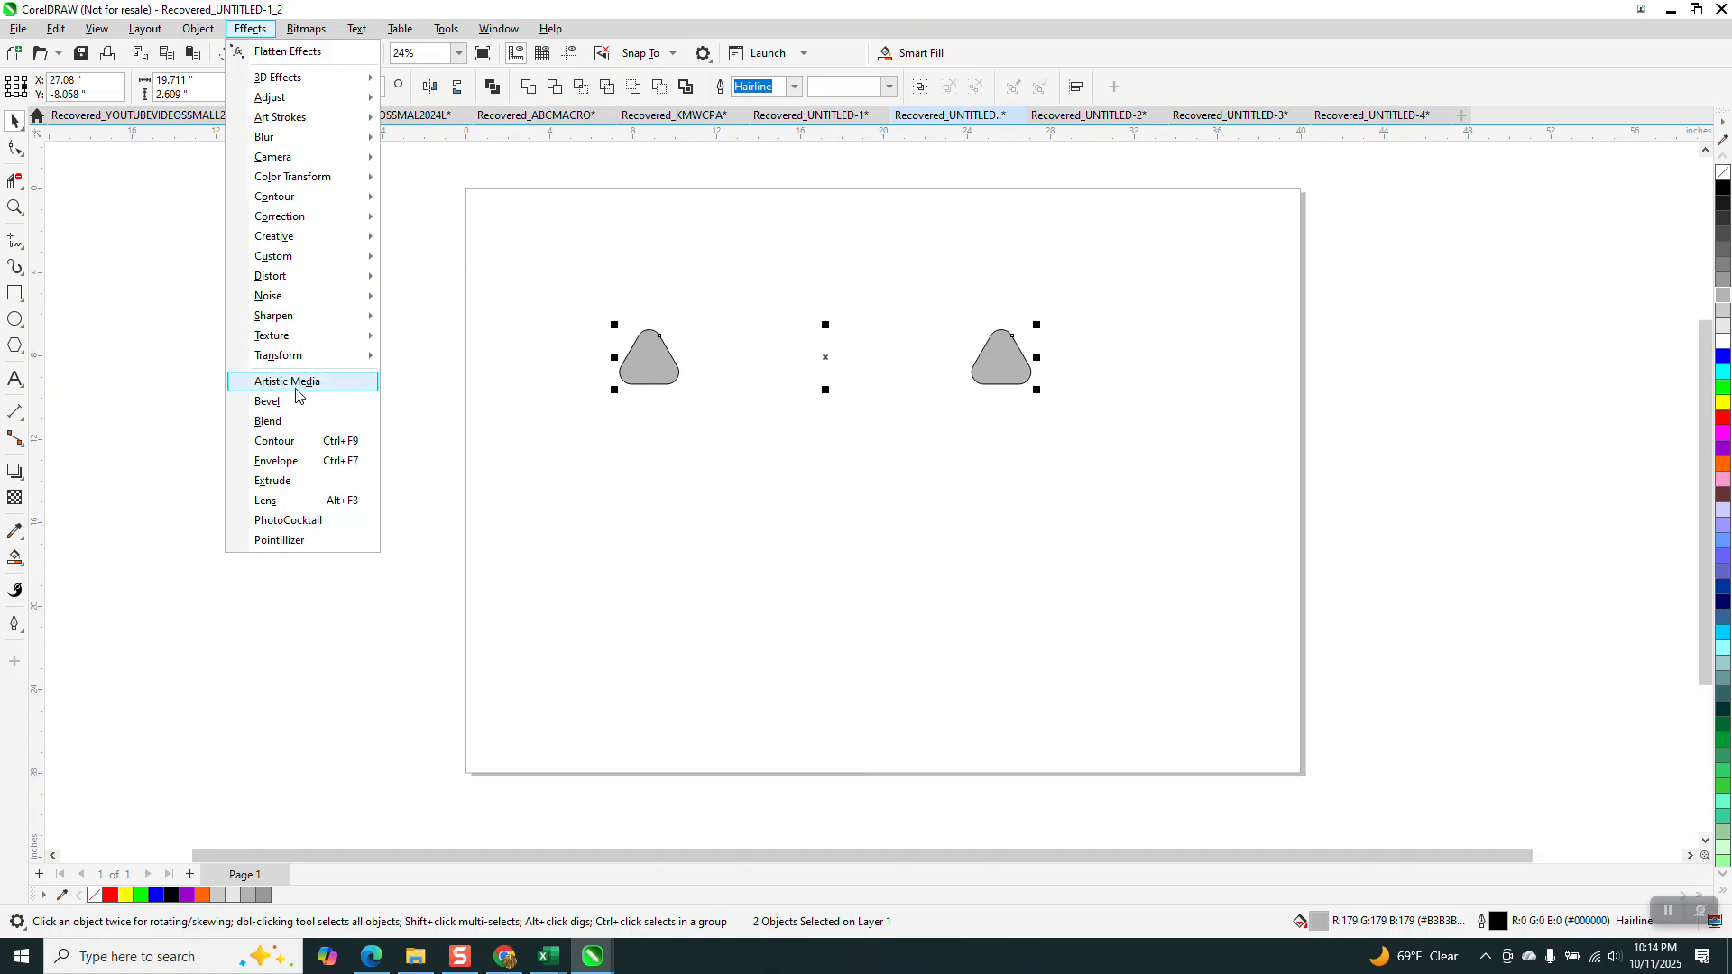
{"action": "left_click", "coordinate": [303, 422]}
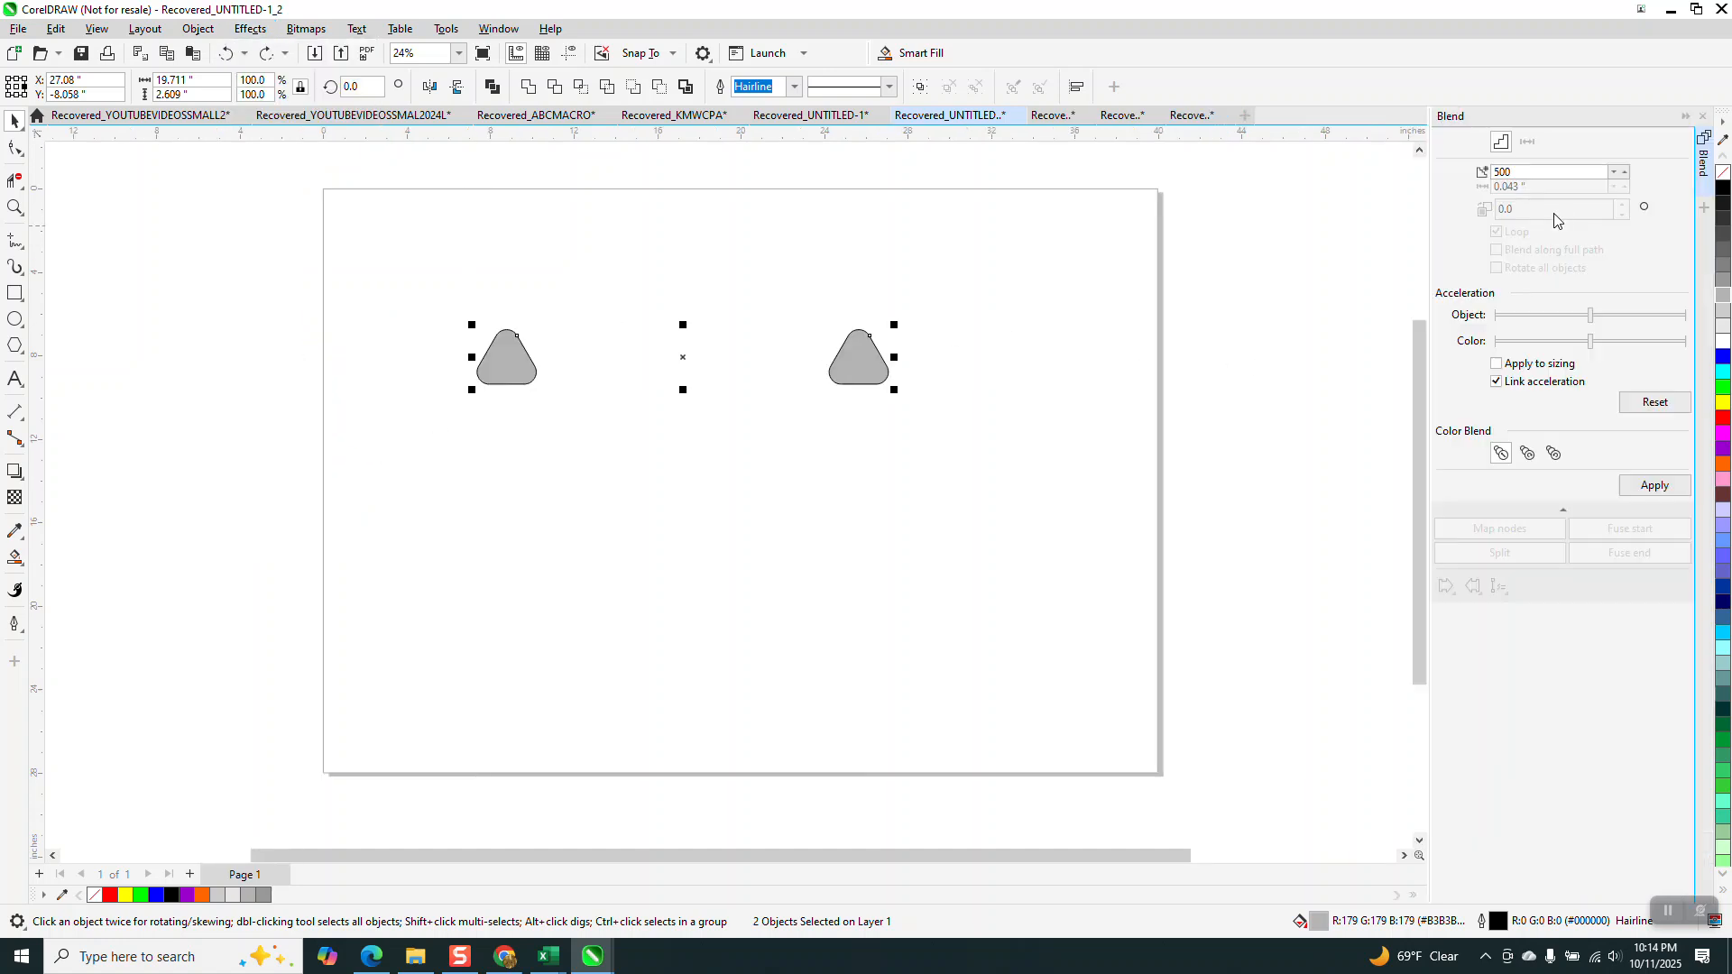
{"action": "type", "text": "200"}
{"action": "left_click", "coordinate": [1645, 479]}
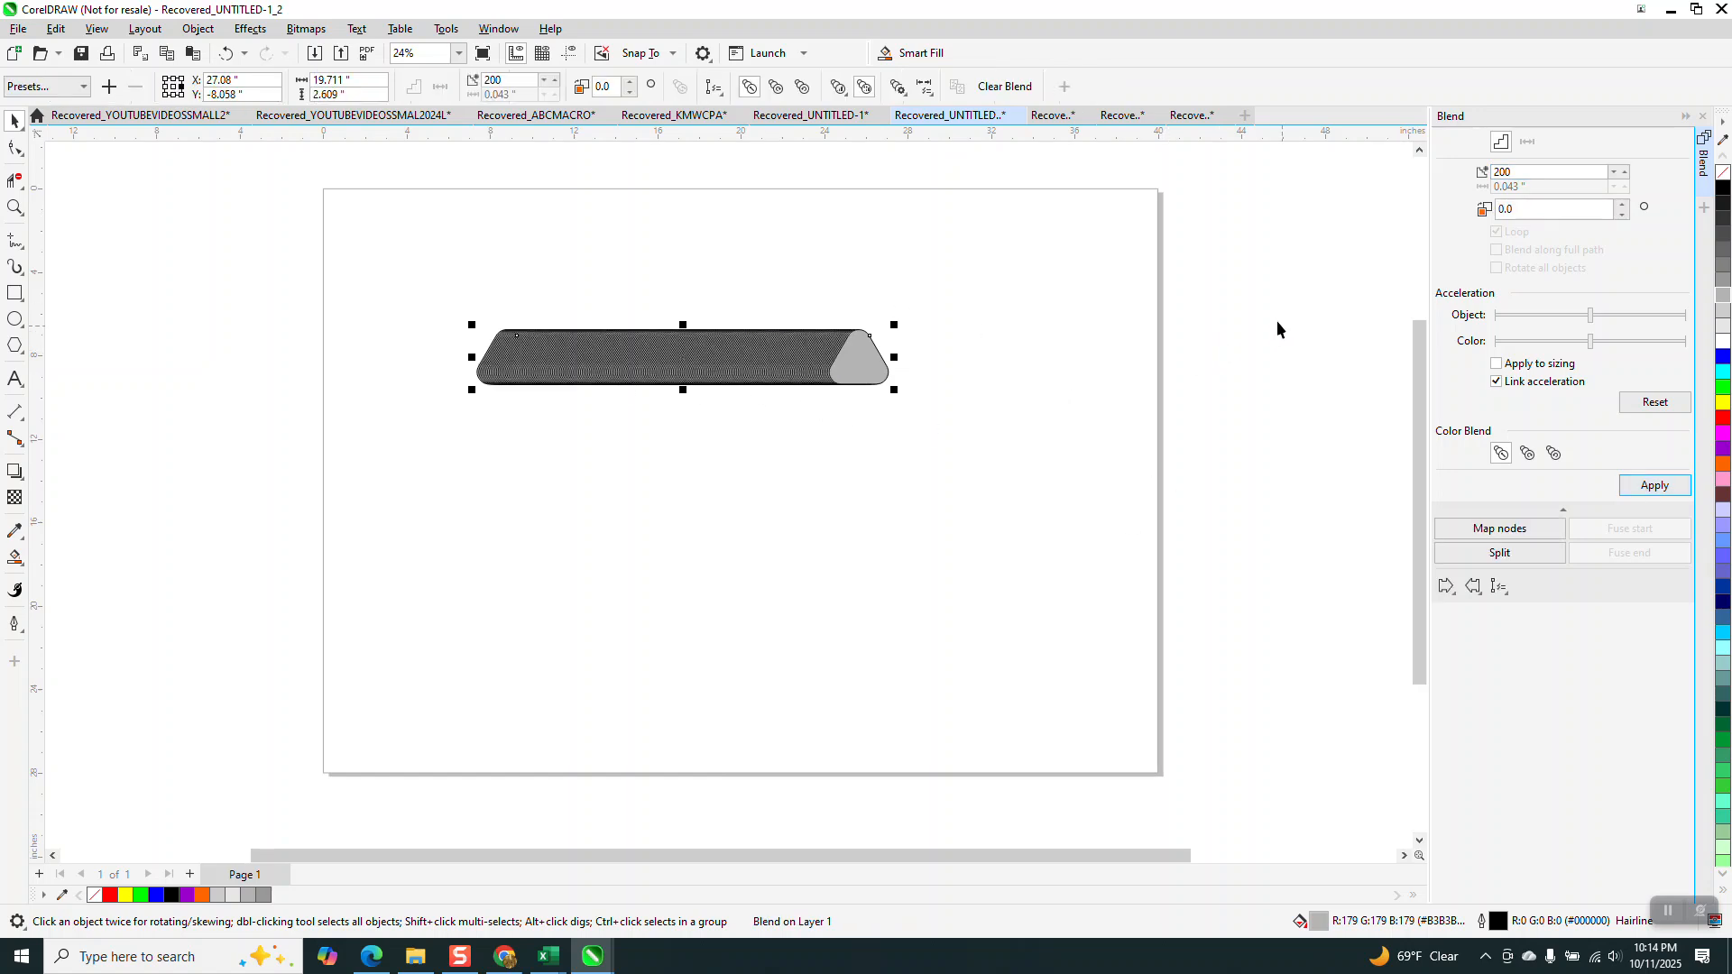
Draw a looping freehand curve about 20.8 by 10.9 inches below the straight blend.
{"action": "left_click", "coordinate": [24, 247]}
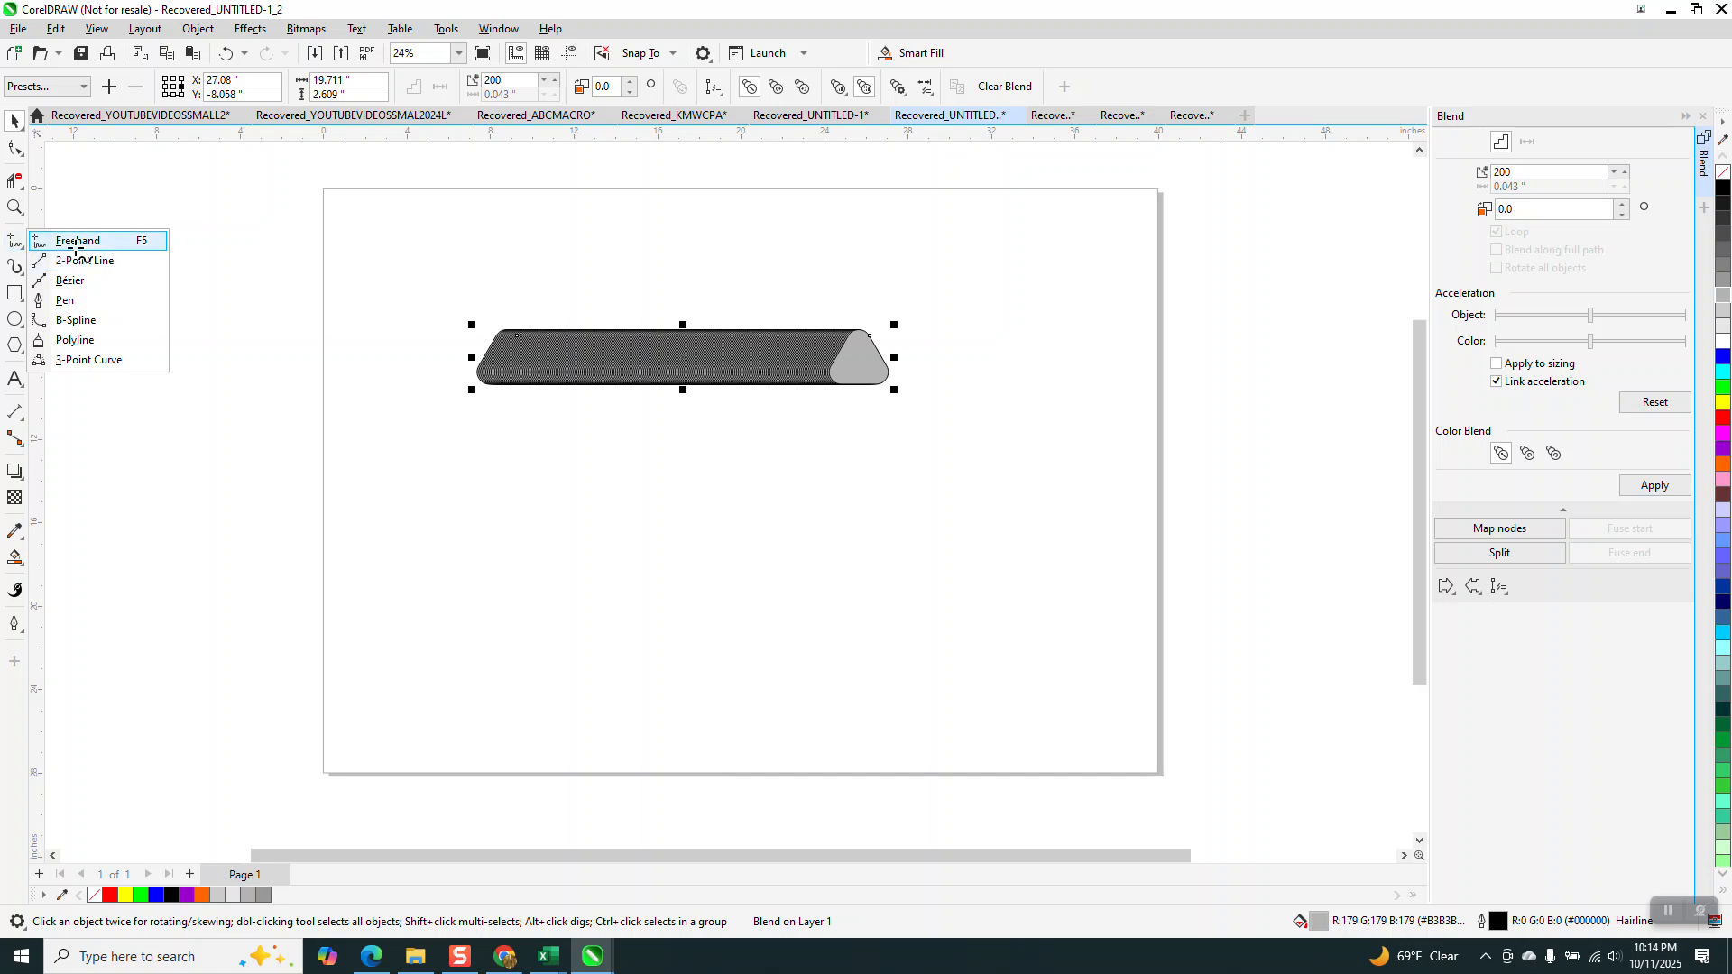
{"action": "left_click", "coordinate": [77, 241]}
{"action": "mouse_move", "coordinate": [555, 613]}
{"action": "left_mouse_down"}
{"action": "mouse_move", "coordinate": [617, 488]}
{"action": "mouse_move", "coordinate": [732, 486]}
{"action": "mouse_move", "coordinate": [804, 651]}
{"action": "mouse_move", "coordinate": [712, 682]}
{"action": "mouse_move", "coordinate": [693, 607]}
{"action": "mouse_move", "coordinate": [778, 524]}
{"action": "mouse_move", "coordinate": [981, 465]}
{"action": "left_mouse_up"}
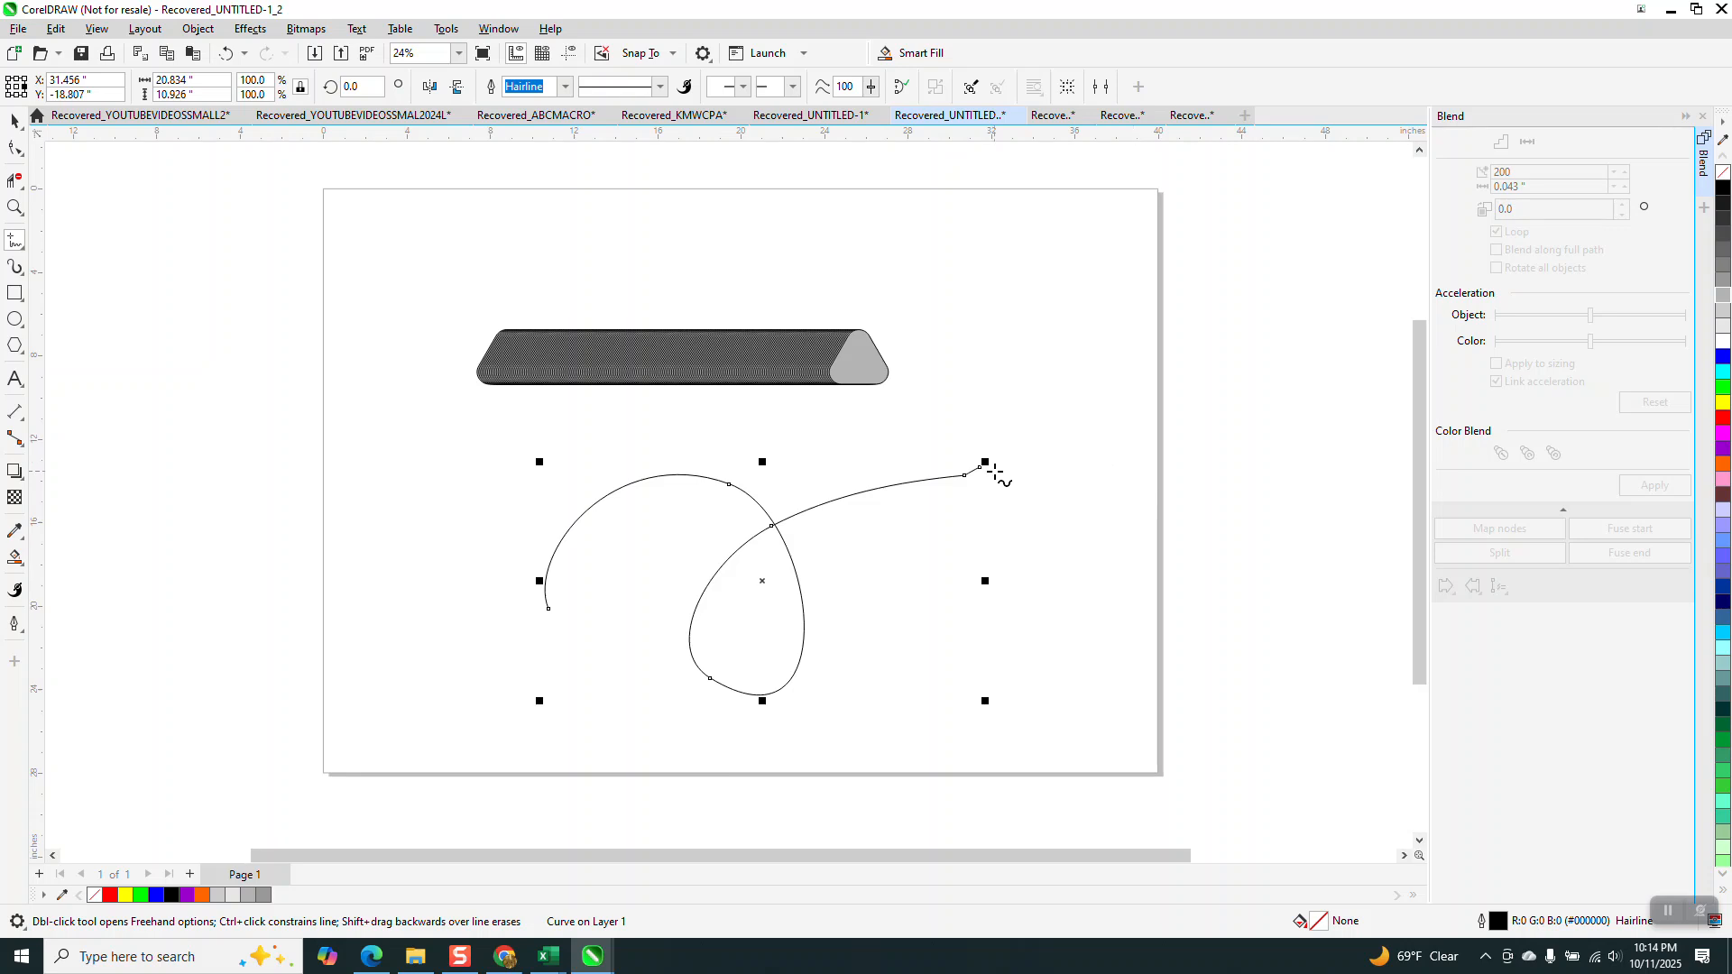
Delete the curve's extra node at its right end and move the node at the crossing about 2.8 inches left.
{"action": "left_click", "coordinate": [14, 149]}
{"action": "left_click", "coordinate": [979, 468]}
{"action": "key", "text": "Delete"}
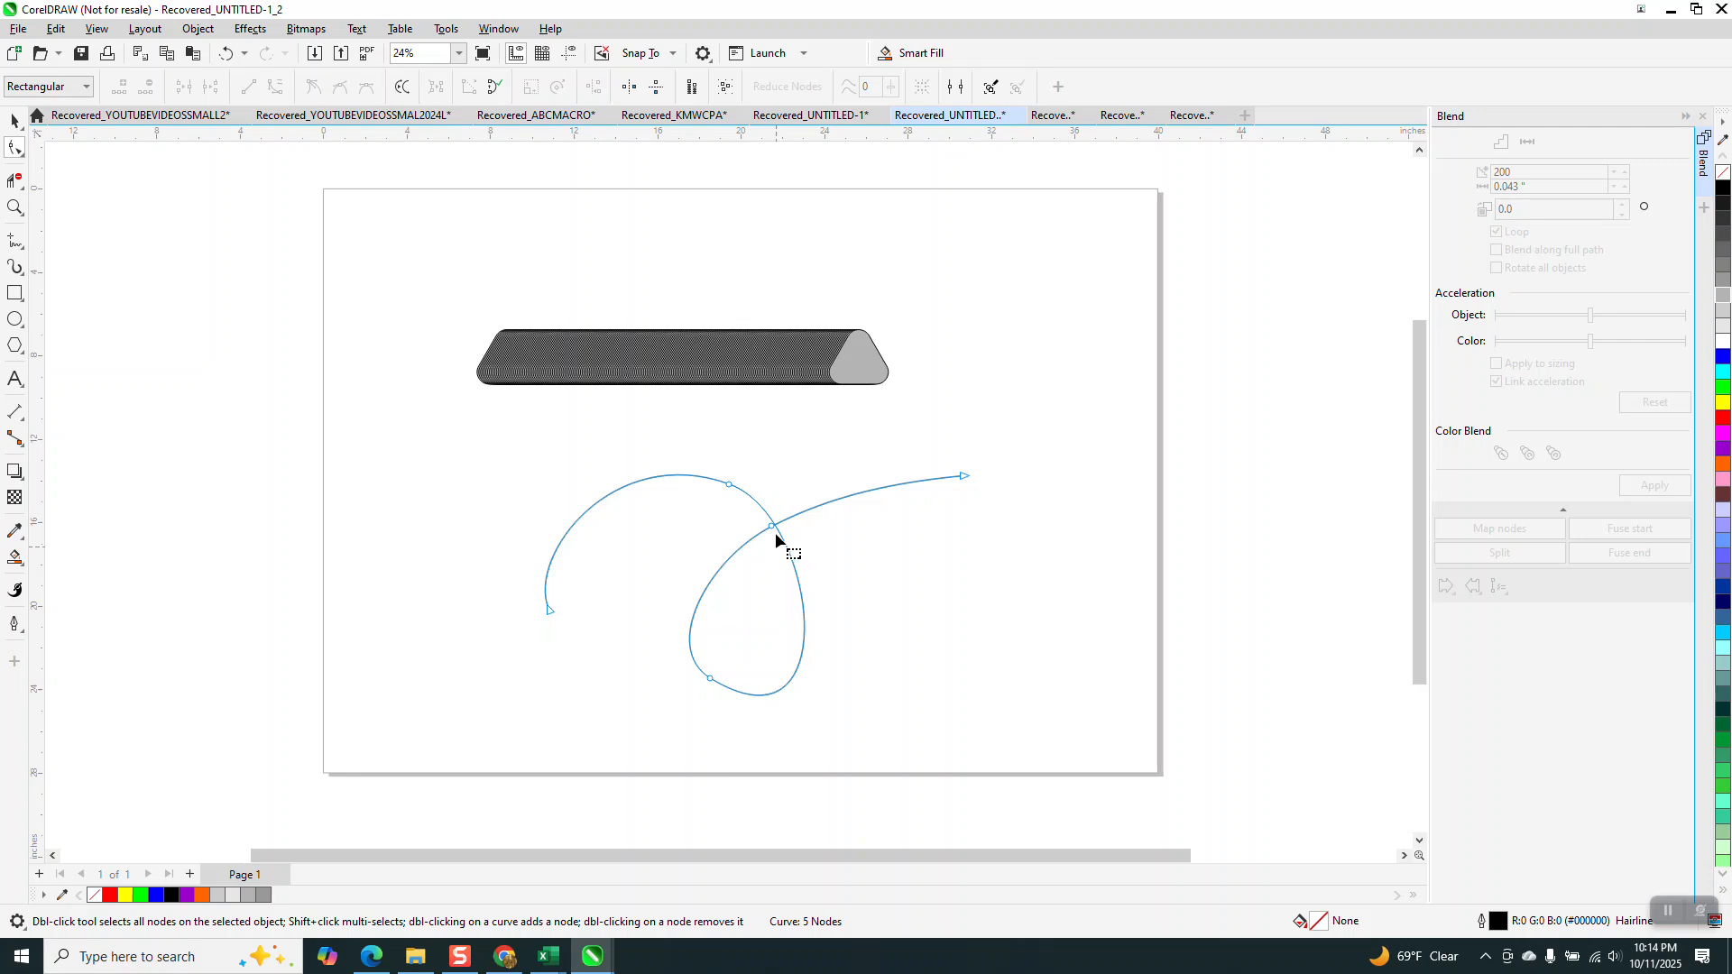
{"action": "left_click_drag", "start_coordinate": [771, 527], "coordinate": [713, 522]}
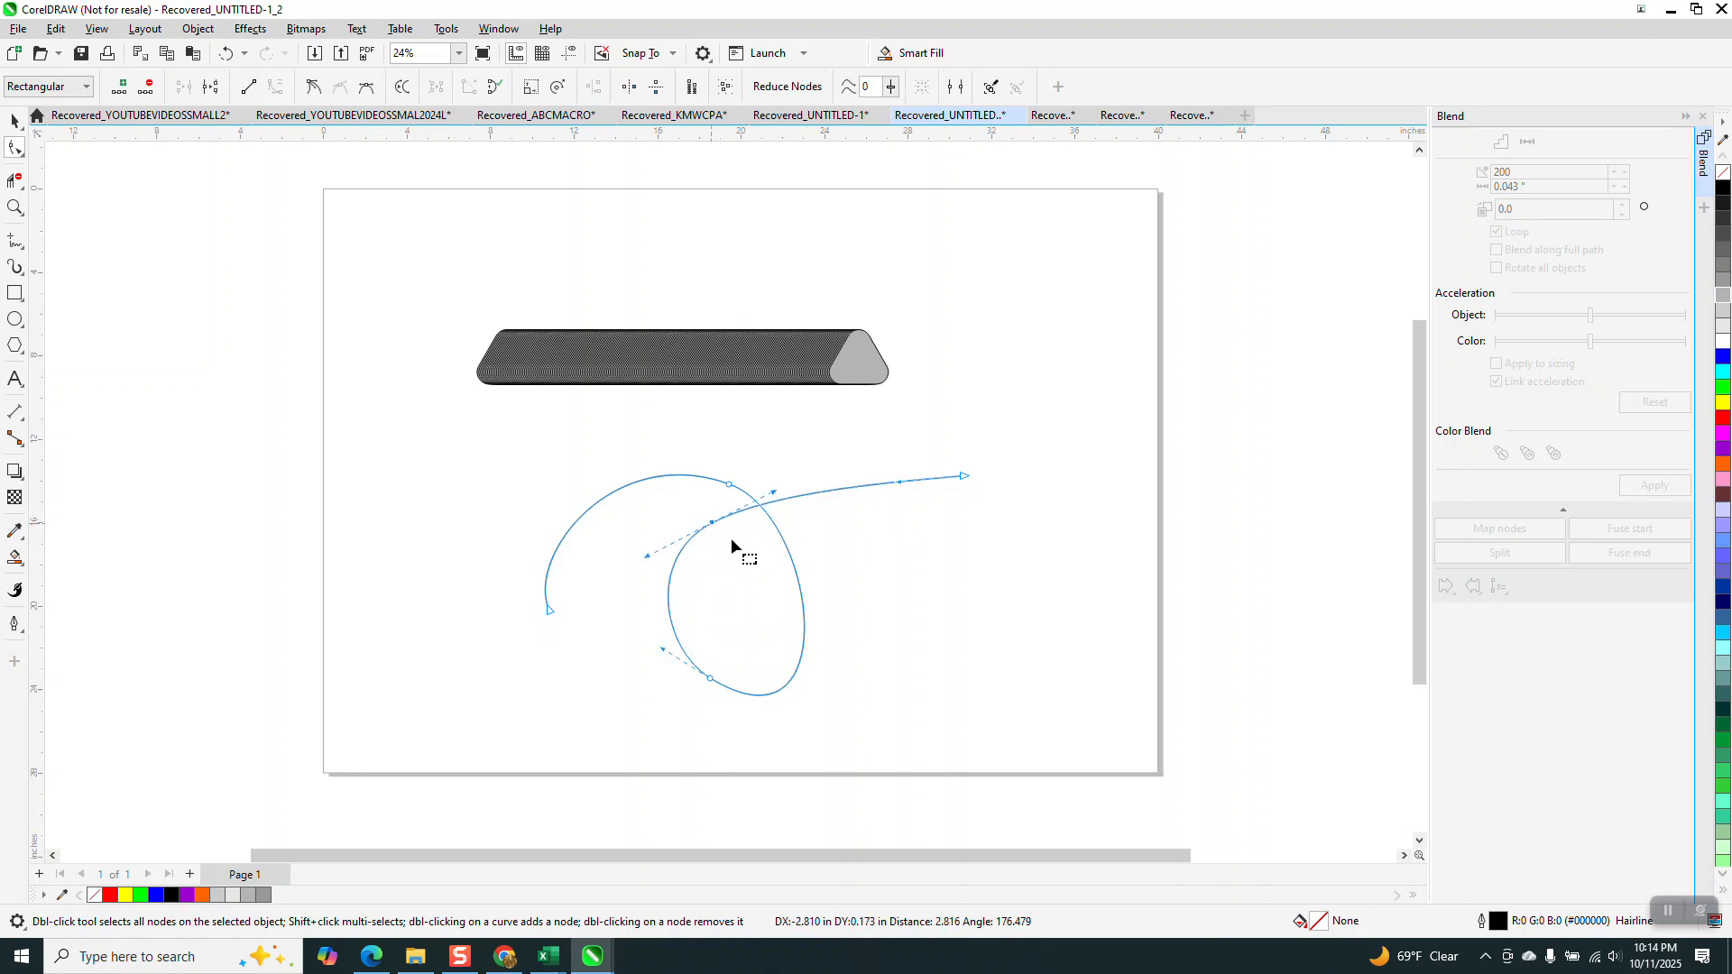
{"action": "left_click", "coordinate": [13, 120]}
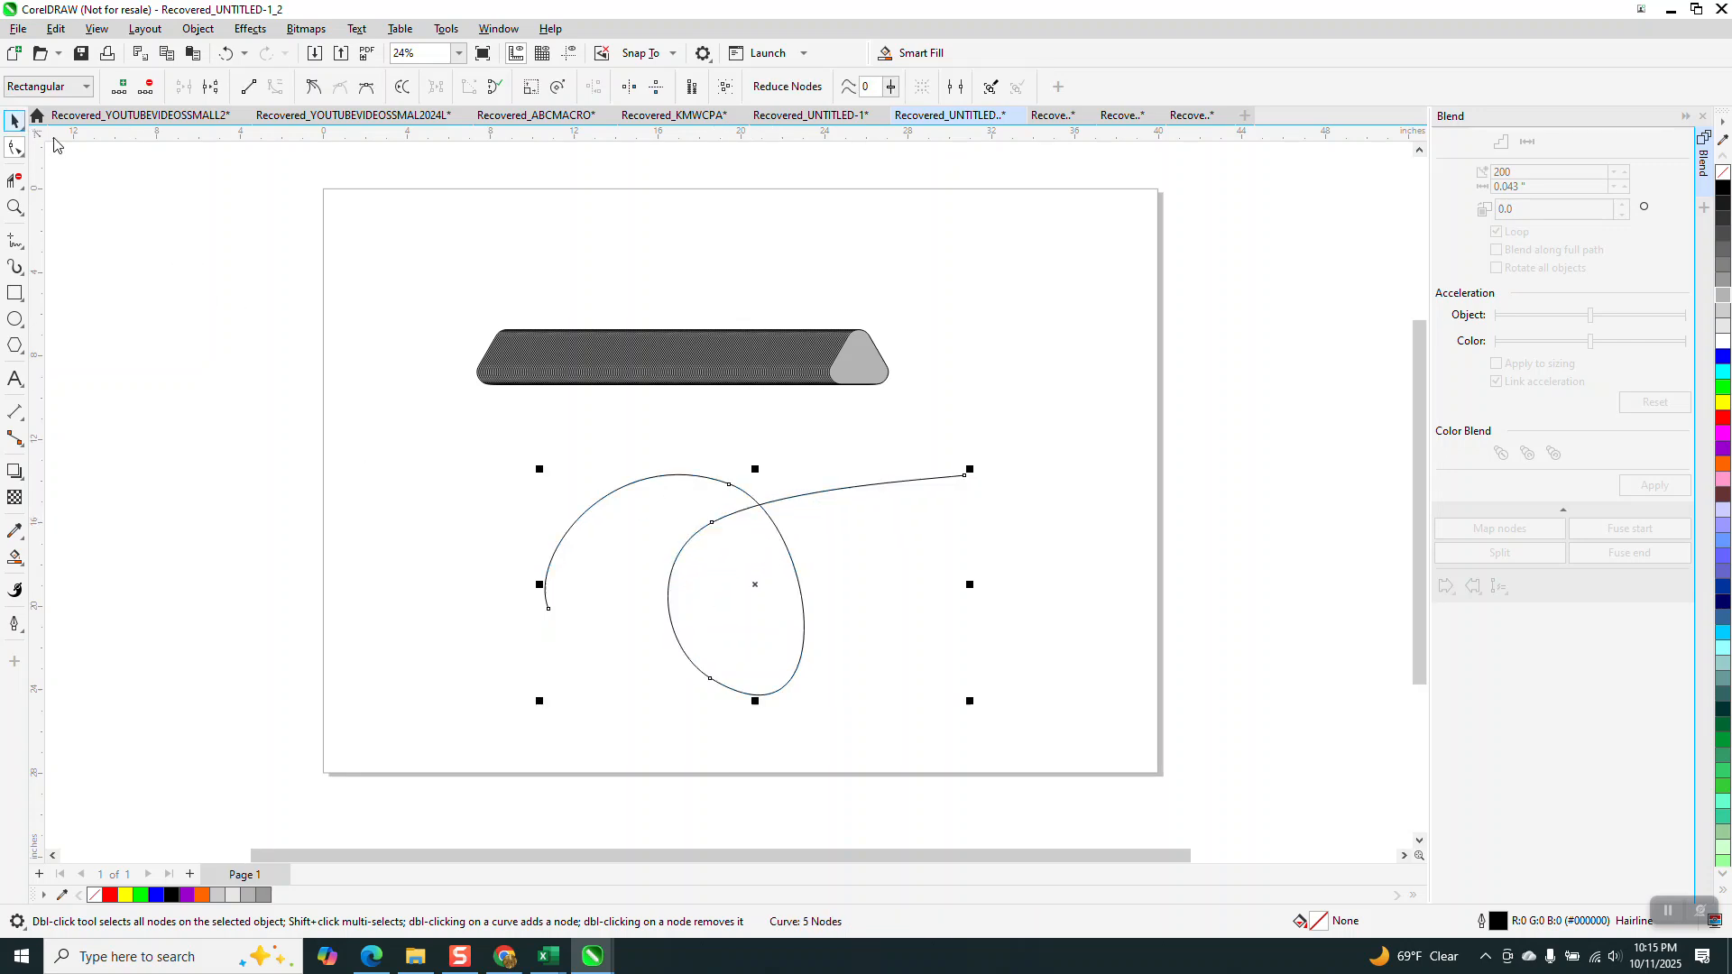
Attach the triangle blend to the looping curve as its new path and spread it along the full path.
{"action": "left_click", "coordinate": [658, 353]}
{"action": "left_click", "coordinate": [1500, 587]}
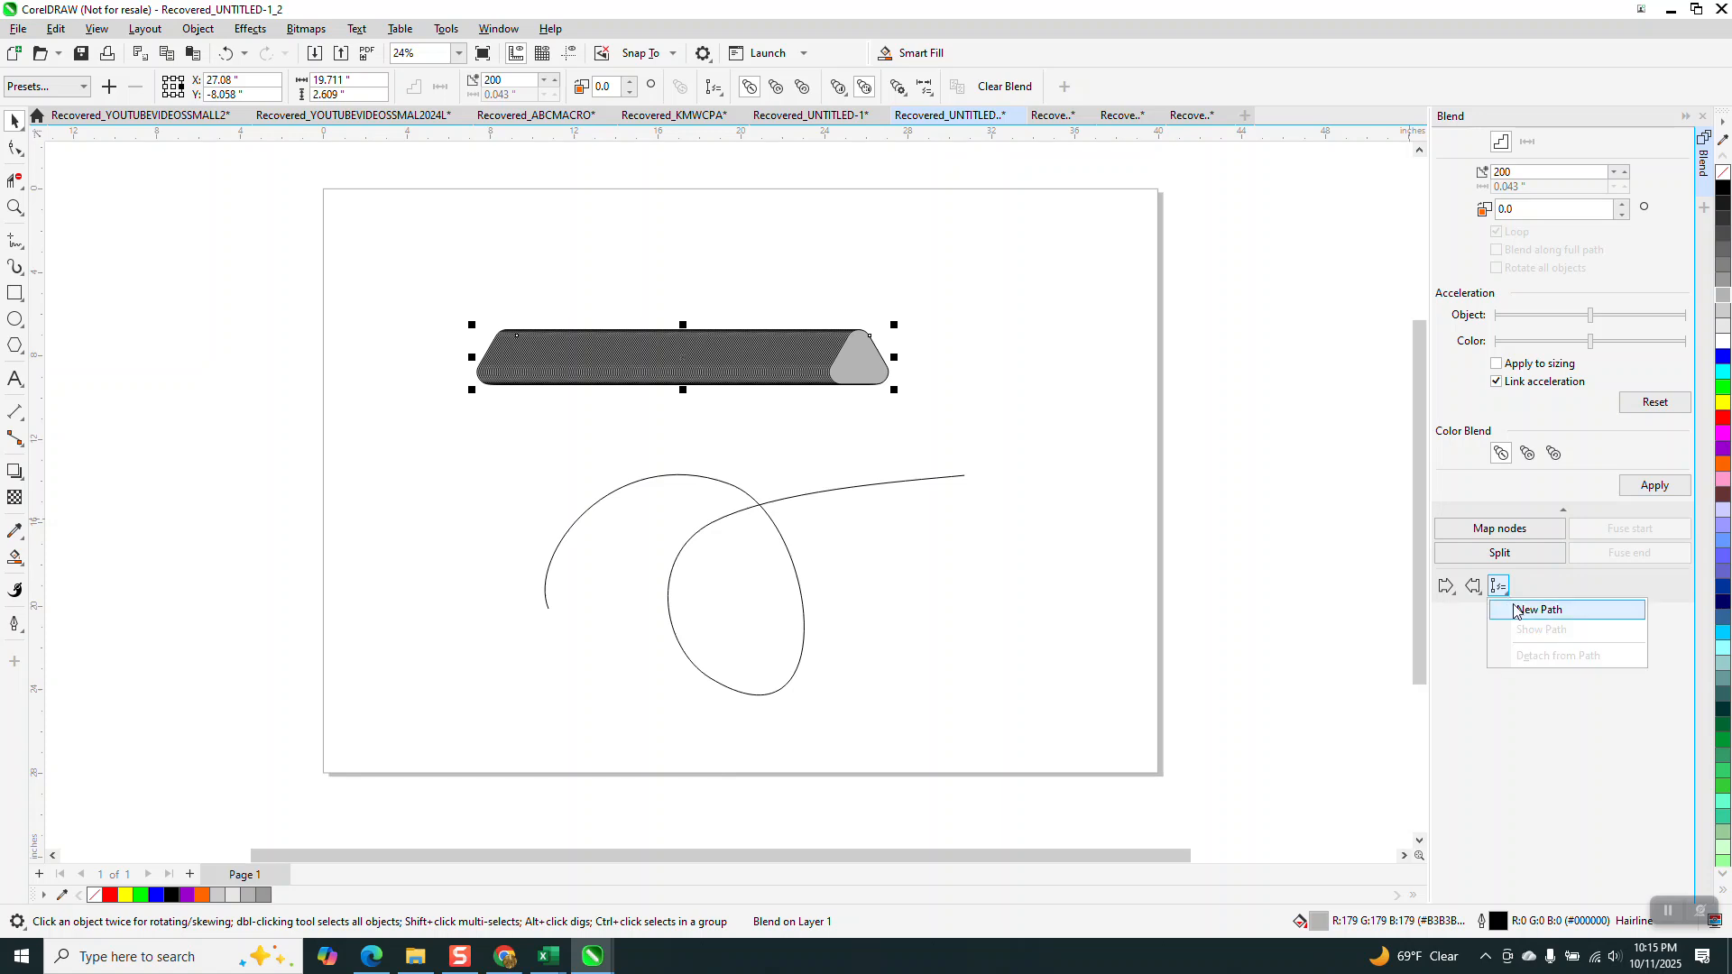
{"action": "left_click", "coordinate": [1526, 609]}
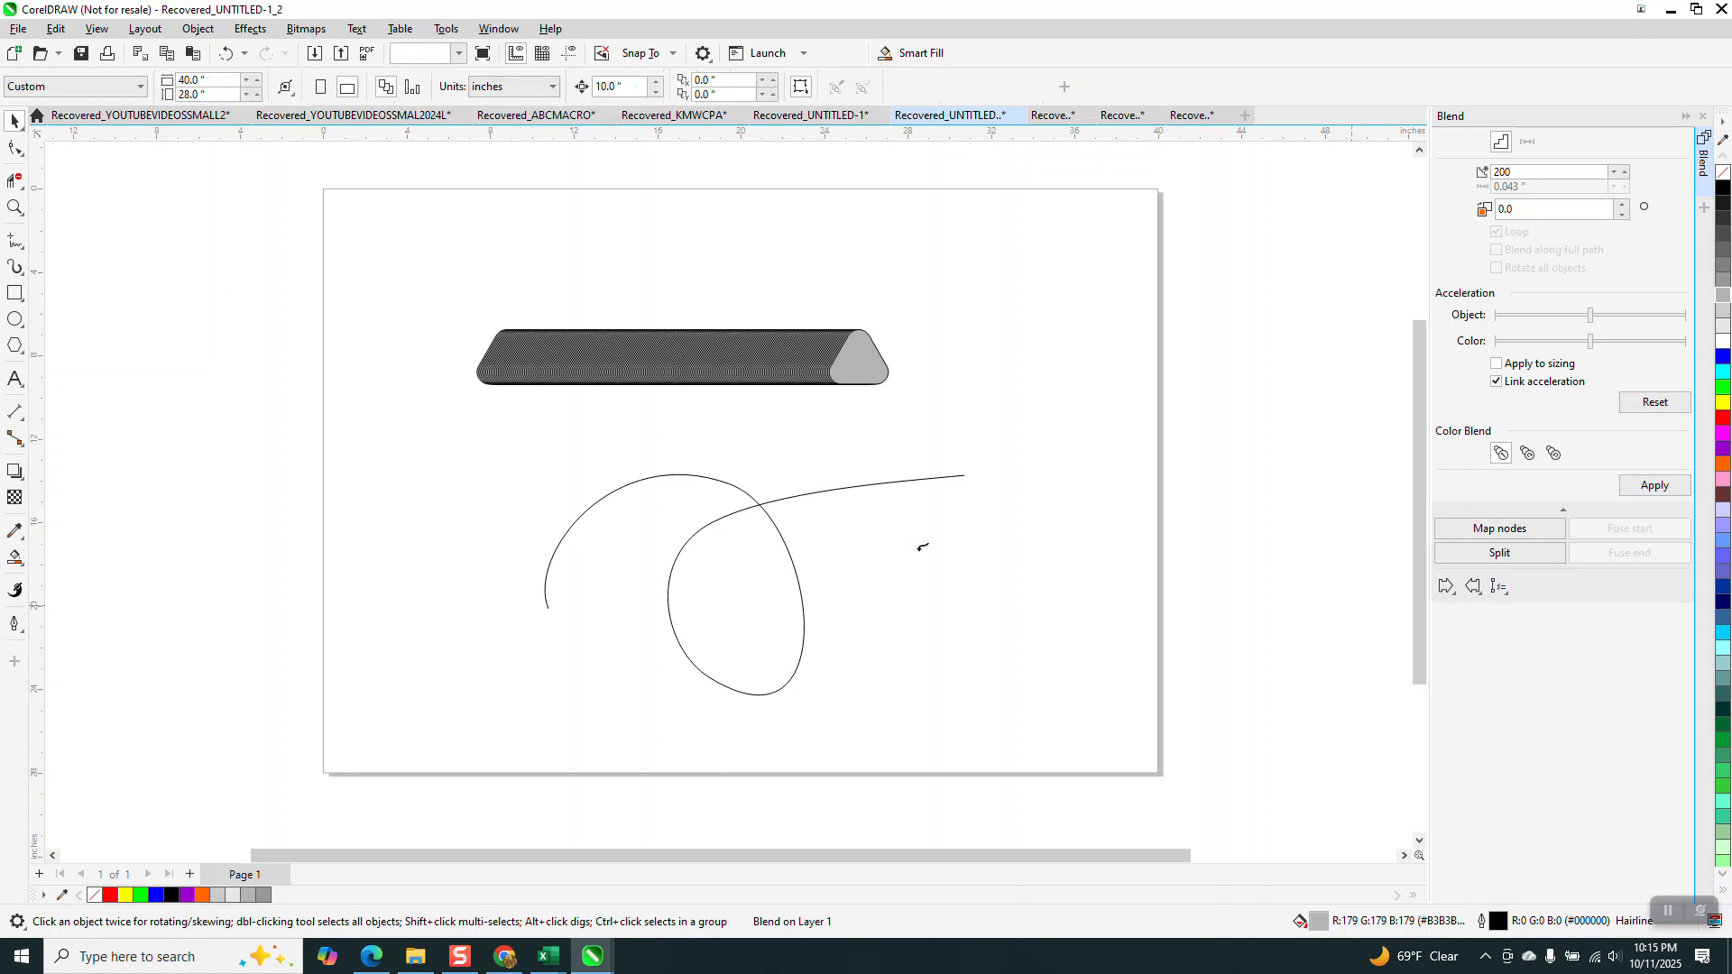
{"action": "left_click", "coordinate": [867, 484]}
{"action": "left_click", "coordinate": [1498, 250]}
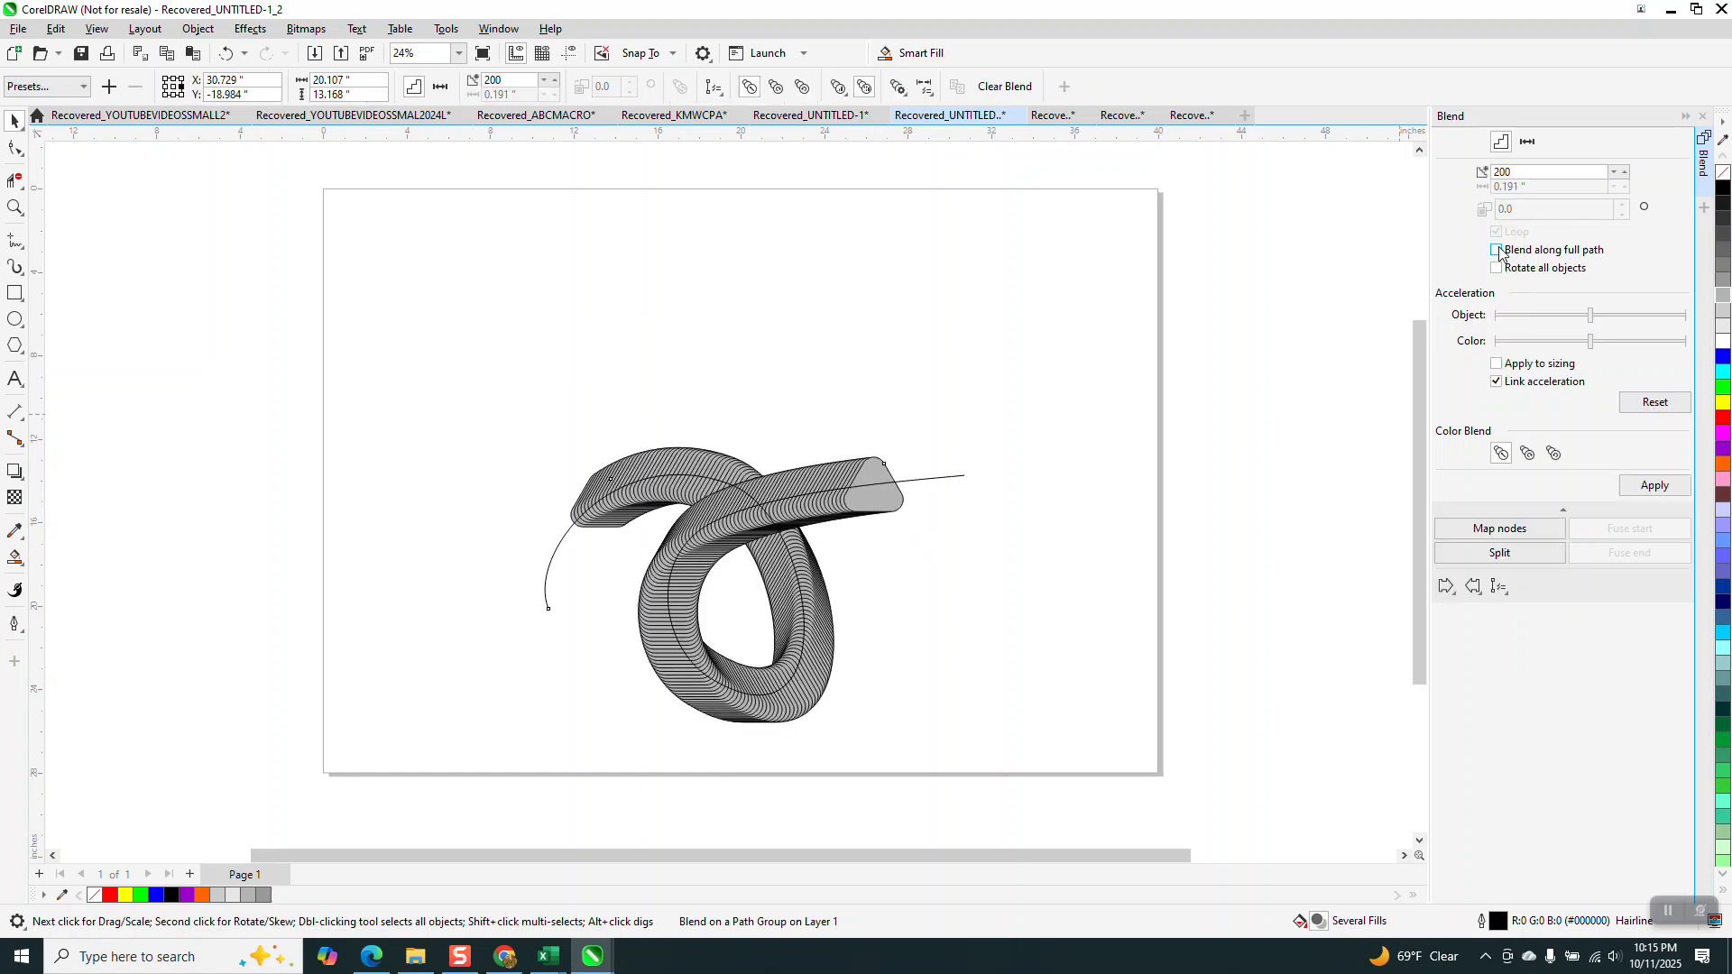
{"action": "left_click", "coordinate": [1656, 485]}
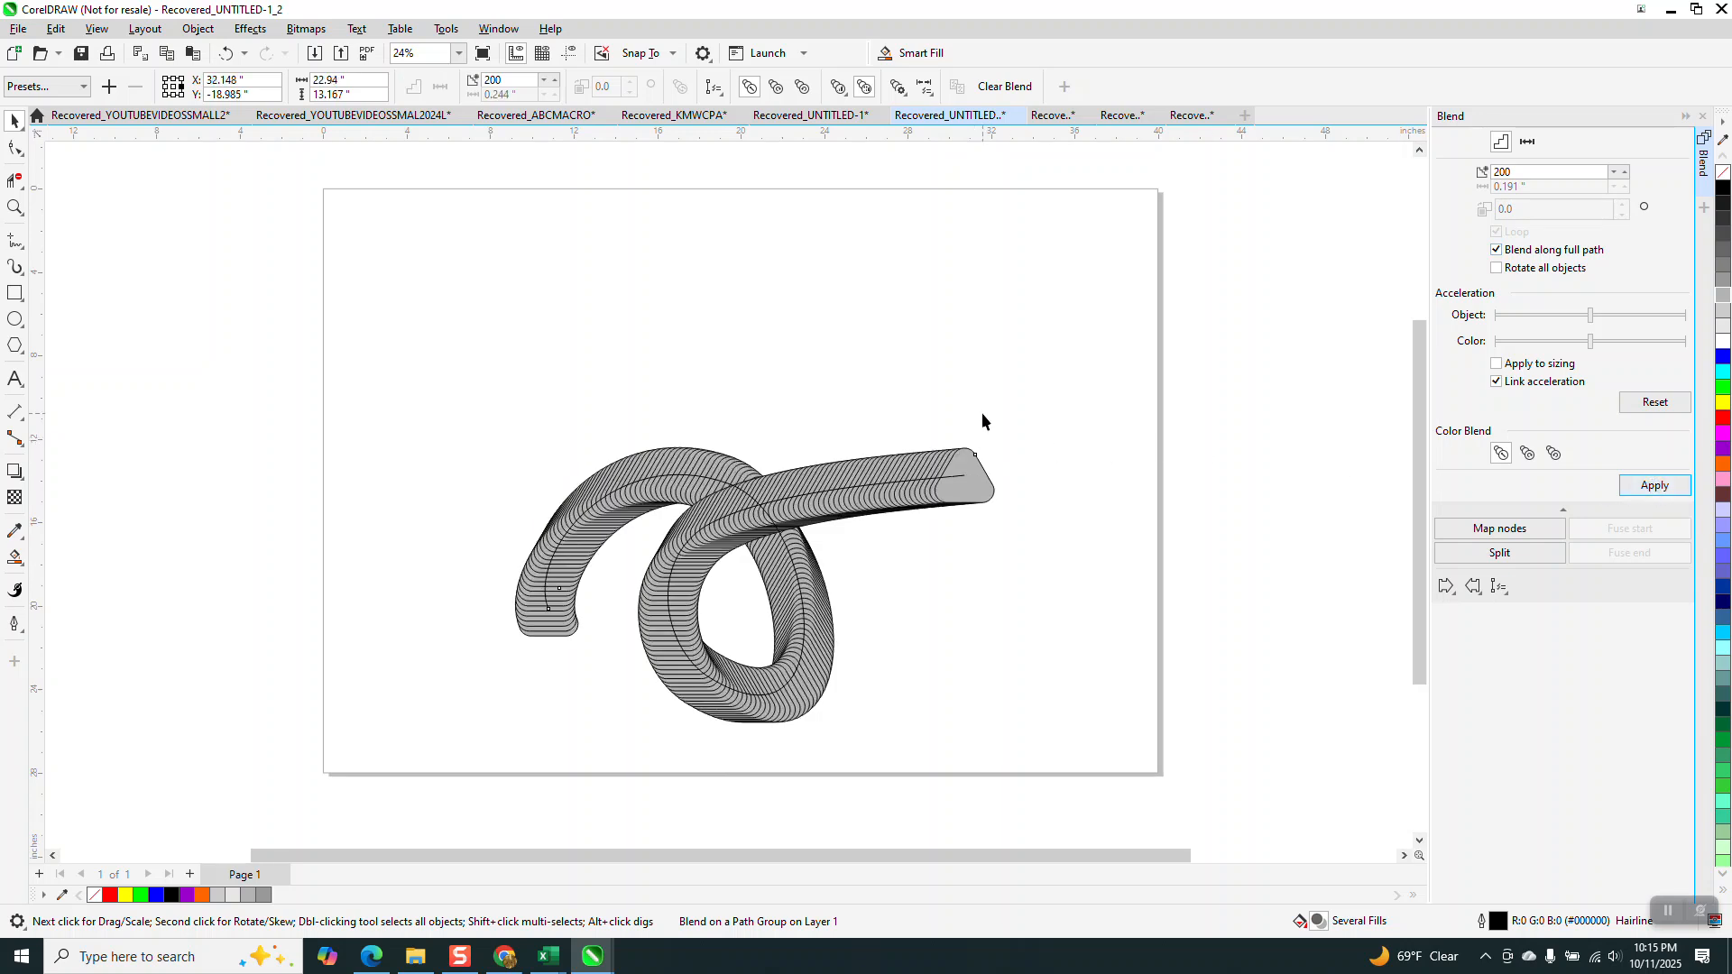
Rotate the triangle at the right end of the path blend to 3 degrees.
{"action": "left_click", "coordinate": [971, 470]}
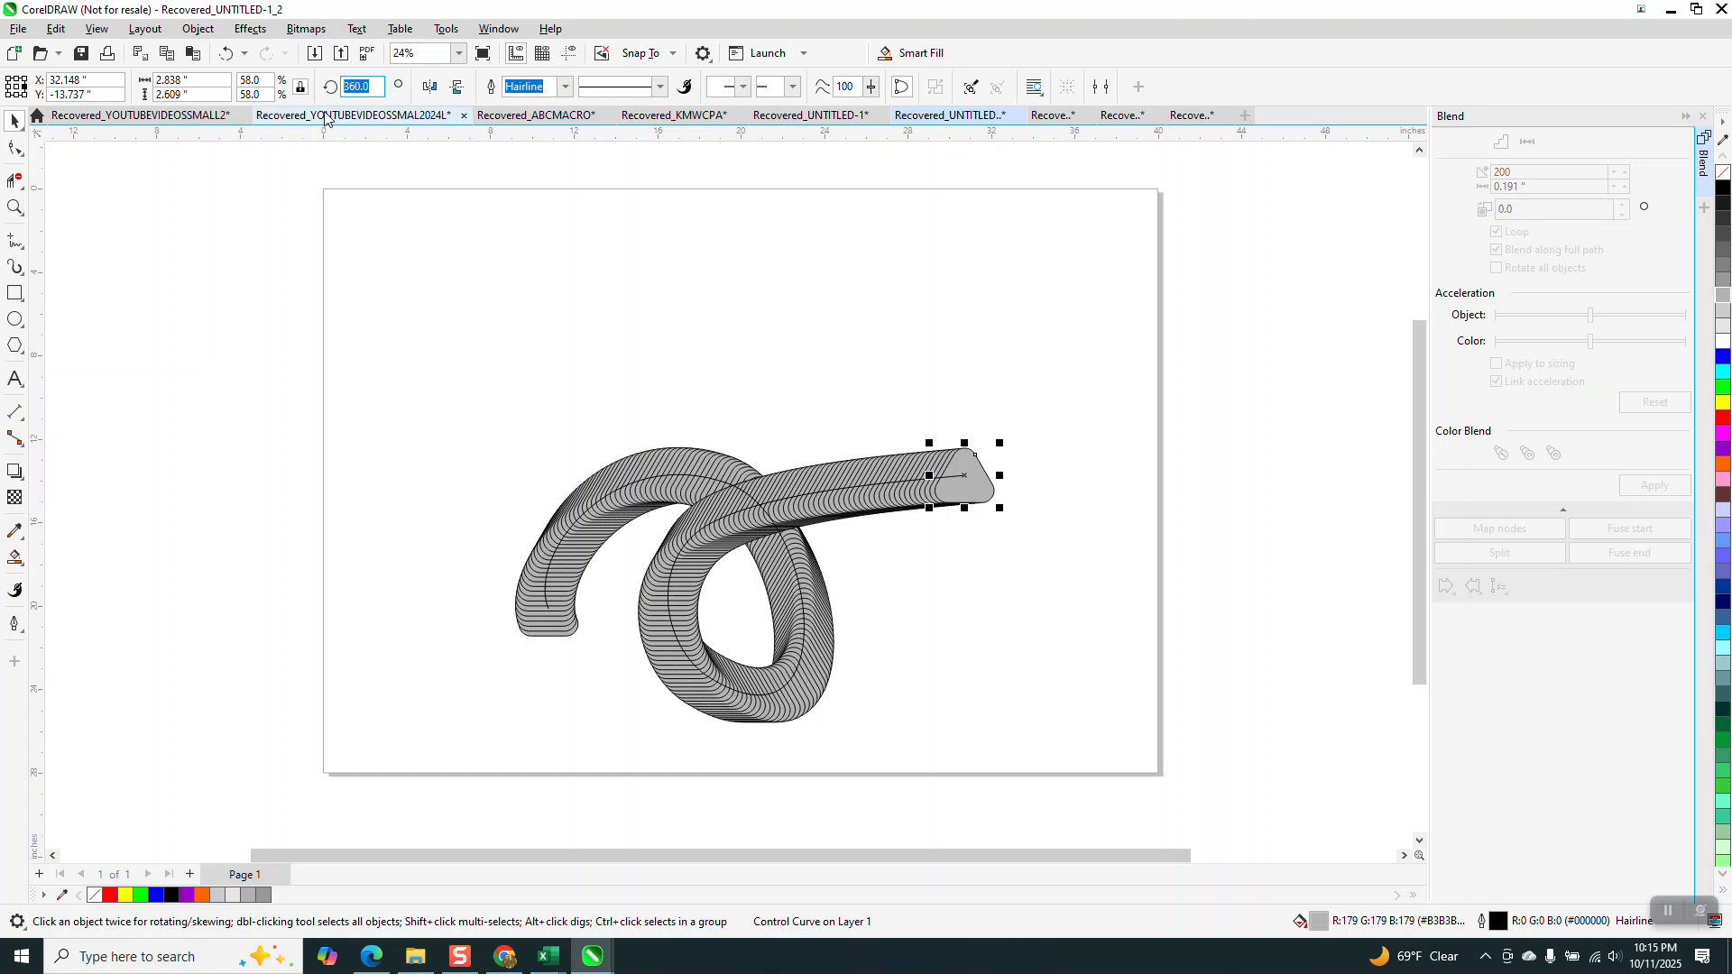
{"action": "type", "text": "3"}
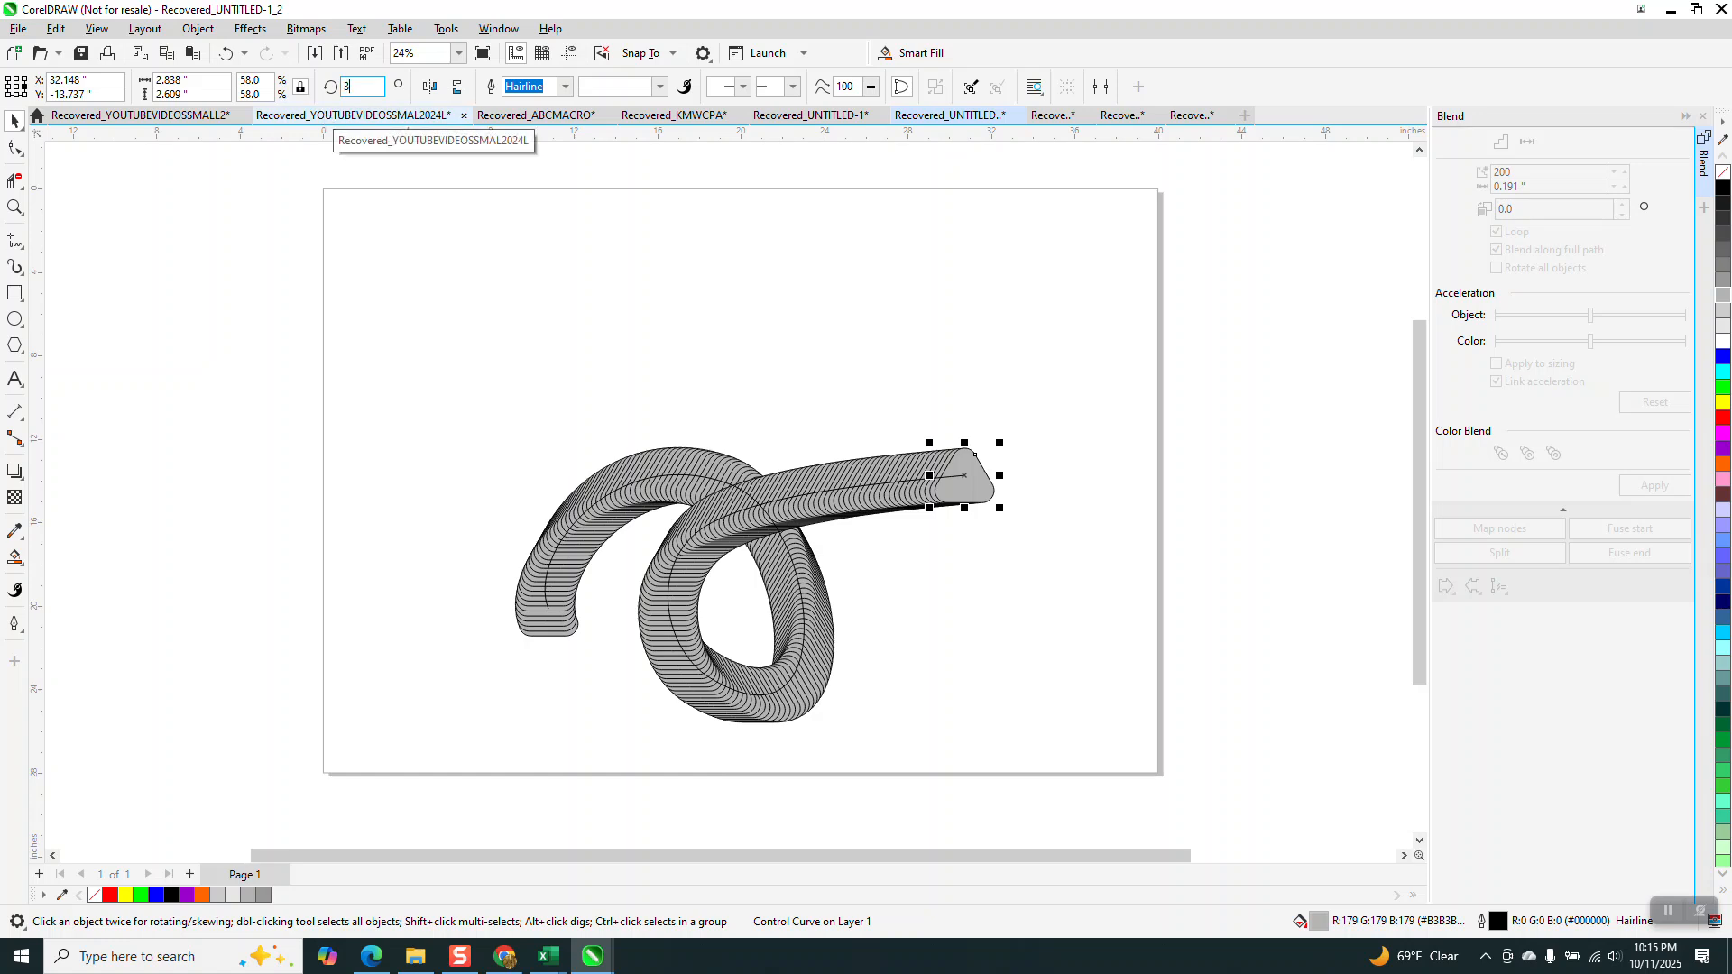
{"action": "key", "text": "Return"}
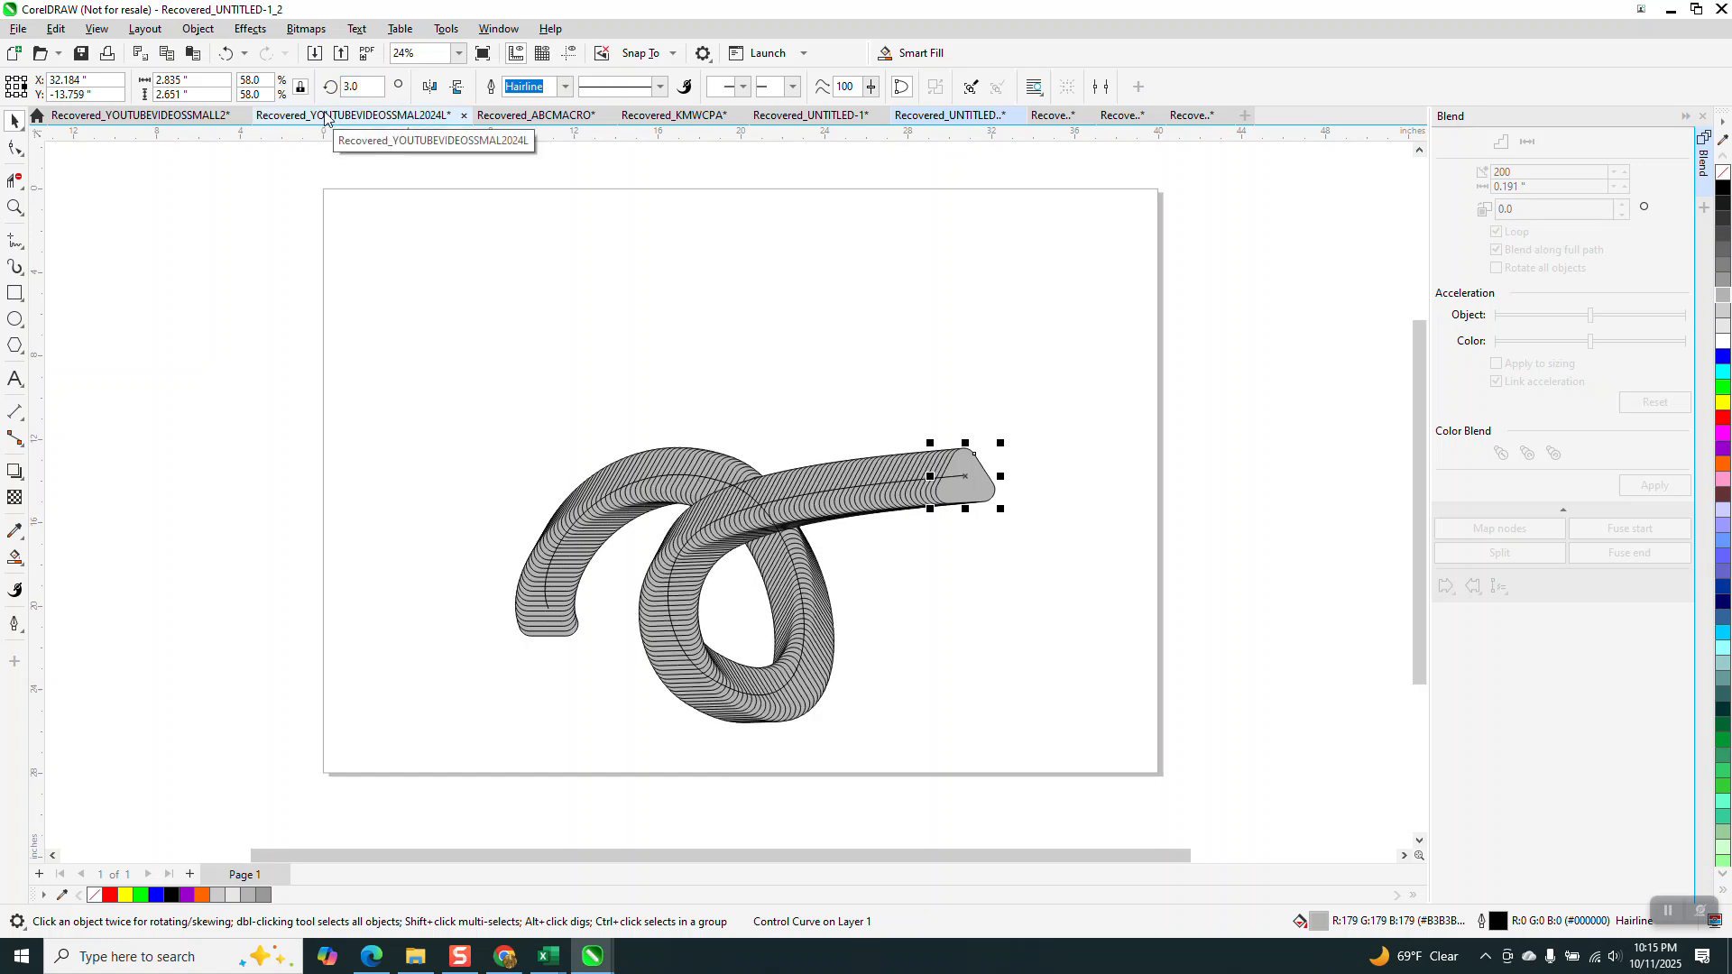
Repeat the 3-degree rotation on the right end triangle past a full turn until its angle is 39 degrees, twisting the blend.
{"action": "key", "text": "ctrl+r"}
{"action": "key", "text": "ctrl+r"}
{"action": "key", "text": "ctrl+r"}
{"action": "key", "text": "ctrl+r"}
{"action": "key", "text": "ctrl+r"}
{"action": "key", "text": "ctrl+r"}
{"action": "key", "text": "ctrl+r"}
{"action": "key", "text": "ctrl+r"}
{"action": "key", "text": "ctrl+r"}
{"action": "key", "text": "ctrl+r"}
{"action": "key", "text": "ctrl+r"}
{"action": "key", "text": "ctrl+r"}
{"action": "key", "text": "ctrl+r"}
{"action": "key", "text": "ctrl+r"}
{"action": "key", "text": "ctrl+r"}
{"action": "key", "text": "ctrl+r"}
{"action": "key", "text": "ctrl+r"}
{"action": "key", "text": "ctrl+r"}
{"action": "key", "text": "ctrl+r"}
{"action": "key", "text": "ctrl+r"}
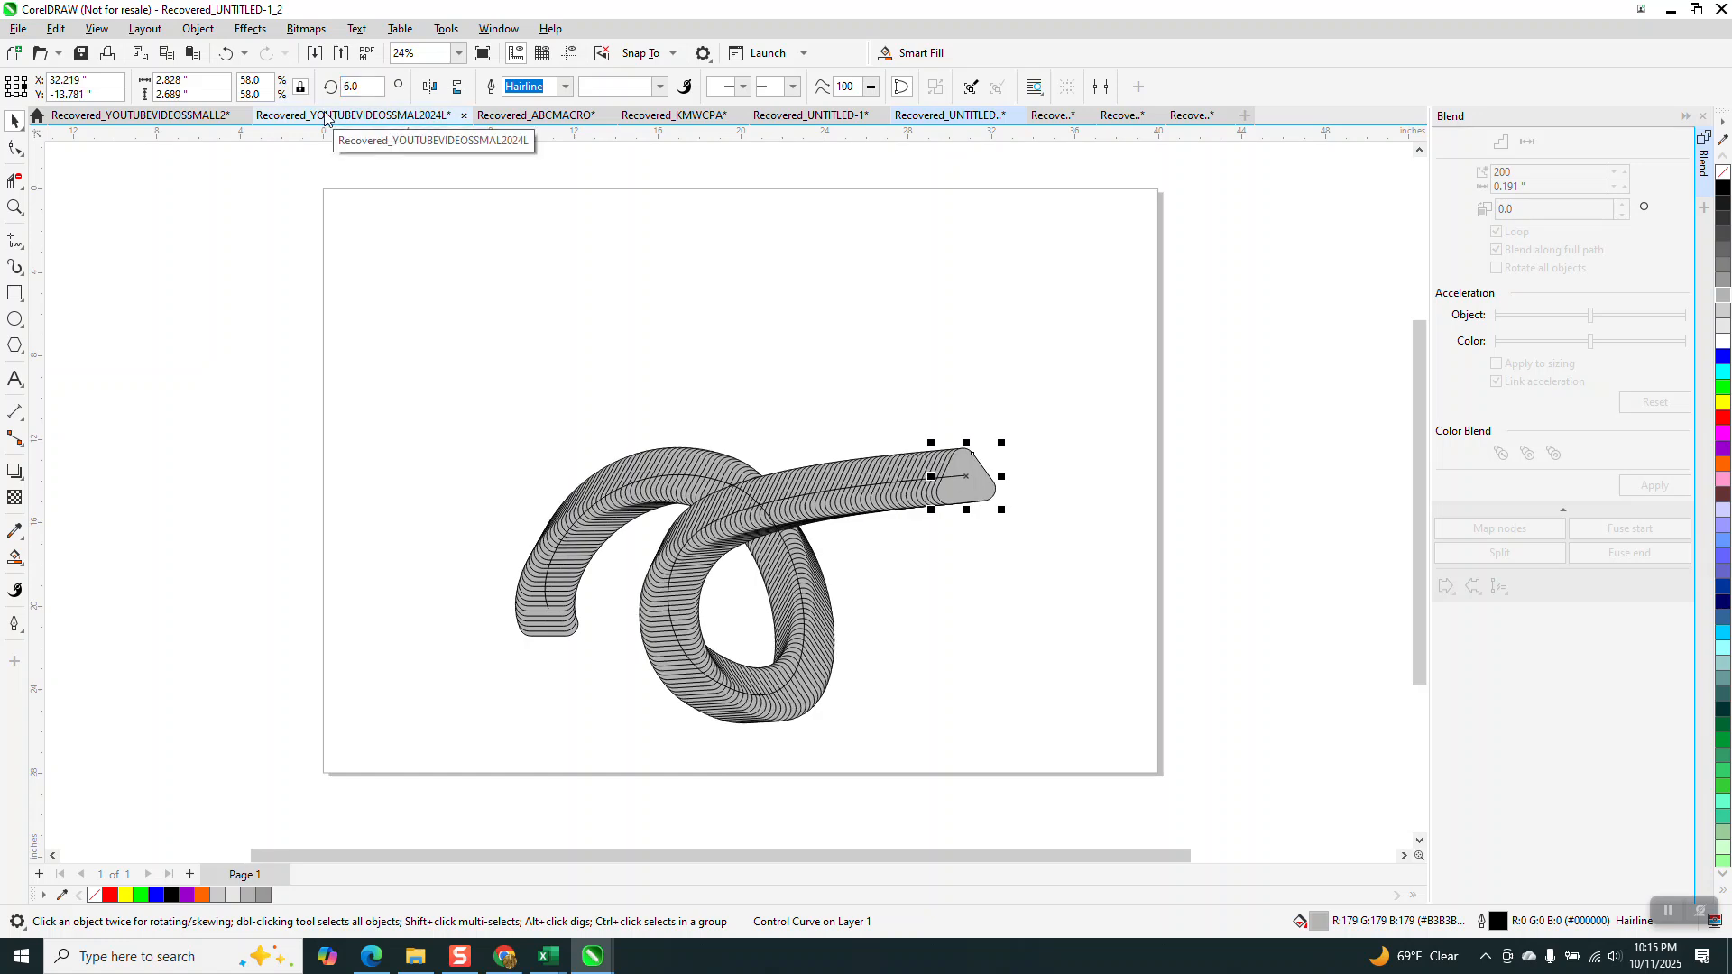
{"action": "key", "text": "ctrl+r"}
{"action": "key", "text": "ctrl+r"}
{"action": "key", "text": "ctrl+r"}
{"action": "key", "text": "ctrl+r"}
{"action": "key", "text": "ctrl+r"}
{"action": "key", "text": "ctrl+r"}
{"action": "key", "text": "ctrl+r"}
{"action": "key", "text": "ctrl+r"}
{"action": "key", "text": "ctrl+r"}
{"action": "key", "text": "ctrl+r"}
{"action": "key", "text": "ctrl+r"}
{"action": "key", "text": "ctrl+r"}
{"action": "key", "text": "ctrl+r"}
{"action": "key", "text": "ctrl+r"}
{"action": "key", "text": "ctrl+r"}
{"action": "key", "text": "ctrl+r"}
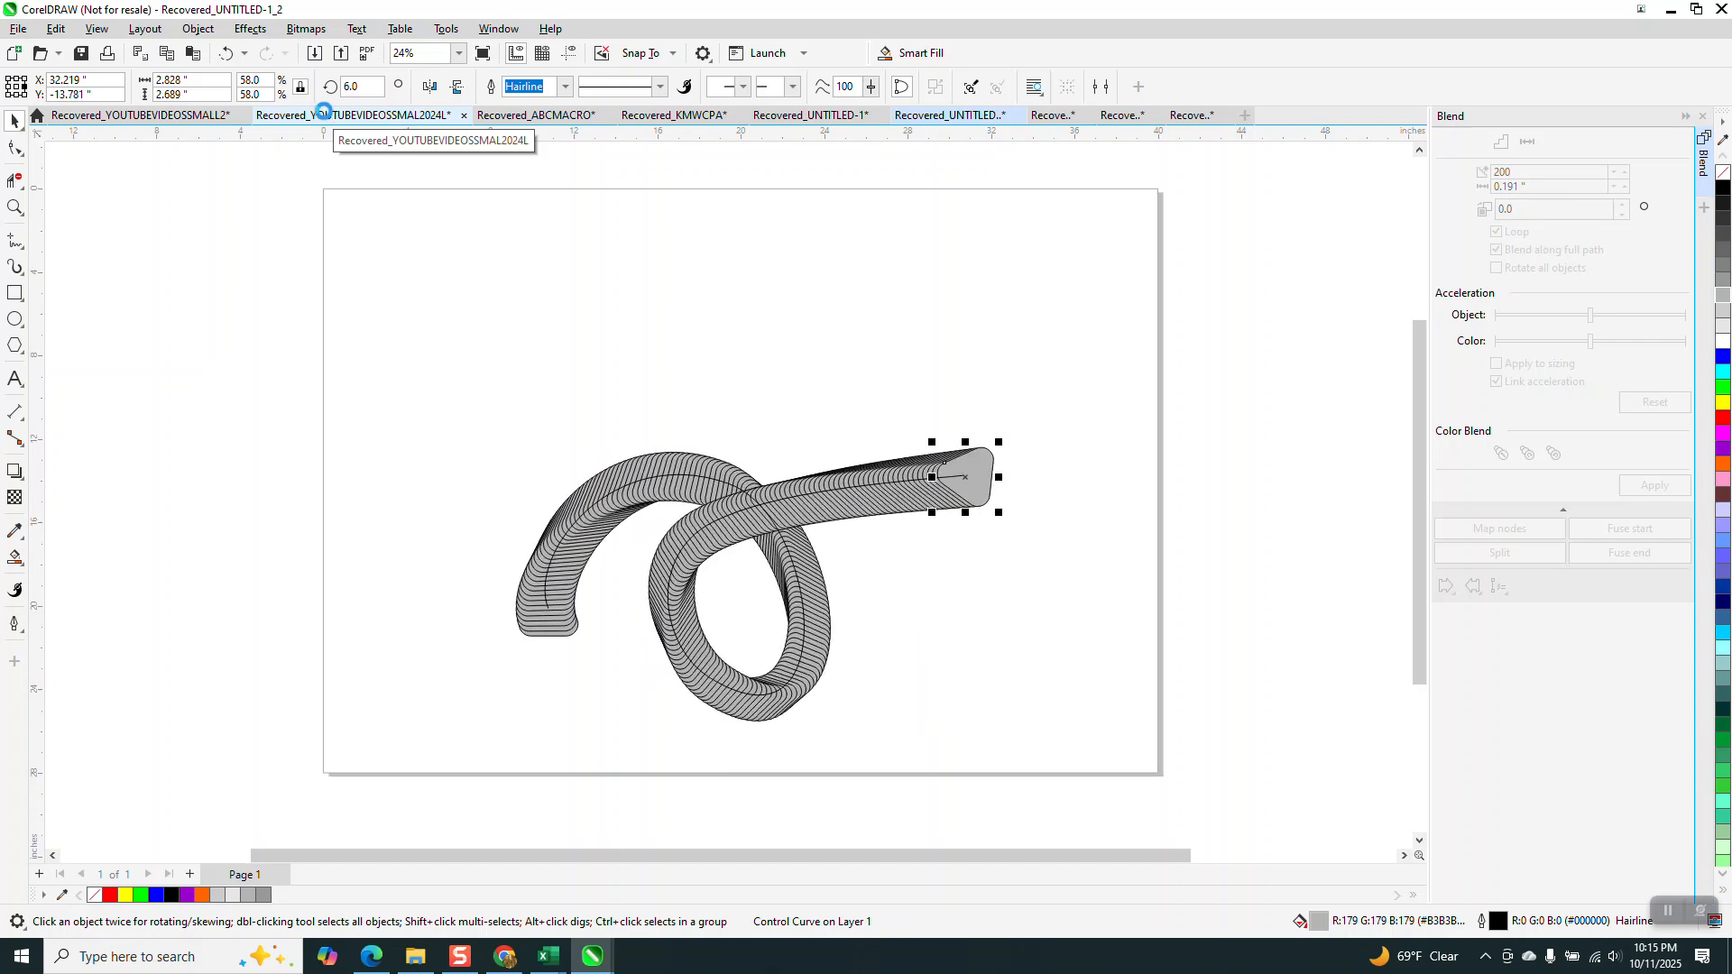
{"action": "key", "text": "ctrl+r"}
{"action": "key", "text": "ctrl+r"}
{"action": "key", "text": "ctrl+r"}
{"action": "key", "text": "ctrl+r"}
{"action": "key", "text": "ctrl+r"}
{"action": "key", "text": "ctrl+r"}
{"action": "key", "text": "ctrl+r"}
{"action": "key", "text": "ctrl+r"}
{"action": "key", "text": "ctrl+r"}
{"action": "key", "text": "ctrl+r"}
{"action": "key", "text": "ctrl+r"}
{"action": "key", "text": "ctrl+r"}
{"action": "key", "text": "ctrl+r"}
{"action": "key", "text": "ctrl+r"}
{"action": "key", "text": "ctrl+r"}
{"action": "key", "text": "ctrl+r"}
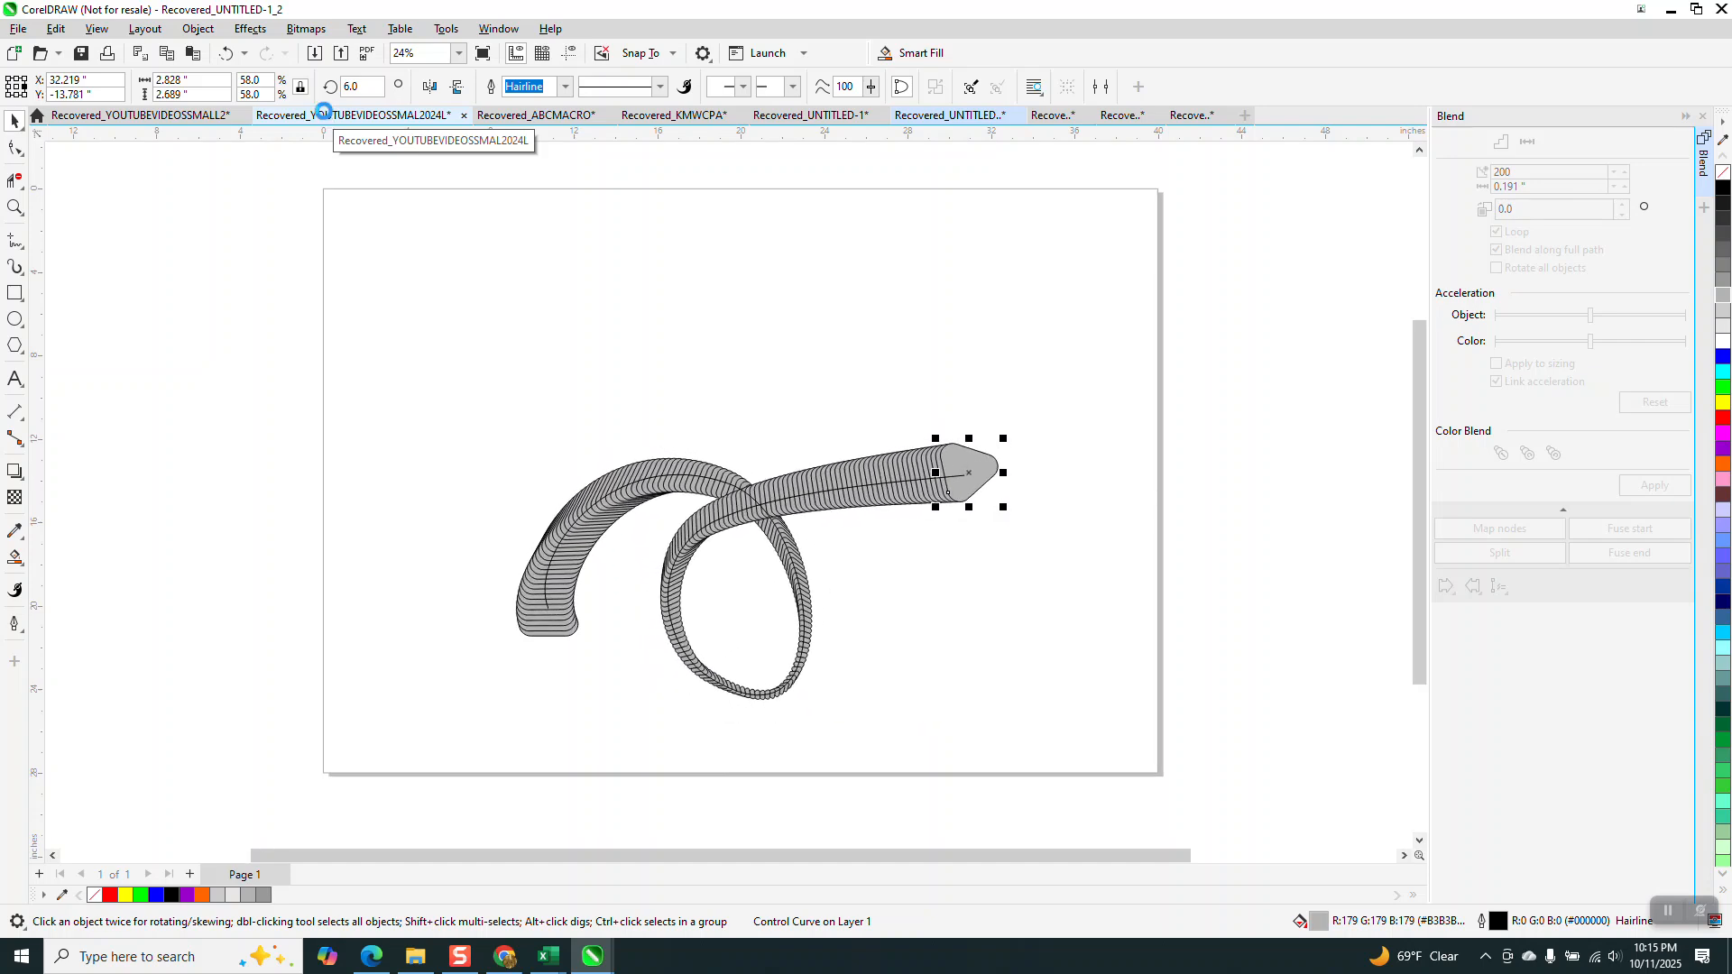
{"action": "key", "text": "ctrl+r"}
{"action": "key", "text": "ctrl+r"}
{"action": "key", "text": "ctrl+r"}
{"action": "key", "text": "ctrl+r"}
{"action": "key", "text": "ctrl+r"}
{"action": "key", "text": "ctrl+r"}
{"action": "key", "text": "ctrl+r"}
{"action": "key", "text": "ctrl+r"}
{"action": "key", "text": "ctrl+r"}
{"action": "key", "text": "ctrl+r"}
{"action": "key", "text": "ctrl+r"}
{"action": "key", "text": "ctrl+r"}
{"action": "key", "text": "ctrl+r"}
{"action": "key", "text": "ctrl+r"}
{"action": "key", "text": "ctrl+r"}
{"action": "key", "text": "ctrl+r"}
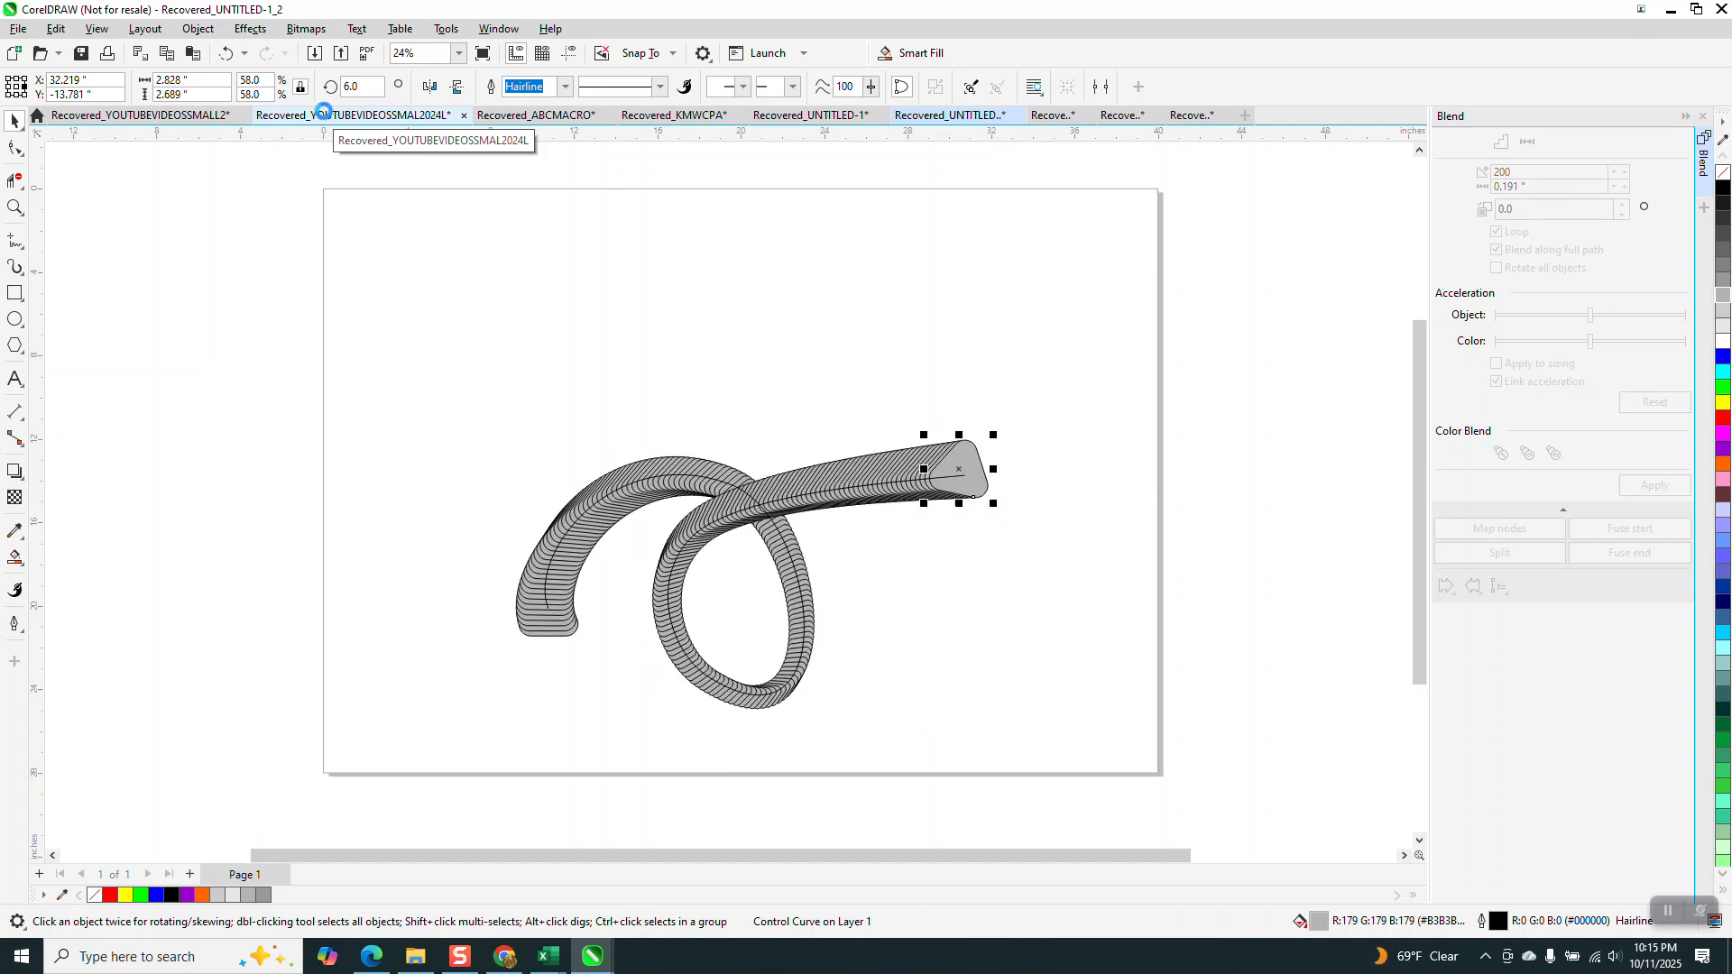
{"action": "key", "text": "ctrl+r"}
{"action": "key", "text": "ctrl+r"}
{"action": "key", "text": "ctrl+r"}
{"action": "key", "text": "ctrl+r"}
{"action": "key", "text": "ctrl+r"}
{"action": "key", "text": "ctrl+r"}
{"action": "key", "text": "ctrl+r"}
{"action": "key", "text": "ctrl+r"}
{"action": "key", "text": "ctrl+r"}
{"action": "key", "text": "ctrl+r"}
{"action": "key", "text": "ctrl+r"}
{"action": "key", "text": "ctrl+r"}
{"action": "key", "text": "ctrl+r"}
{"action": "key", "text": "ctrl+r"}
{"action": "key", "text": "ctrl+r"}
{"action": "key", "text": "ctrl+r"}
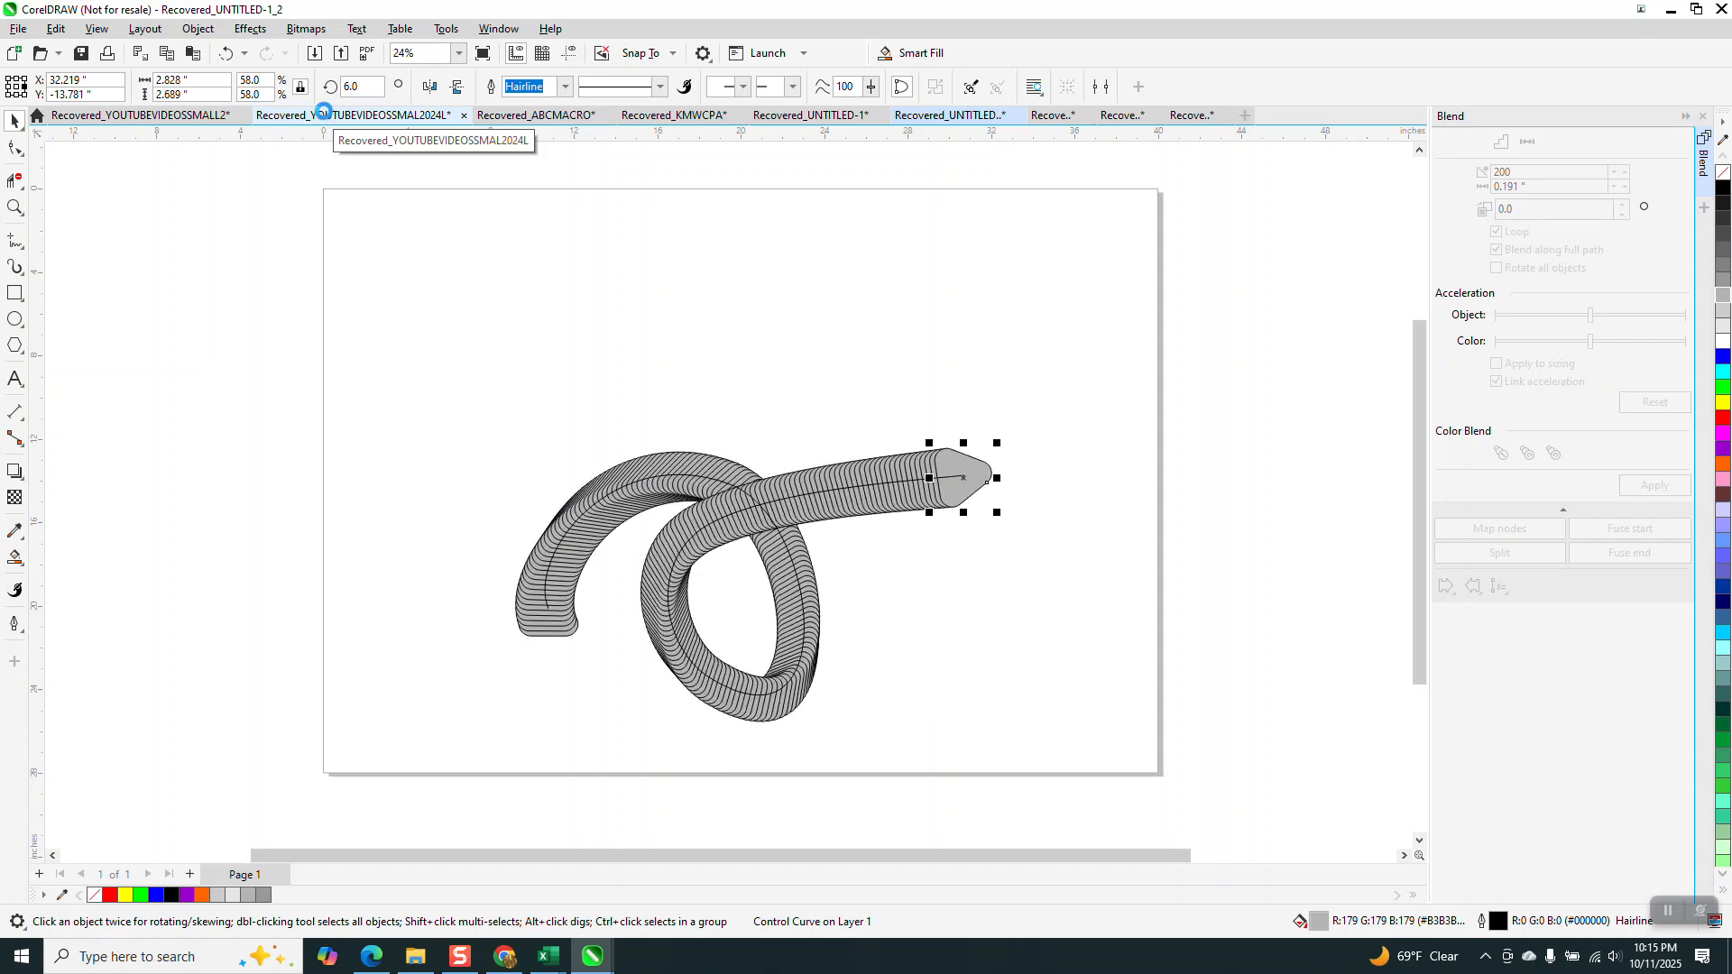
{"action": "key", "text": "ctrl+r"}
{"action": "key", "text": "ctrl+r"}
{"action": "key", "text": "ctrl+r"}
{"action": "key", "text": "ctrl+r"}
{"action": "key", "text": "ctrl+r"}
{"action": "key", "text": "ctrl+r"}
{"action": "key", "text": "ctrl+r"}
{"action": "key", "text": "ctrl+r"}
{"action": "key", "text": "ctrl+r"}
{"action": "key", "text": "ctrl+r"}
{"action": "key", "text": "ctrl+r"}
{"action": "key", "text": "ctrl+r"}
{"action": "key", "text": "ctrl+r"}
{"action": "key", "text": "ctrl+r"}
{"action": "key", "text": "ctrl+r"}
{"action": "key", "text": "ctrl+r"}
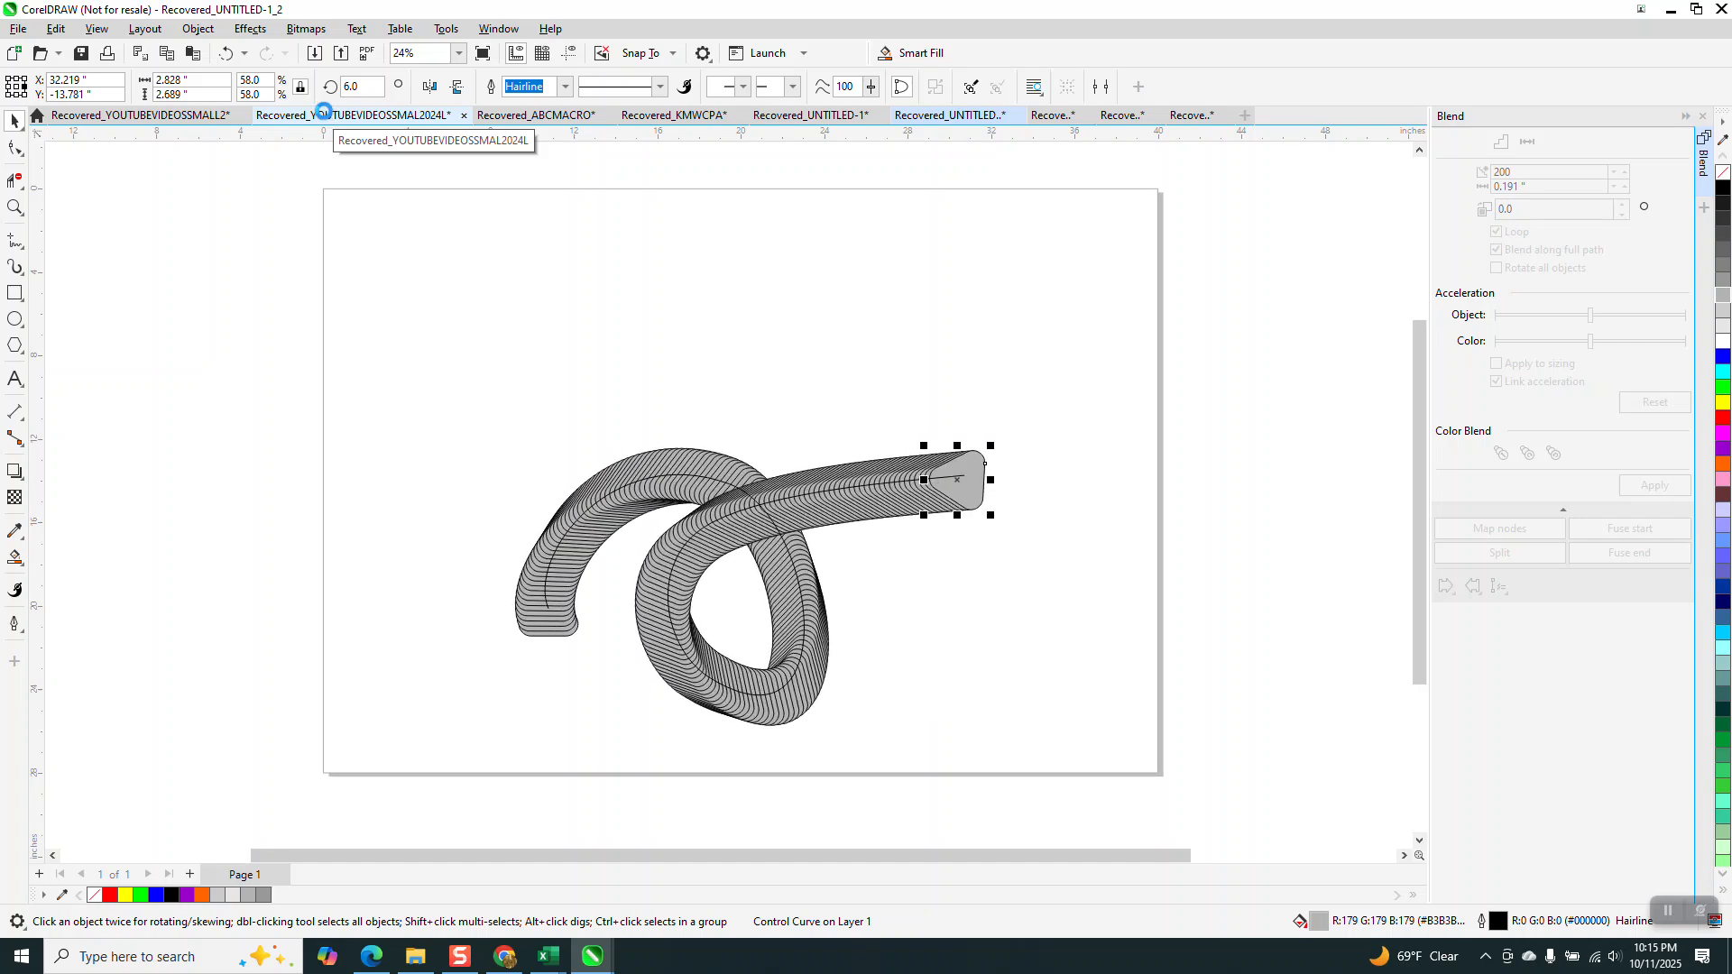
{"action": "key", "text": "ctrl+r"}
{"action": "key", "text": "ctrl+r"}
{"action": "key", "text": "ctrl+r"}
{"action": "key", "text": "ctrl+r"}
{"action": "key", "text": "ctrl+r"}
{"action": "key", "text": "ctrl+r"}
{"action": "key", "text": "ctrl+r"}
{"action": "key", "text": "ctrl+r"}
{"action": "key", "text": "ctrl+r"}
{"action": "key", "text": "ctrl+r"}
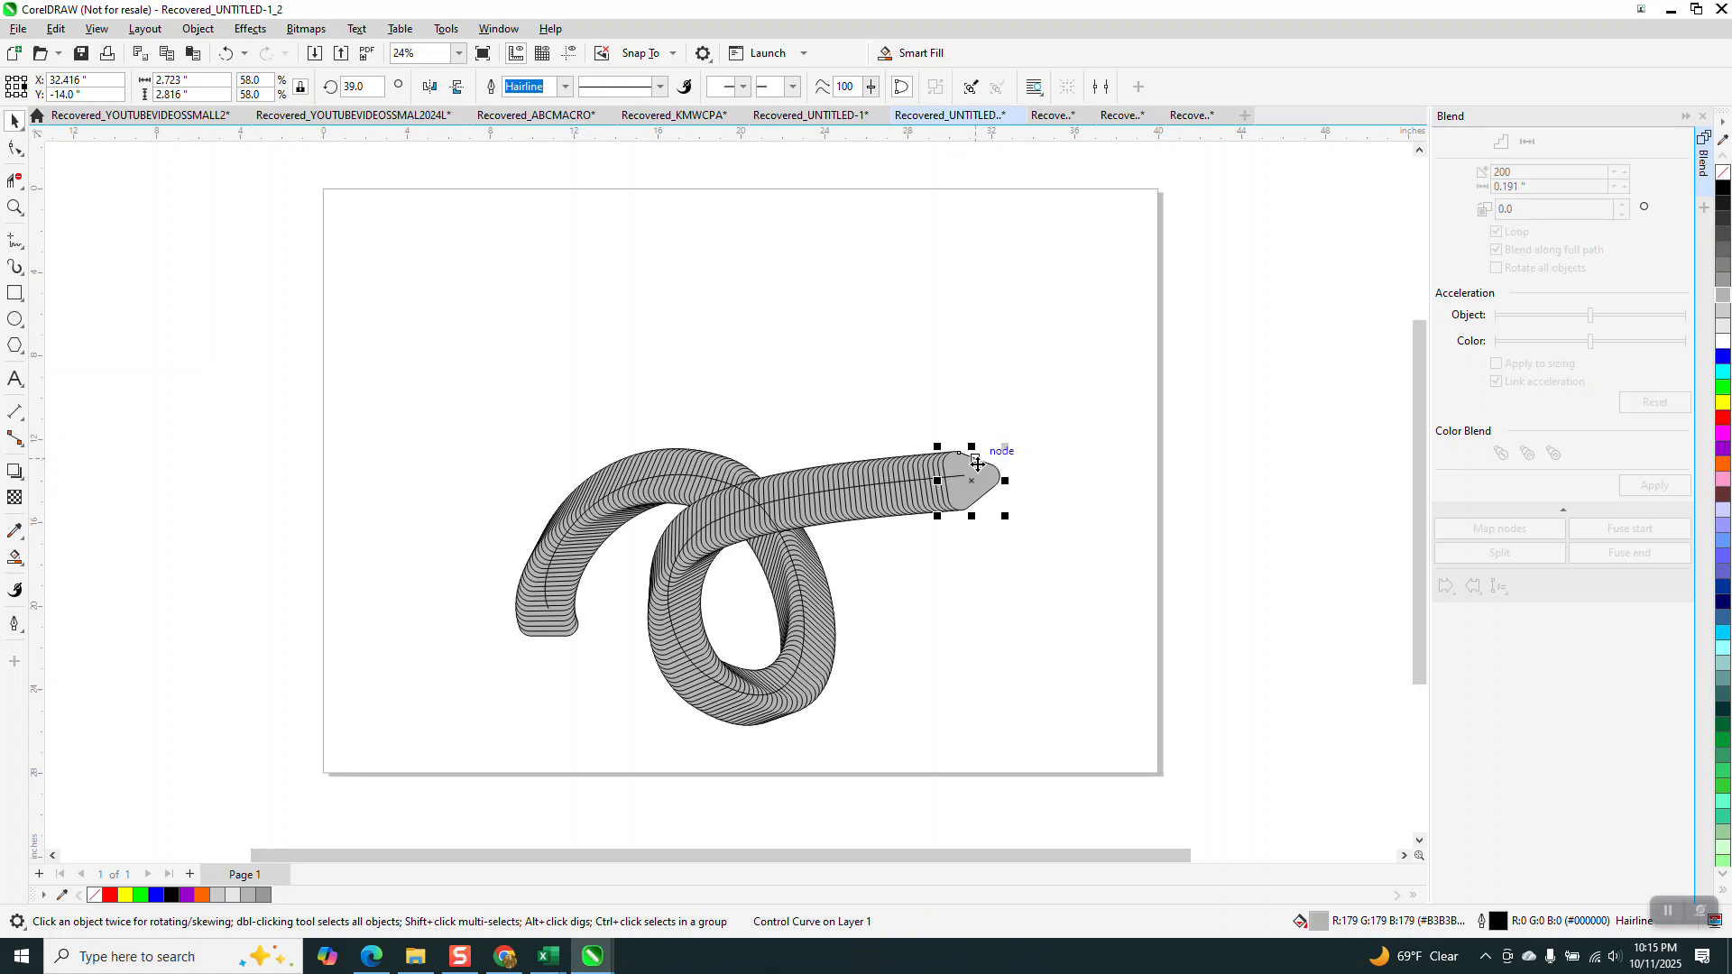
Reshape the blend path by raising both end nodes and the upper arc's node, lowering the loop's bottom node and bending the right segment.
{"action": "left_click", "coordinate": [1011, 436]}
{"action": "left_click", "coordinate": [986, 480]}
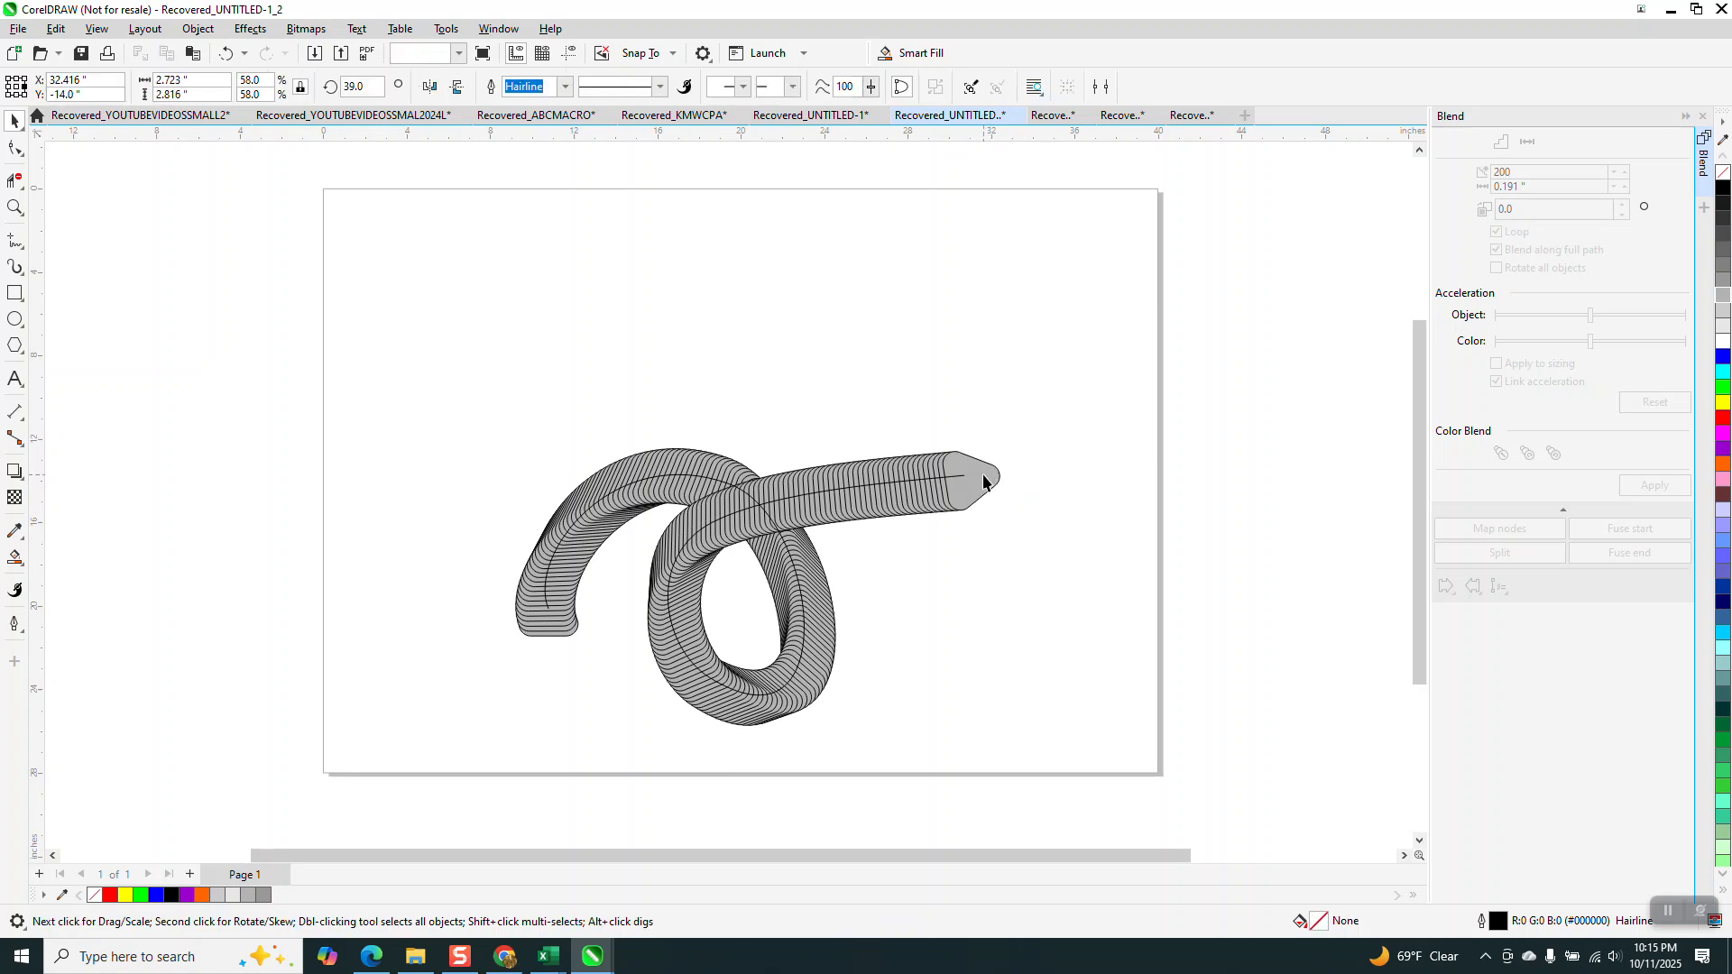
{"action": "left_click", "coordinate": [984, 475]}
{"action": "mouse_move", "coordinate": [1006, 446]}
{"action": "left_mouse_down"}
{"action": "mouse_move", "coordinate": [1029, 416]}
{"action": "mouse_move", "coordinate": [1023, 429]}
{"action": "left_mouse_up"}
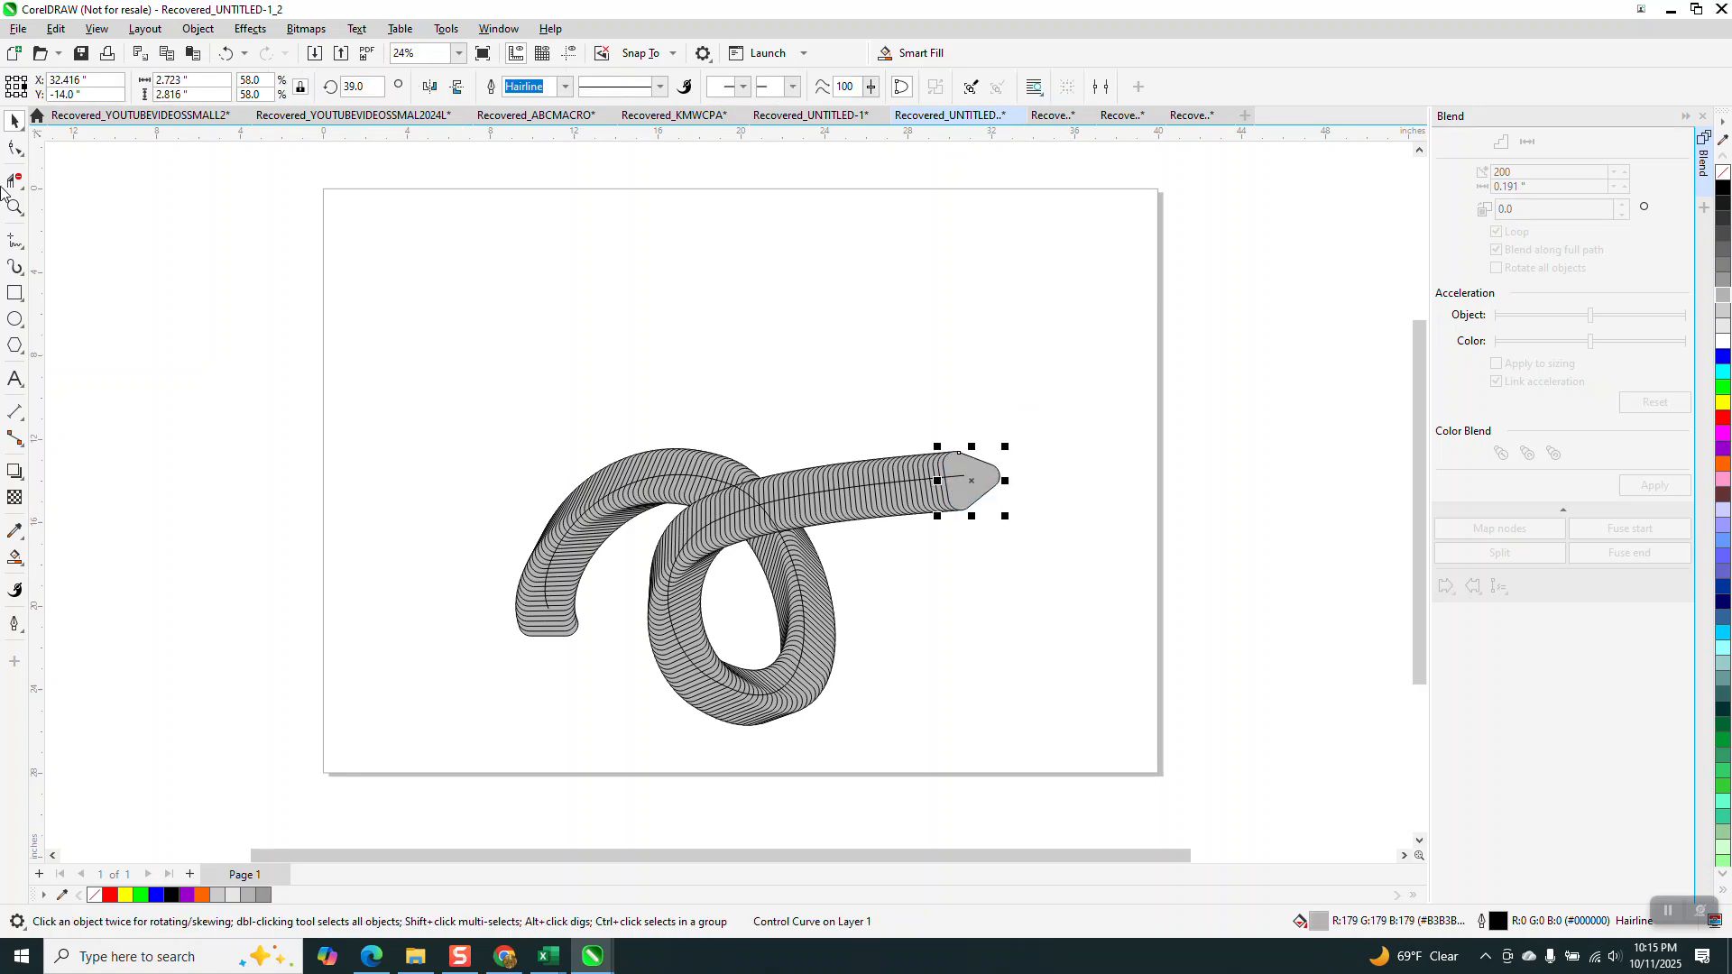
{"action": "left_click", "coordinate": [15, 148]}
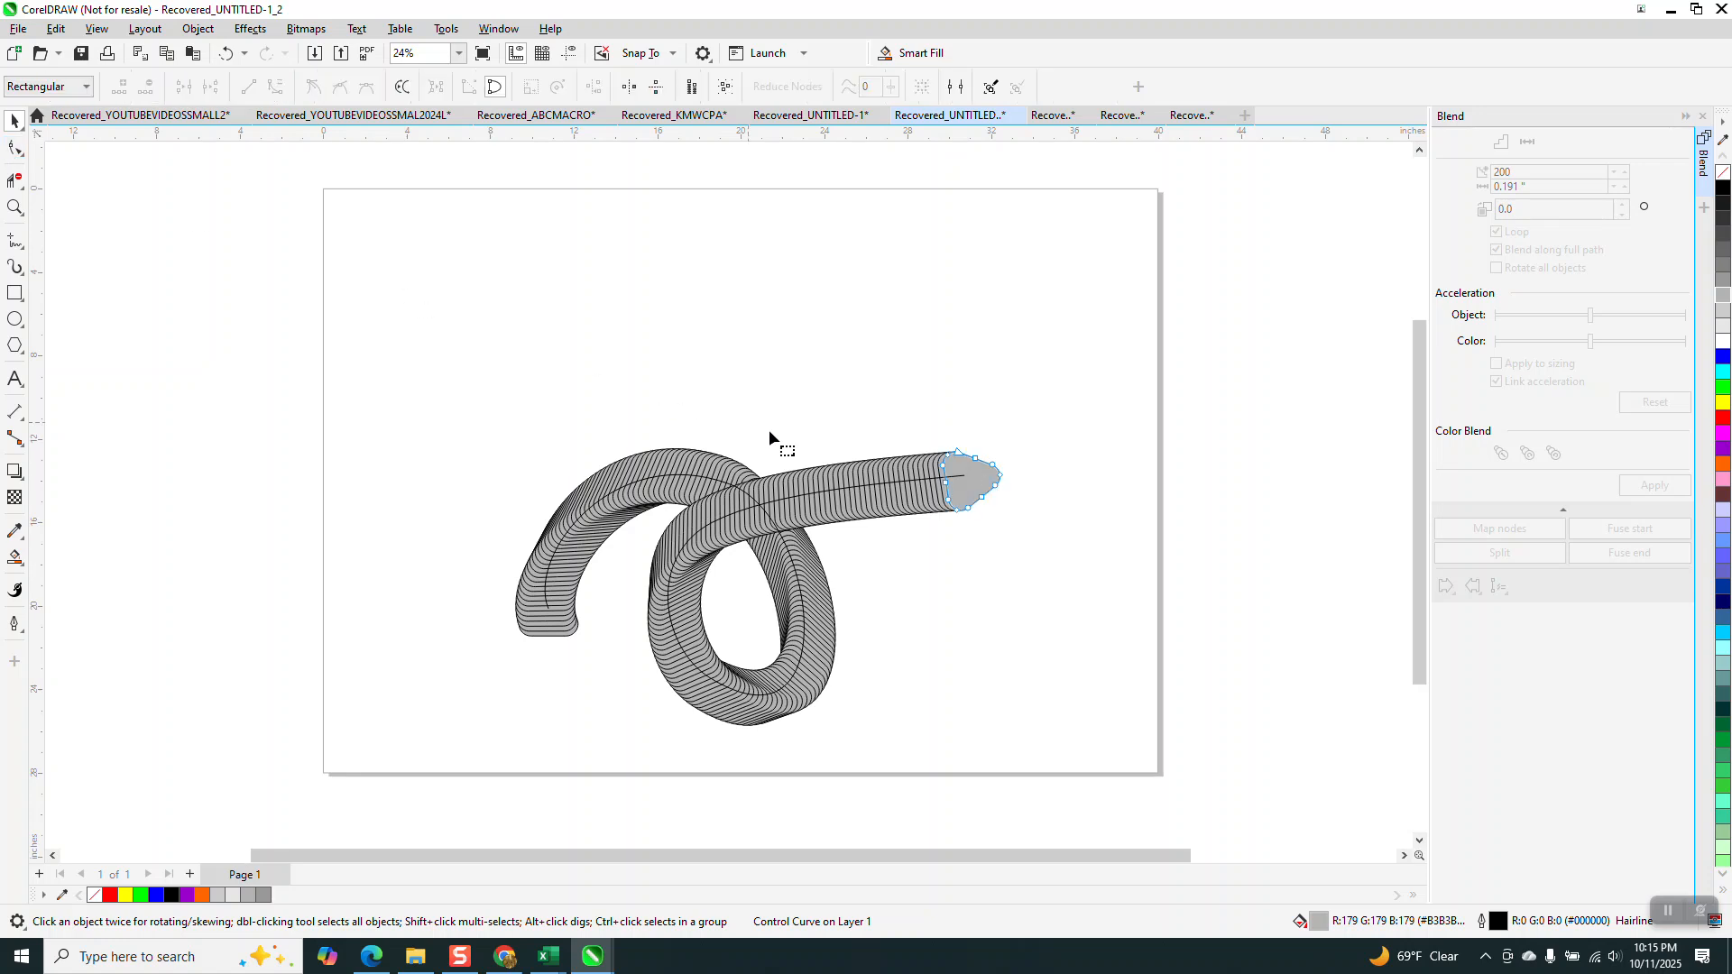
{"action": "left_click", "coordinate": [962, 476]}
{"action": "left_click_drag", "start_coordinate": [963, 476], "coordinate": [1018, 369]}
{"action": "left_click_drag", "start_coordinate": [778, 497], "coordinate": [844, 538]}
{"action": "left_click_drag", "start_coordinate": [708, 683], "coordinate": [707, 713]}
{"action": "left_click_drag", "start_coordinate": [549, 610], "coordinate": [547, 538]}
{"action": "left_click_drag", "start_coordinate": [728, 488], "coordinate": [761, 452]}
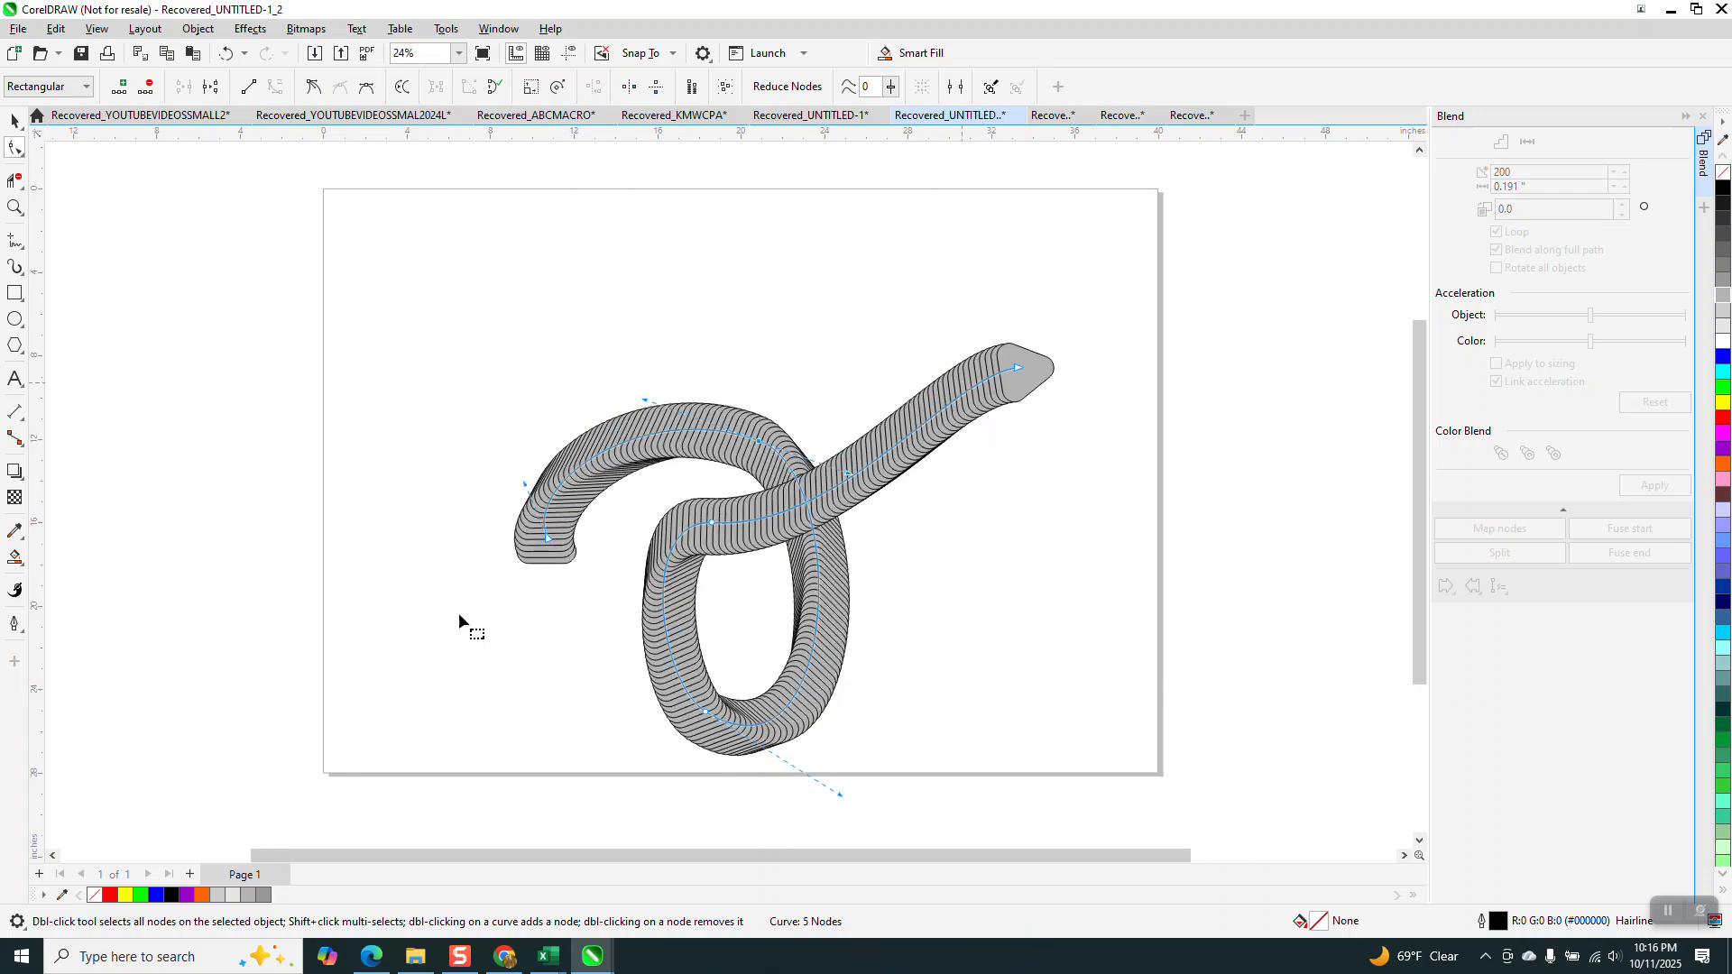
Rotate the triangle at the left end of the path blend to 5 degrees.
{"action": "left_click", "coordinate": [559, 561]}
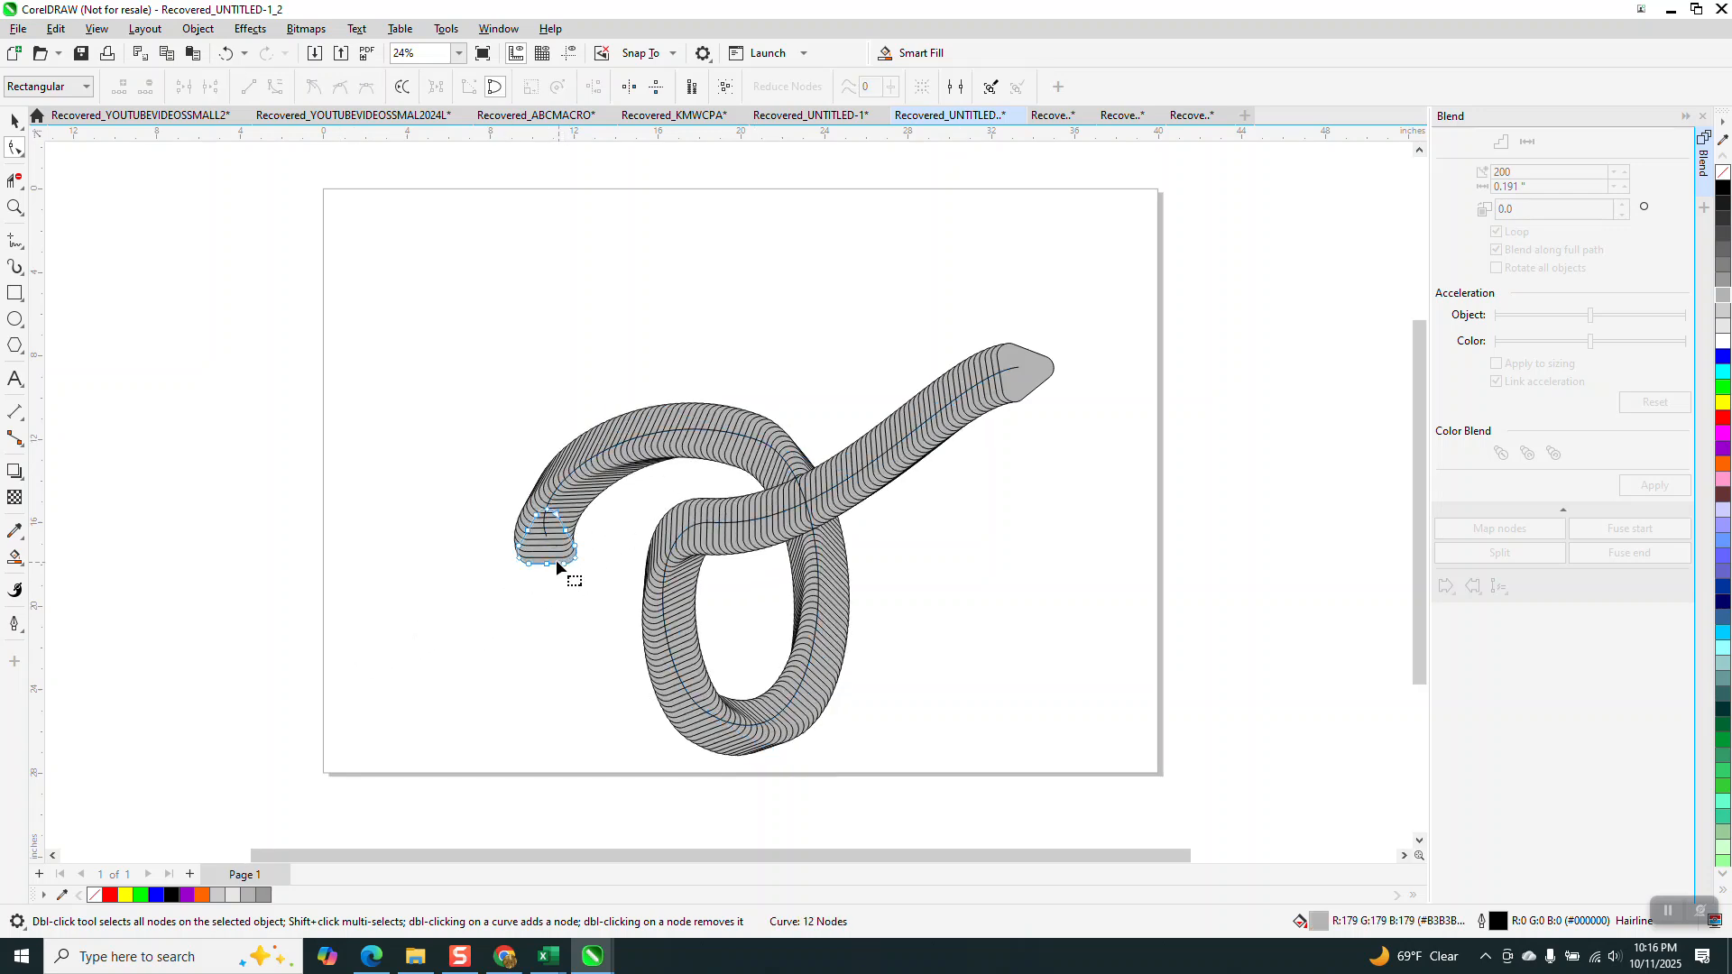
{"action": "left_click", "coordinate": [14, 120]}
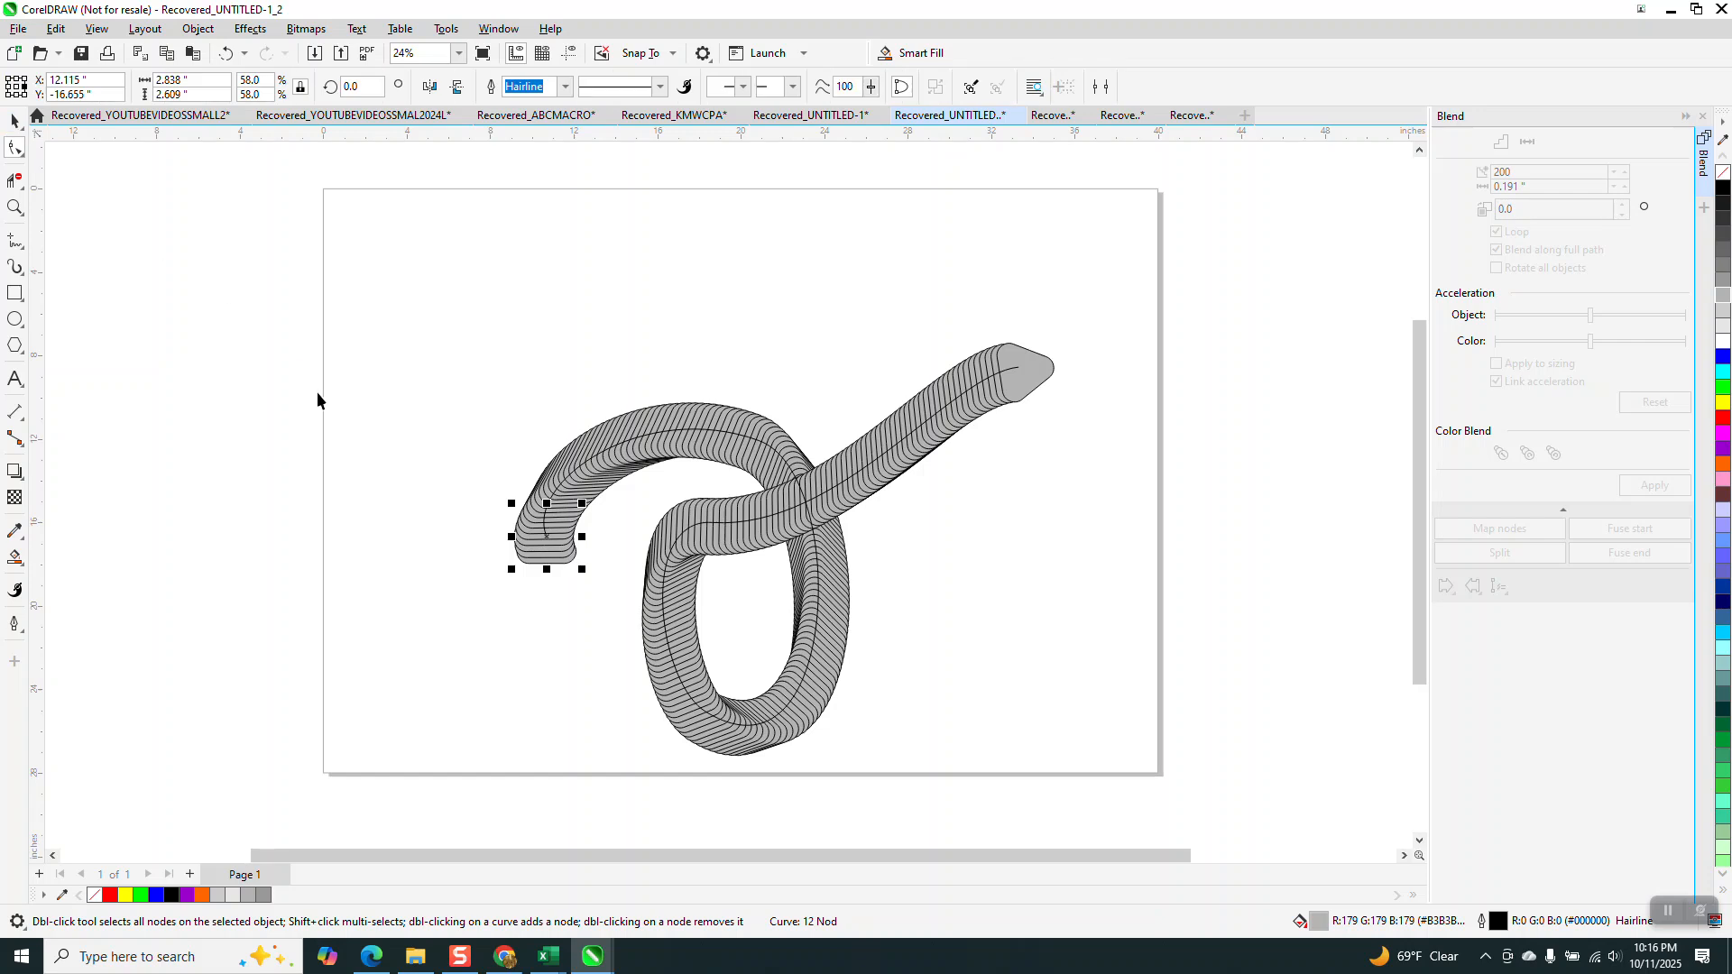
{"action": "left_click", "coordinate": [356, 85]}
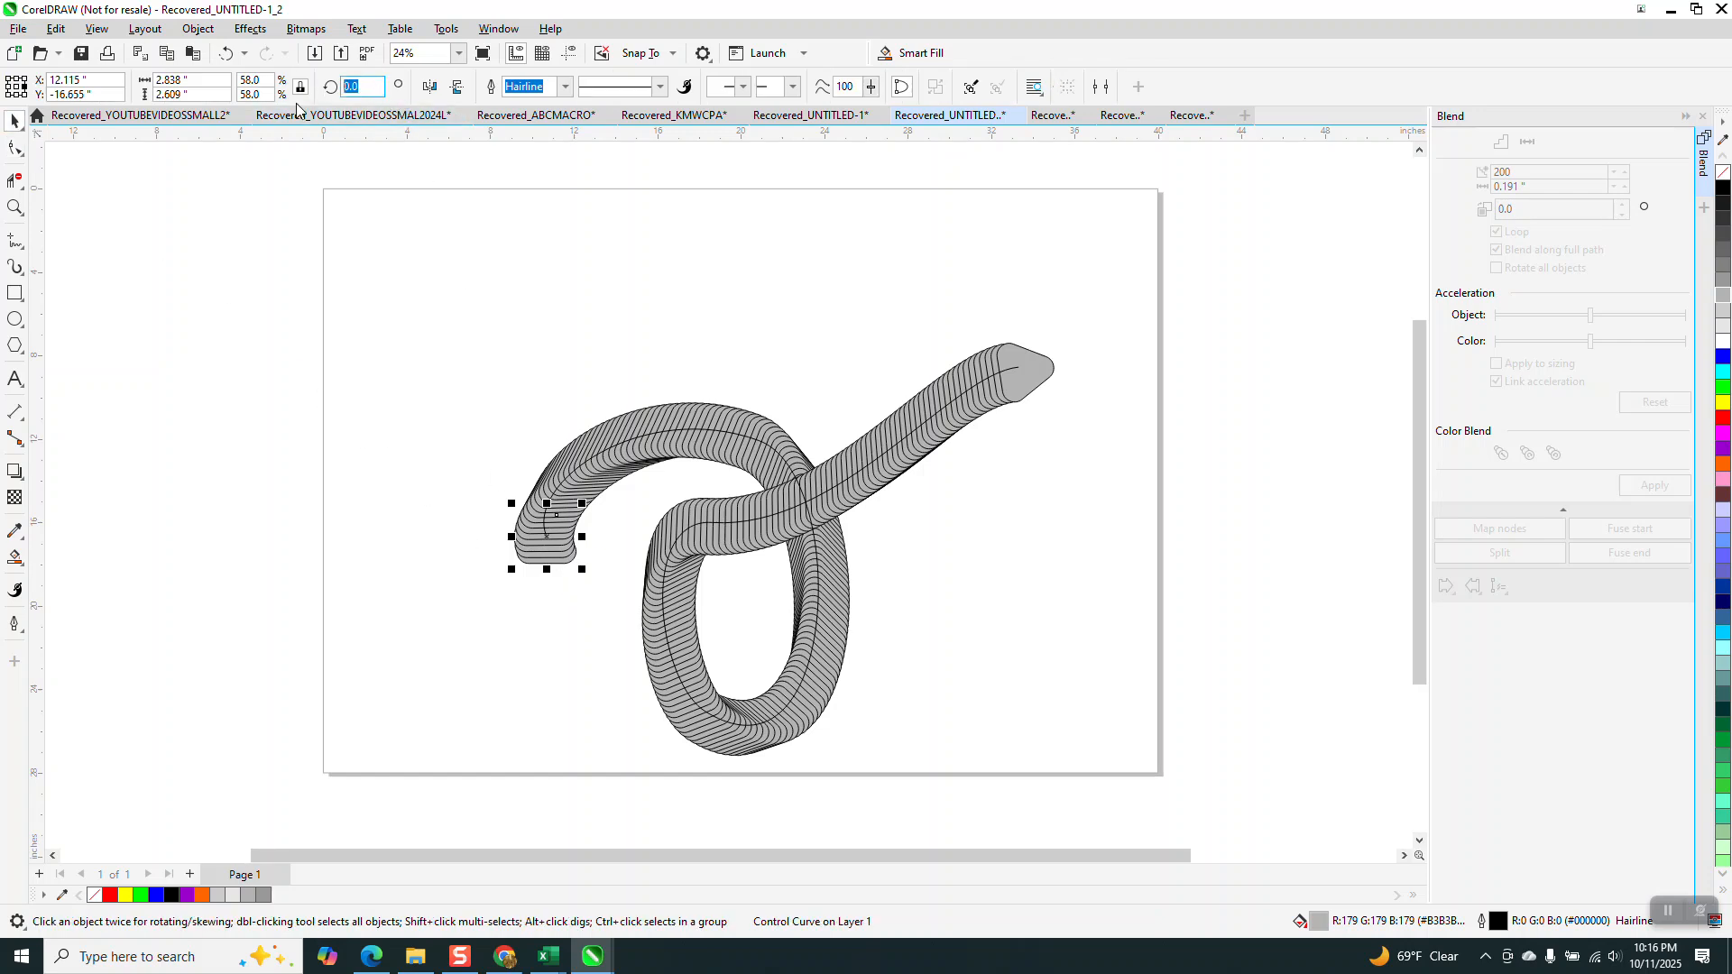
{"action": "type", "text": "5"}
{"action": "key", "text": "Return"}
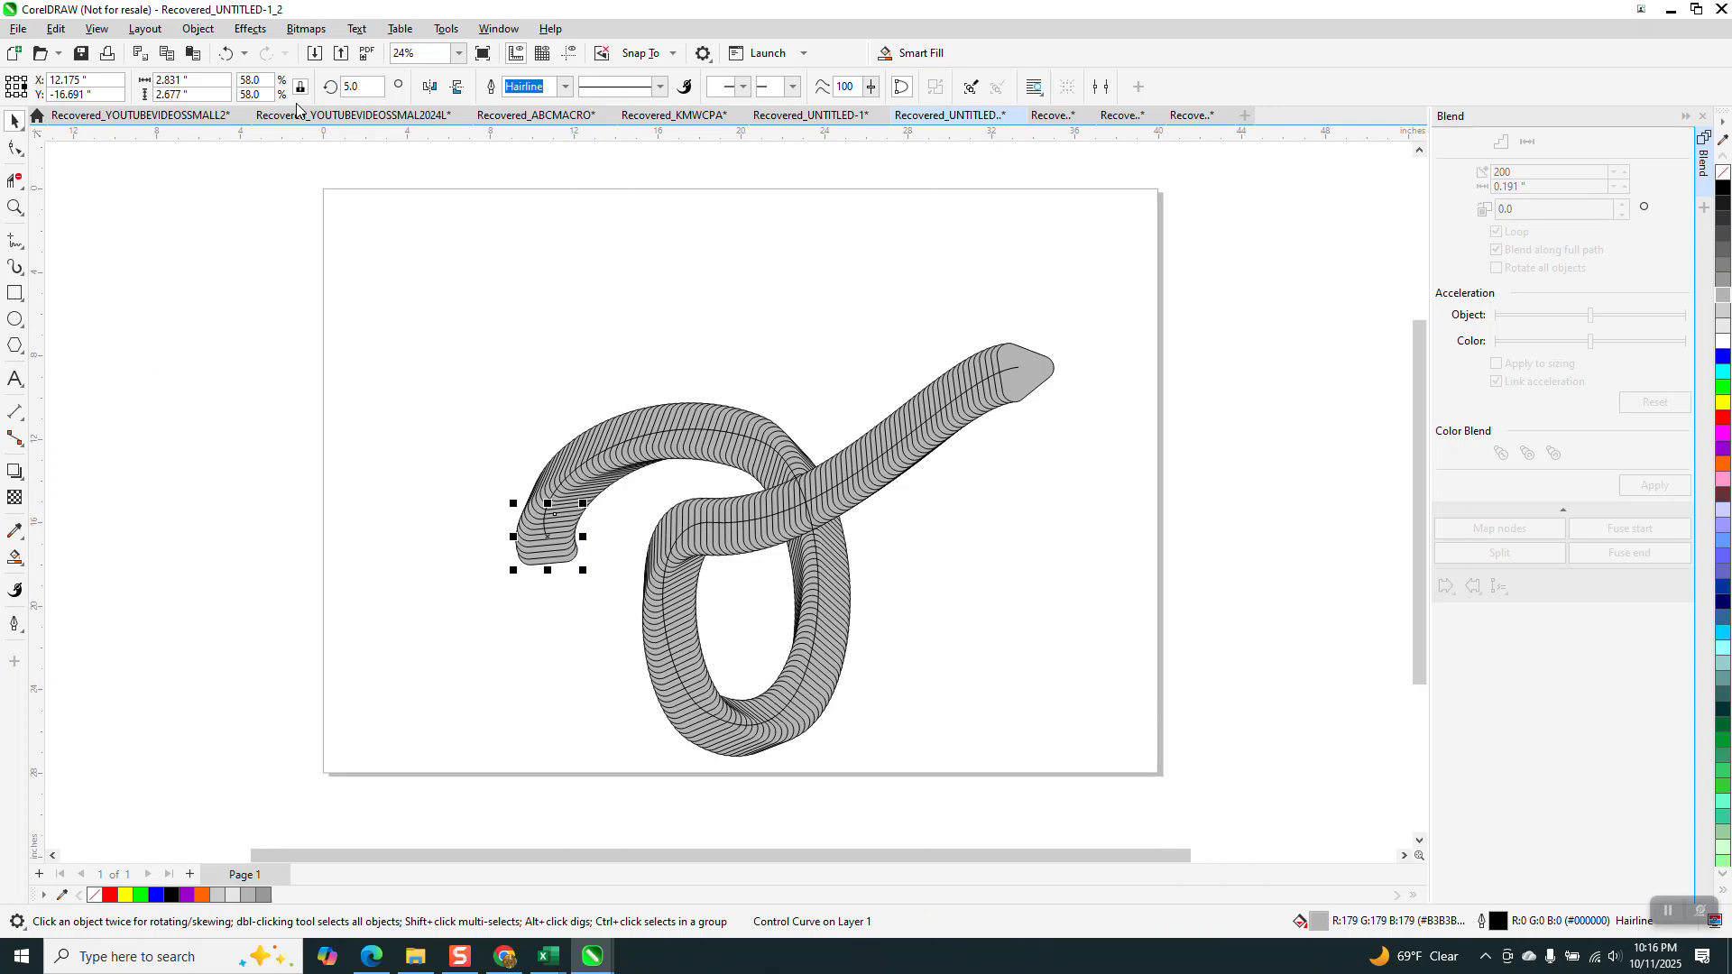
Repeat the 5-degree rotation on the left end triangle until its angle is 355 degrees, twisting the blend along the loop.
{"action": "key", "text": "ctrl+r"}
{"action": "key", "text": "ctrl+r"}
{"action": "key", "text": "ctrl+r"}
{"action": "key", "text": "ctrl+r"}
{"action": "key", "text": "ctrl+r"}
{"action": "key", "text": "ctrl+r"}
{"action": "key", "text": "ctrl+r"}
{"action": "key", "text": "ctrl+r"}
{"action": "key", "text": "ctrl+r"}
{"action": "key", "text": "ctrl+r"}
{"action": "key", "text": "ctrl+r"}
{"action": "key", "text": "ctrl+r"}
{"action": "key", "text": "ctrl+r"}
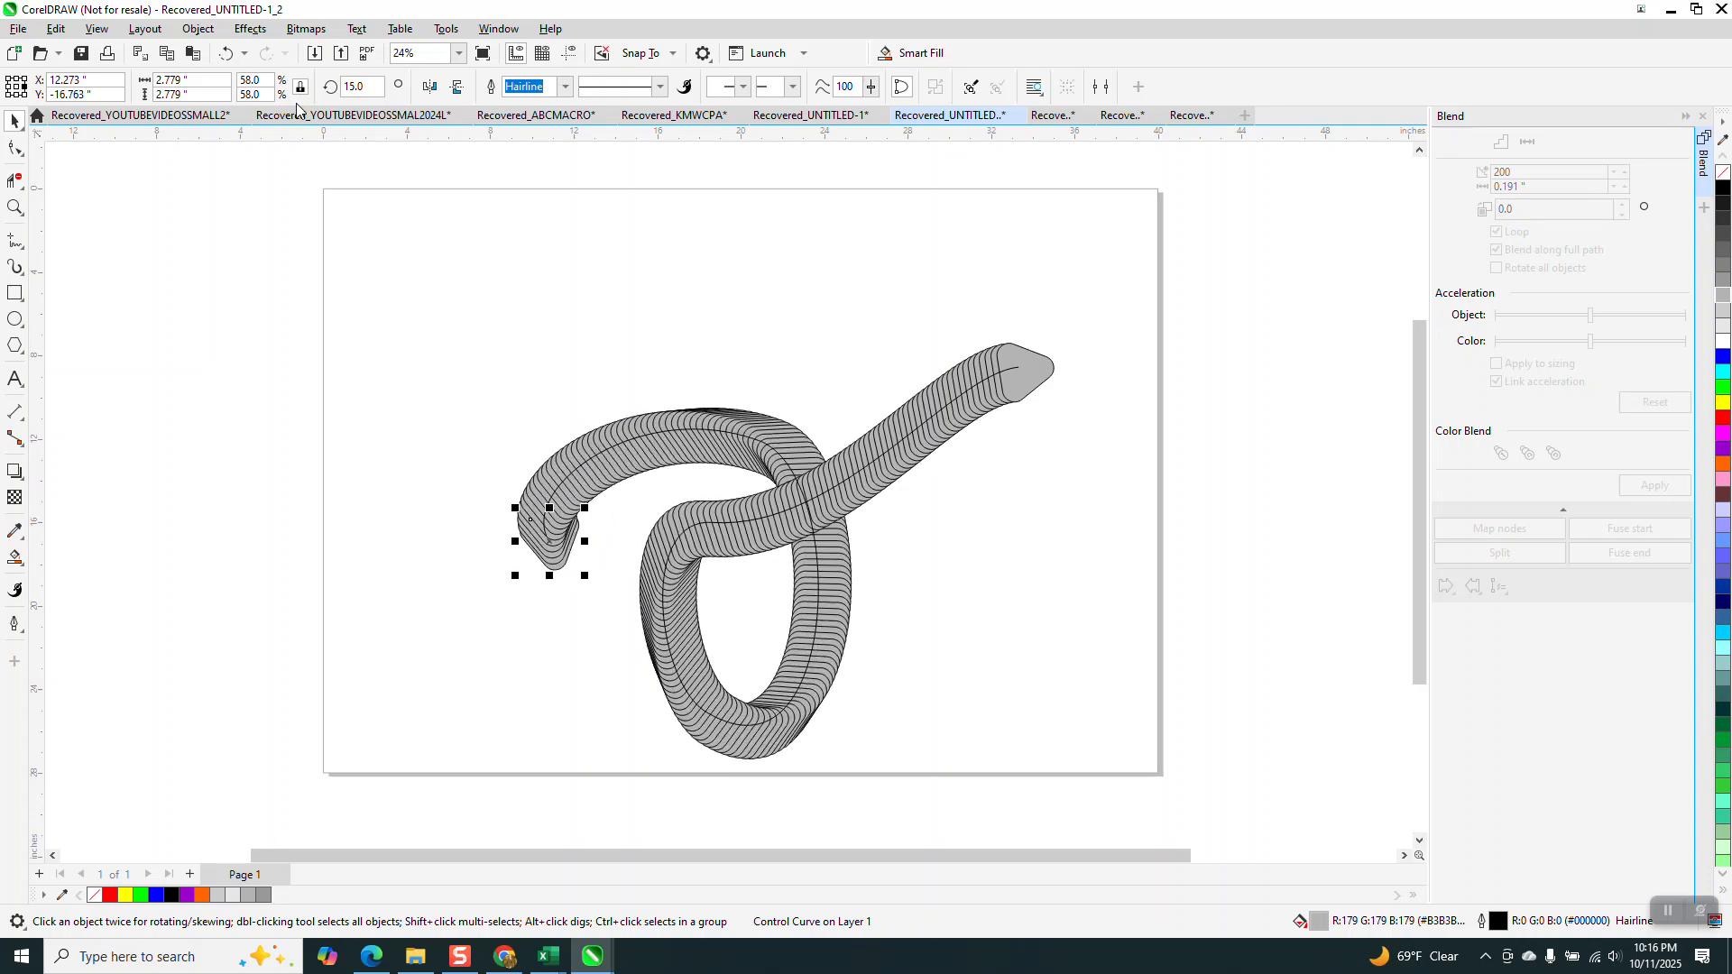
{"action": "key", "text": "ctrl+r"}
{"action": "key", "text": "ctrl+r"}
{"action": "key", "text": "ctrl+r"}
{"action": "key", "text": "ctrl+r"}
{"action": "key", "text": "ctrl+r"}
{"action": "key", "text": "ctrl+r"}
{"action": "key", "text": "ctrl+r"}
{"action": "key", "text": "ctrl+r"}
{"action": "key", "text": "ctrl+r"}
{"action": "key", "text": "ctrl+r"}
{"action": "key", "text": "ctrl+r"}
{"action": "key", "text": "ctrl+r"}
{"action": "key", "text": "ctrl+r"}
{"action": "key", "text": "ctrl+r"}
{"action": "key", "text": "ctrl+r"}
{"action": "key", "text": "ctrl+r"}
{"action": "key", "text": "ctrl+r"}
{"action": "key", "text": "ctrl+r"}
{"action": "key", "text": "ctrl+r"}
{"action": "key", "text": "ctrl+r"}
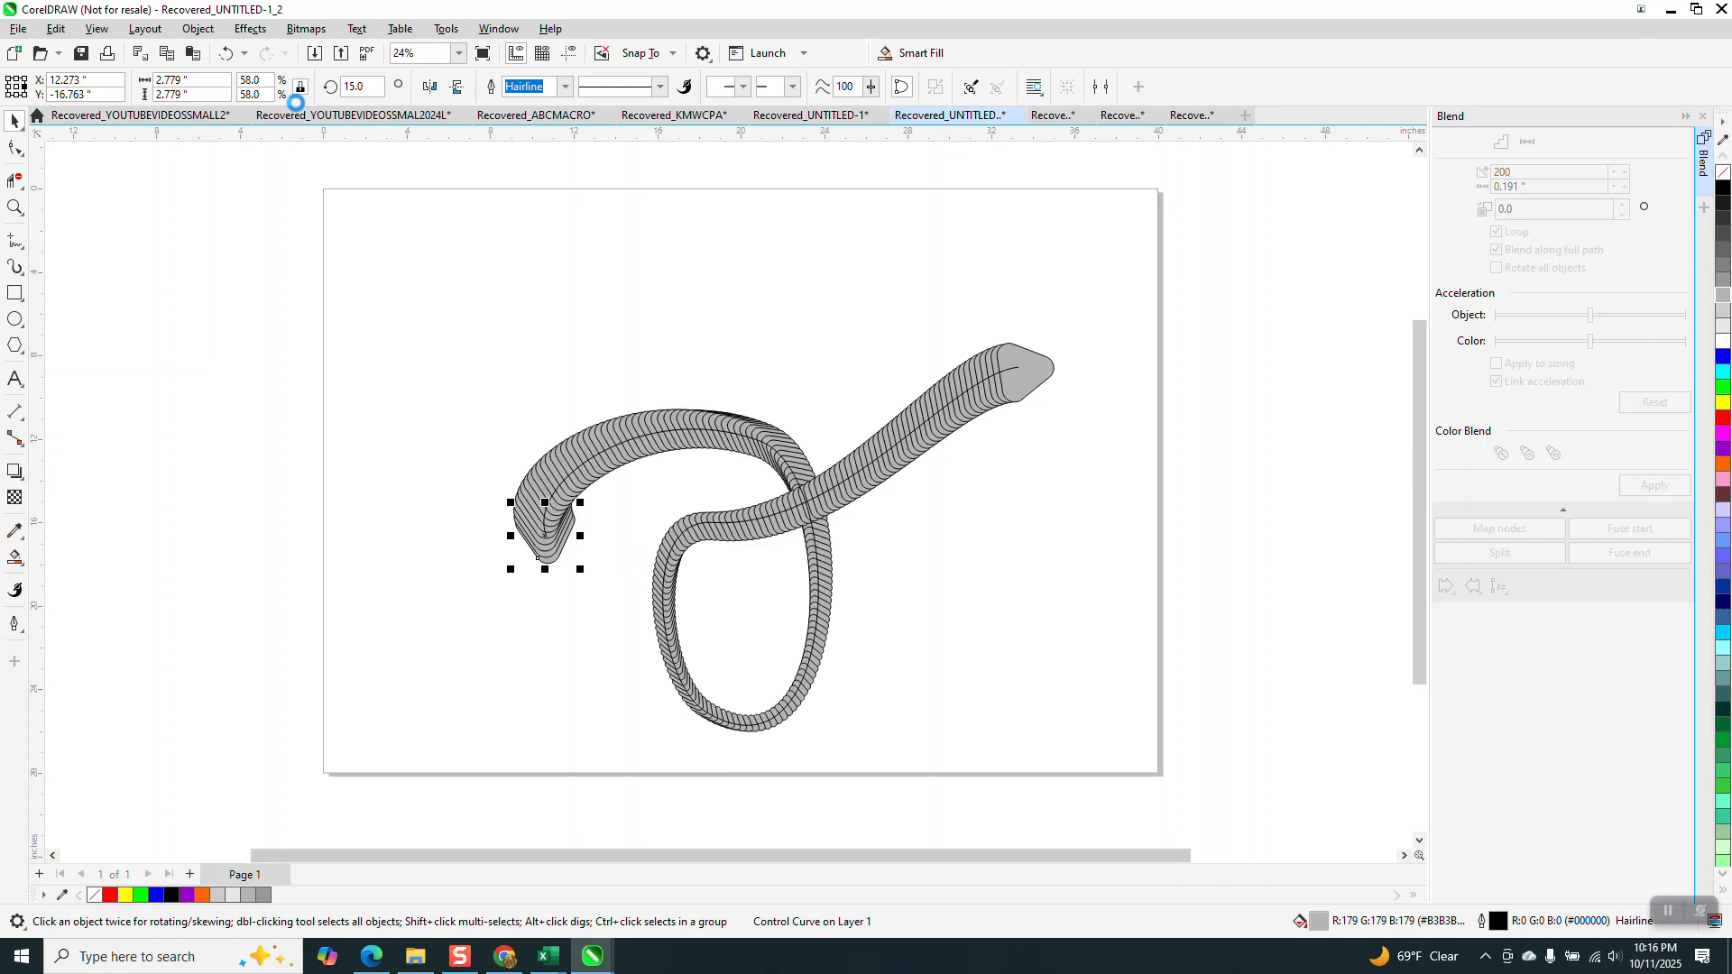
{"action": "key", "text": "ctrl+r"}
{"action": "key", "text": "ctrl+r"}
{"action": "key", "text": "ctrl+r"}
{"action": "key", "text": "ctrl+r"}
{"action": "key", "text": "ctrl+r"}
{"action": "key", "text": "ctrl+r"}
{"action": "key", "text": "ctrl+r"}
{"action": "key", "text": "ctrl+r"}
{"action": "key", "text": "ctrl+r"}
{"action": "key", "text": "ctrl+r"}
{"action": "key", "text": "ctrl+r"}
{"action": "key", "text": "ctrl+r"}
{"action": "key", "text": "ctrl+r"}
{"action": "key", "text": "ctrl+r"}
{"action": "key", "text": "ctrl+r"}
{"action": "key", "text": "ctrl+r"}
{"action": "key", "text": "ctrl+r"}
{"action": "key", "text": "ctrl+r"}
{"action": "key", "text": "ctrl+r"}
{"action": "key", "text": "ctrl+r"}
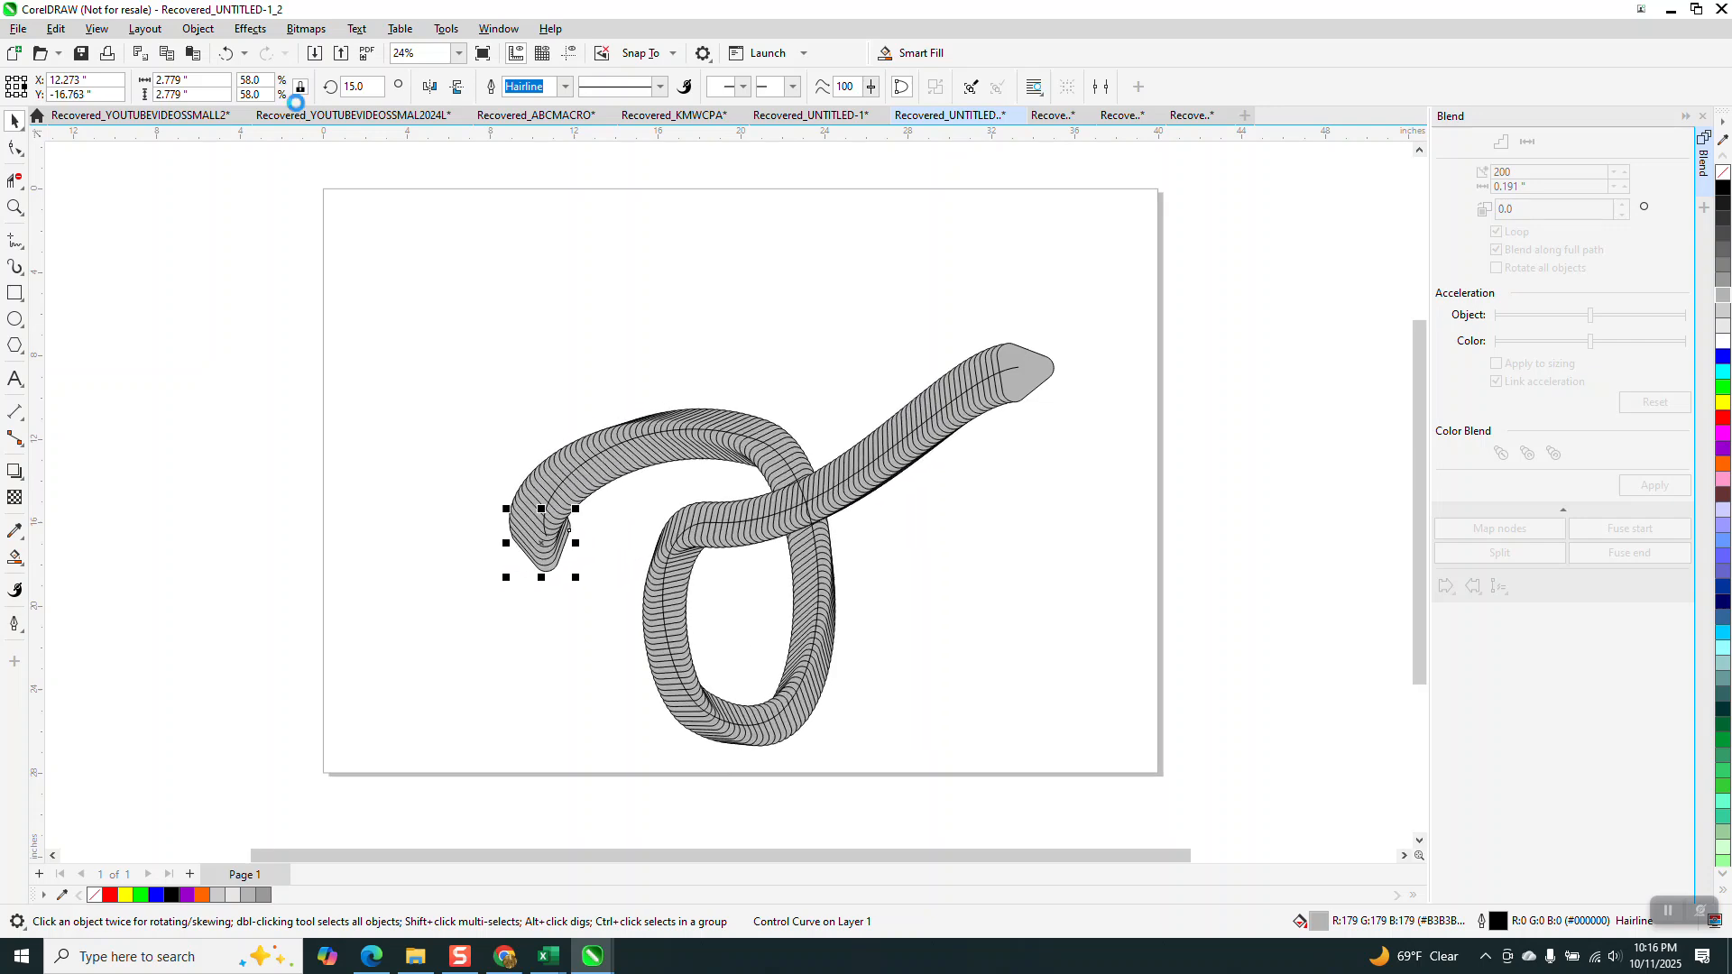
{"action": "key", "text": "ctrl+r"}
{"action": "key", "text": "ctrl+r"}
{"action": "key", "text": "ctrl+r"}
{"action": "key", "text": "ctrl+r"}
{"action": "key", "text": "ctrl+r"}
{"action": "key", "text": "ctrl+r"}
{"action": "key", "text": "ctrl+r"}
{"action": "key", "text": "ctrl+r"}
{"action": "key", "text": "ctrl+r"}
{"action": "key", "text": "ctrl+r"}
{"action": "key", "text": "ctrl+r"}
{"action": "key", "text": "ctrl+r"}
{"action": "key", "text": "ctrl+r"}
{"action": "key", "text": "ctrl+r"}
{"action": "key", "text": "ctrl+r"}
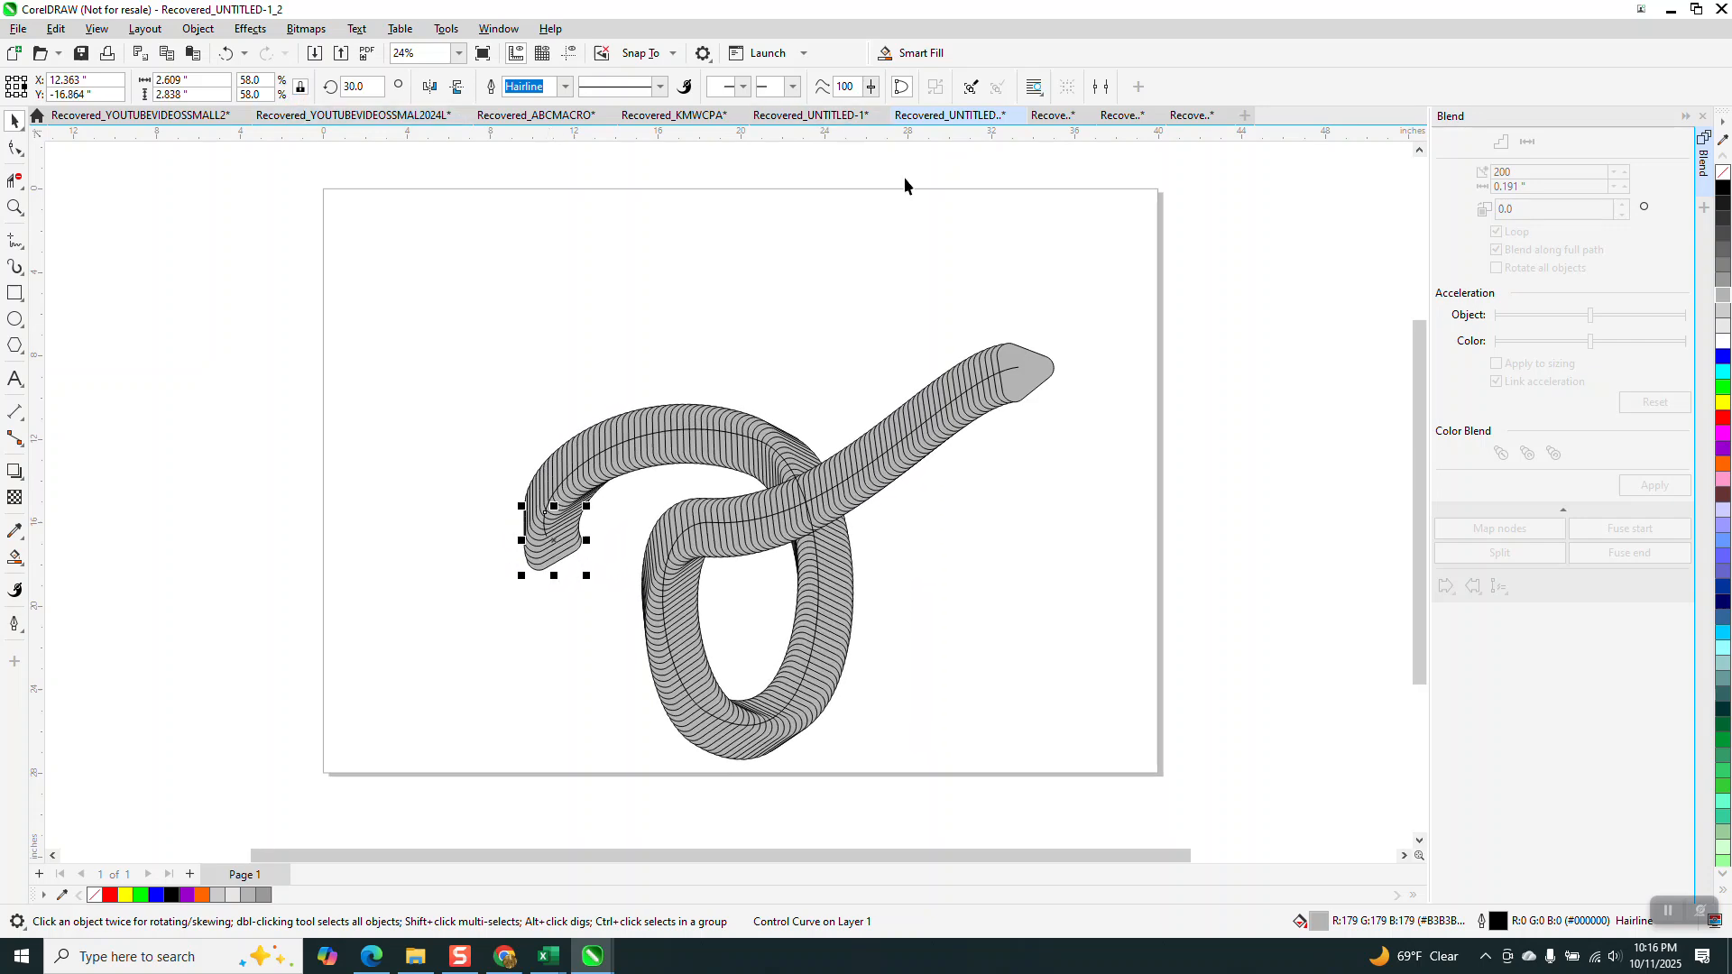
{"action": "key", "text": "ctrl+r"}
{"action": "key", "text": "ctrl+r"}
{"action": "key", "text": "ctrl+r"}
{"action": "key", "text": "ctrl+r"}
{"action": "key", "text": "ctrl+r"}
{"action": "key", "text": "ctrl+r"}
{"action": "key", "text": "ctrl+r"}
{"action": "key", "text": "ctrl+r"}
{"action": "key", "text": "ctrl+r"}
{"action": "key", "text": "ctrl+r"}
{"action": "key", "text": "ctrl+r"}
{"action": "key", "text": "ctrl+r"}
{"action": "key", "text": "ctrl+r"}
{"action": "key", "text": "ctrl+r"}
{"action": "key", "text": "ctrl+r"}
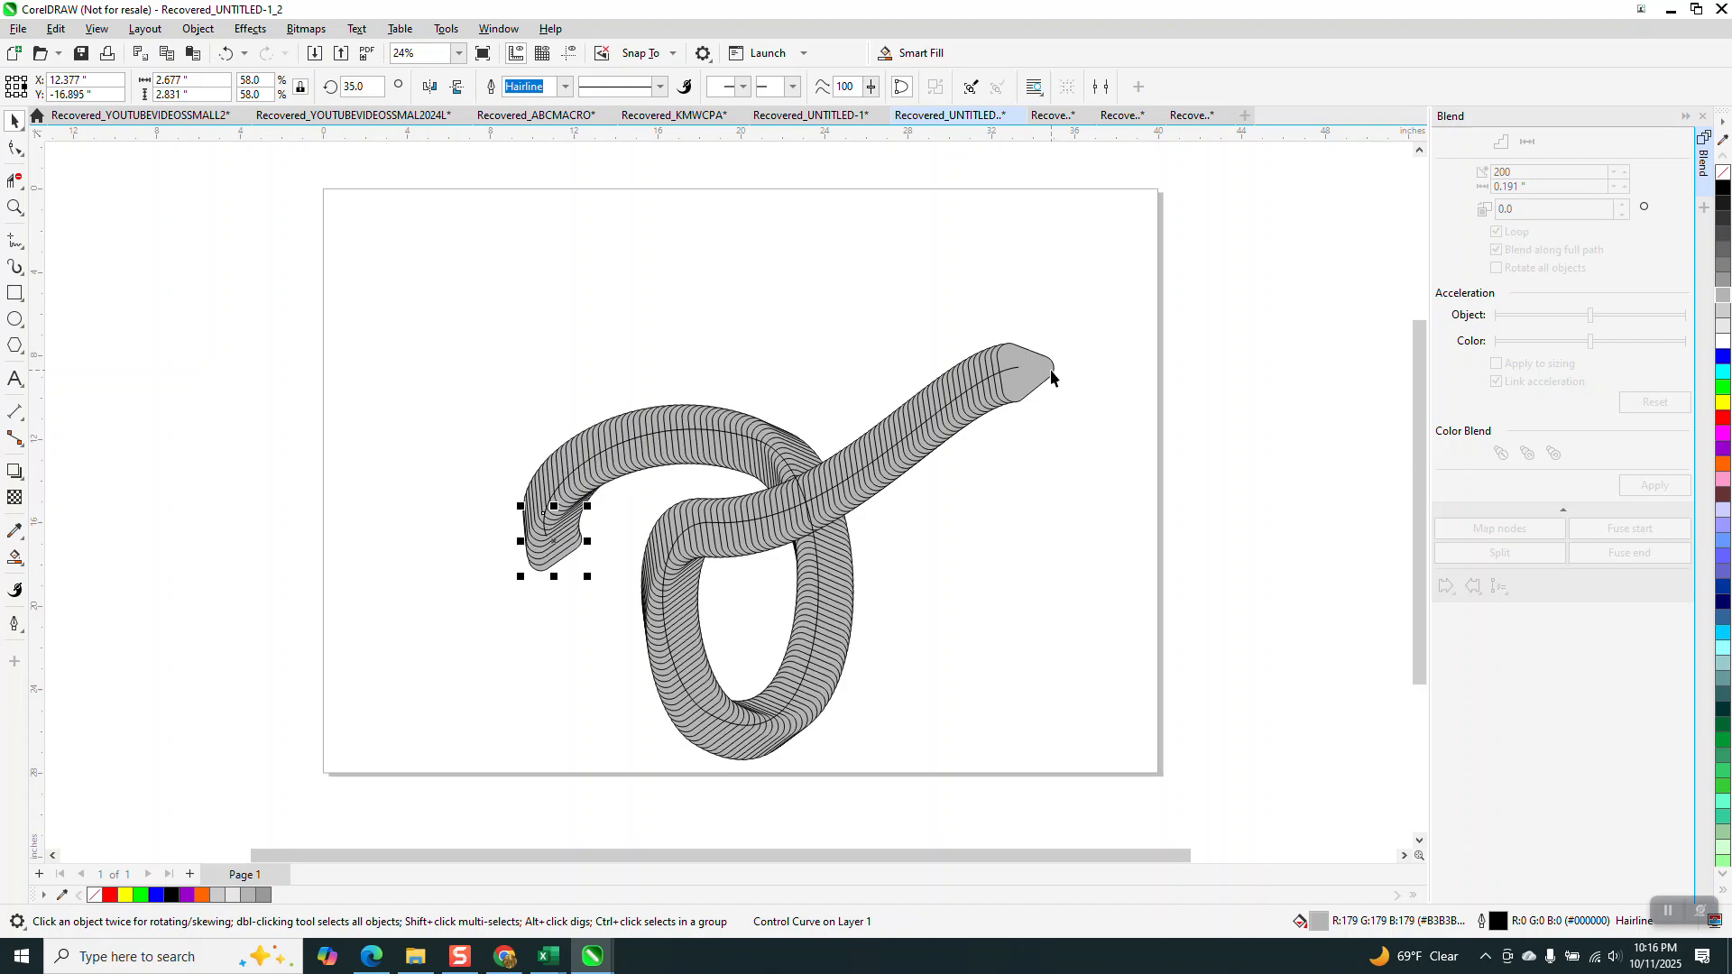
{"action": "key", "text": "ctrl+r"}
{"action": "key", "text": "ctrl+r"}
{"action": "key", "text": "ctrl+r"}
{"action": "key", "text": "ctrl+r"}
{"action": "key", "text": "ctrl+r"}
{"action": "key", "text": "ctrl+r"}
{"action": "key", "text": "ctrl+r"}
{"action": "key", "text": "ctrl+r"}
{"action": "key", "text": "ctrl+r"}
{"action": "key", "text": "ctrl+r"}
{"action": "key", "text": "ctrl+r"}
{"action": "key", "text": "ctrl+r"}
{"action": "key", "text": "ctrl+r"}
{"action": "key", "text": "ctrl+r"}
{"action": "key", "text": "ctrl+r"}
{"action": "key", "text": "ctrl+r"}
{"action": "key", "text": "ctrl+r"}
{"action": "key", "text": "ctrl+r"}
{"action": "key", "text": "ctrl+r"}
{"action": "key", "text": "ctrl+r"}
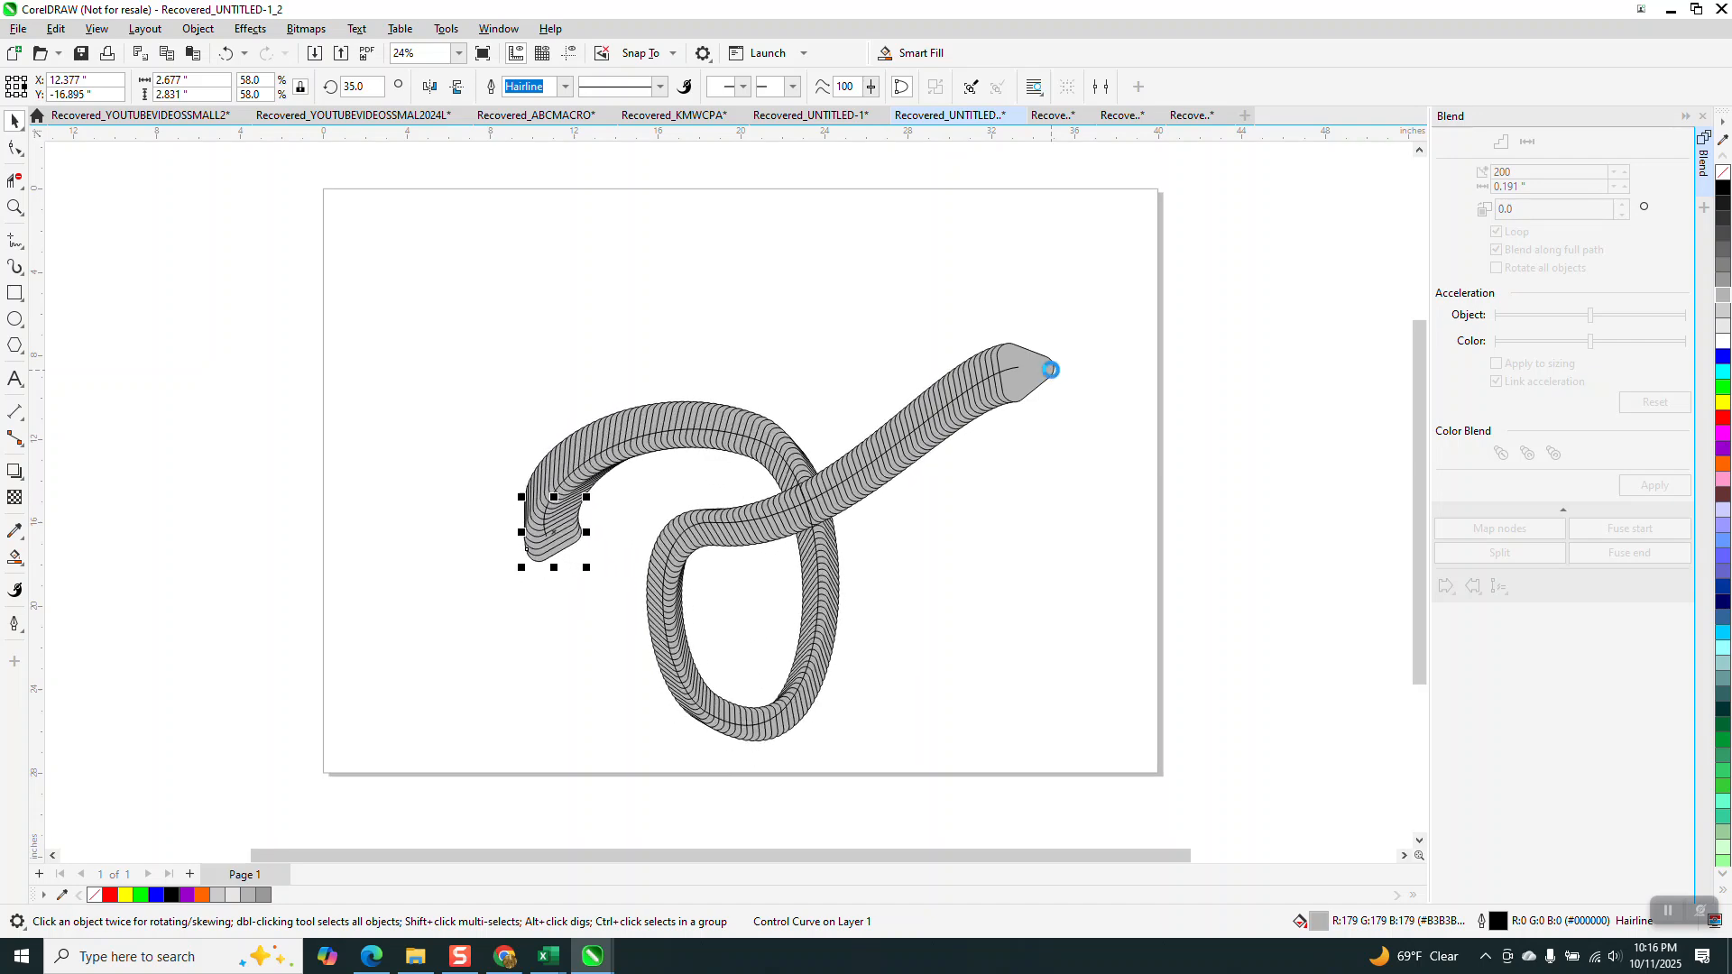
{"action": "key", "text": "ctrl+r"}
{"action": "key", "text": "ctrl+r"}
{"action": "key", "text": "ctrl+r"}
{"action": "key", "text": "ctrl+r"}
{"action": "key", "text": "ctrl+r"}
{"action": "key", "text": "ctrl+r"}
{"action": "key", "text": "ctrl+r"}
{"action": "key", "text": "ctrl+r"}
{"action": "key", "text": "ctrl+r"}
{"action": "key", "text": "ctrl+r"}
{"action": "key", "text": "ctrl+r"}
{"action": "key", "text": "ctrl+r"}
{"action": "key", "text": "ctrl+r"}
{"action": "key", "text": "ctrl+r"}
{"action": "key", "text": "ctrl+r"}
{"action": "key", "text": "ctrl+r"}
{"action": "key", "text": "ctrl+r"}
{"action": "key", "text": "ctrl+r"}
{"action": "key", "text": "ctrl+r"}
{"action": "key", "text": "ctrl+r"}
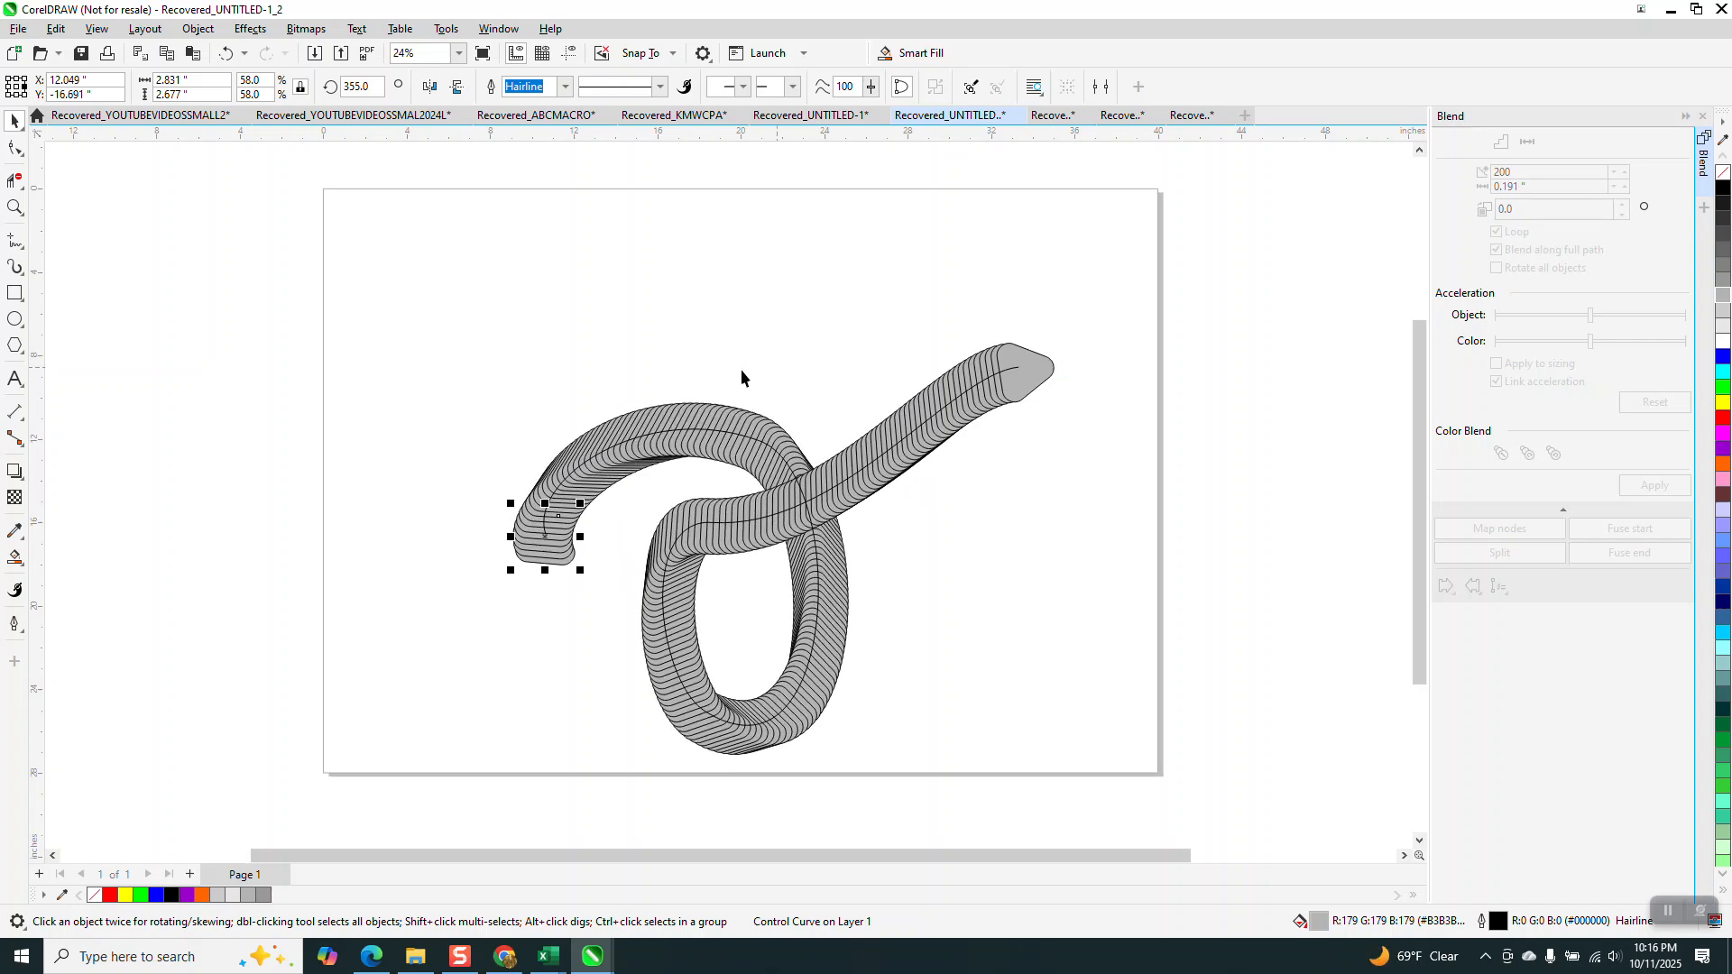
Move the blend's looping path upward on the page, carrying the whole ribbon with it.
{"action": "scroll", "coordinate": [672, 385], "scroll_direction": "down", "scroll_amount": 1}
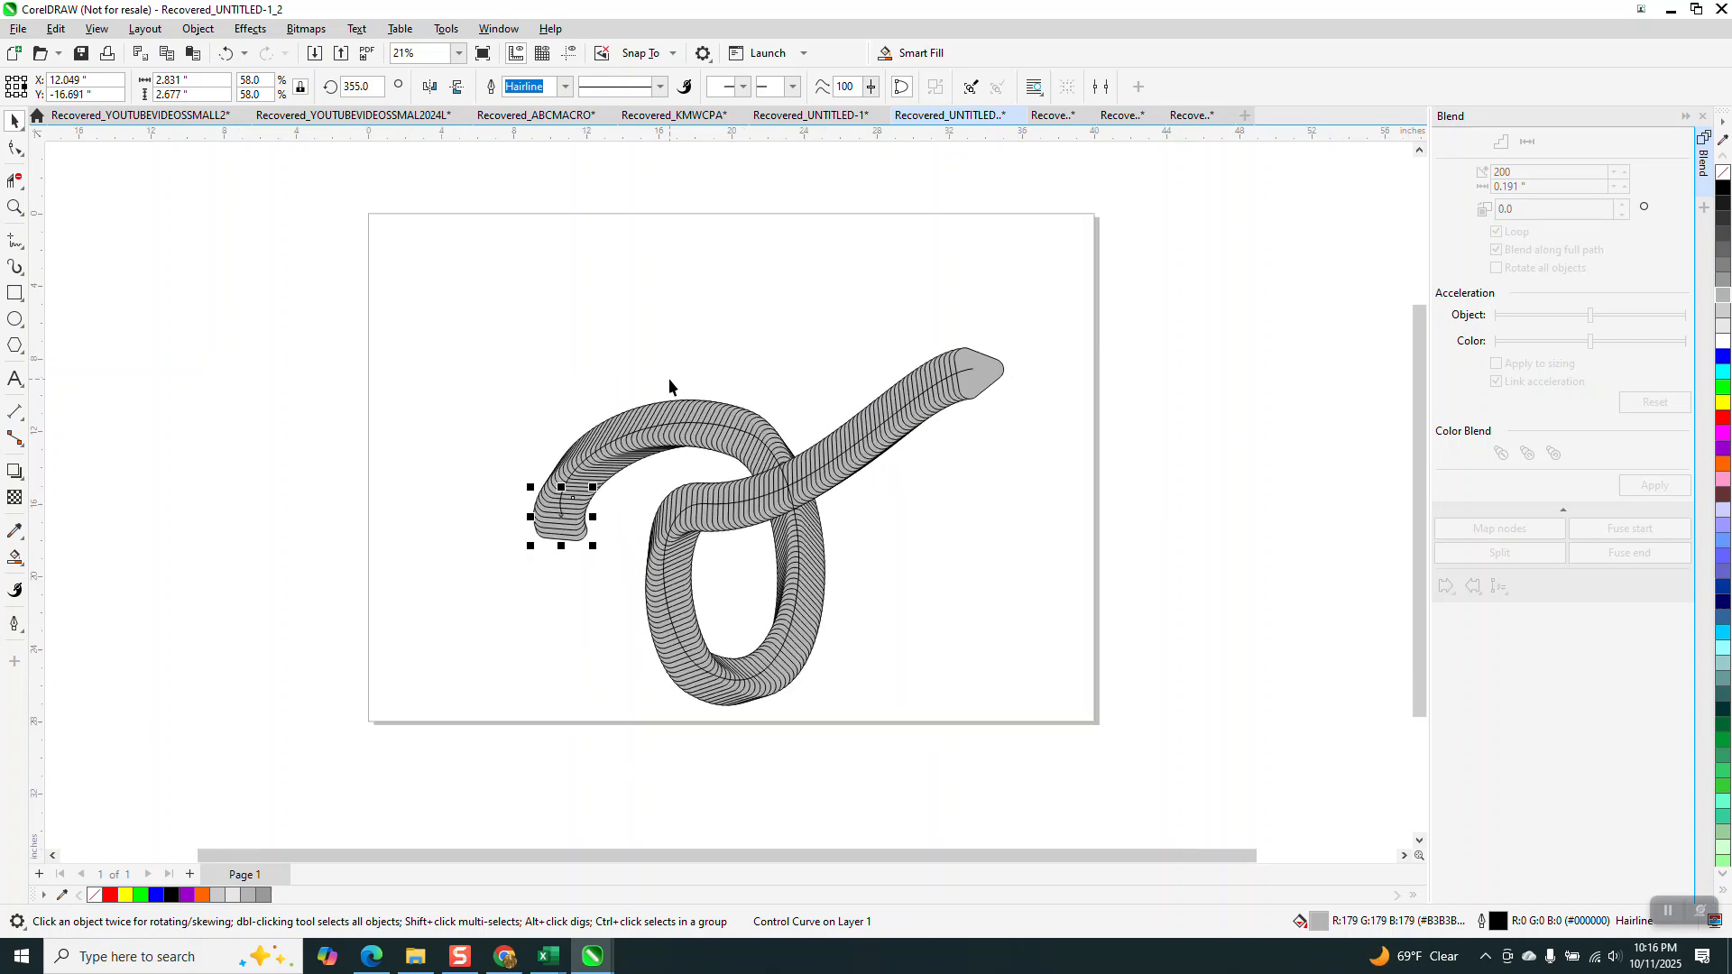
{"action": "left_click", "coordinate": [20, 212]}
{"action": "left_click_drag", "start_coordinate": [505, 303], "coordinate": [1121, 787]}
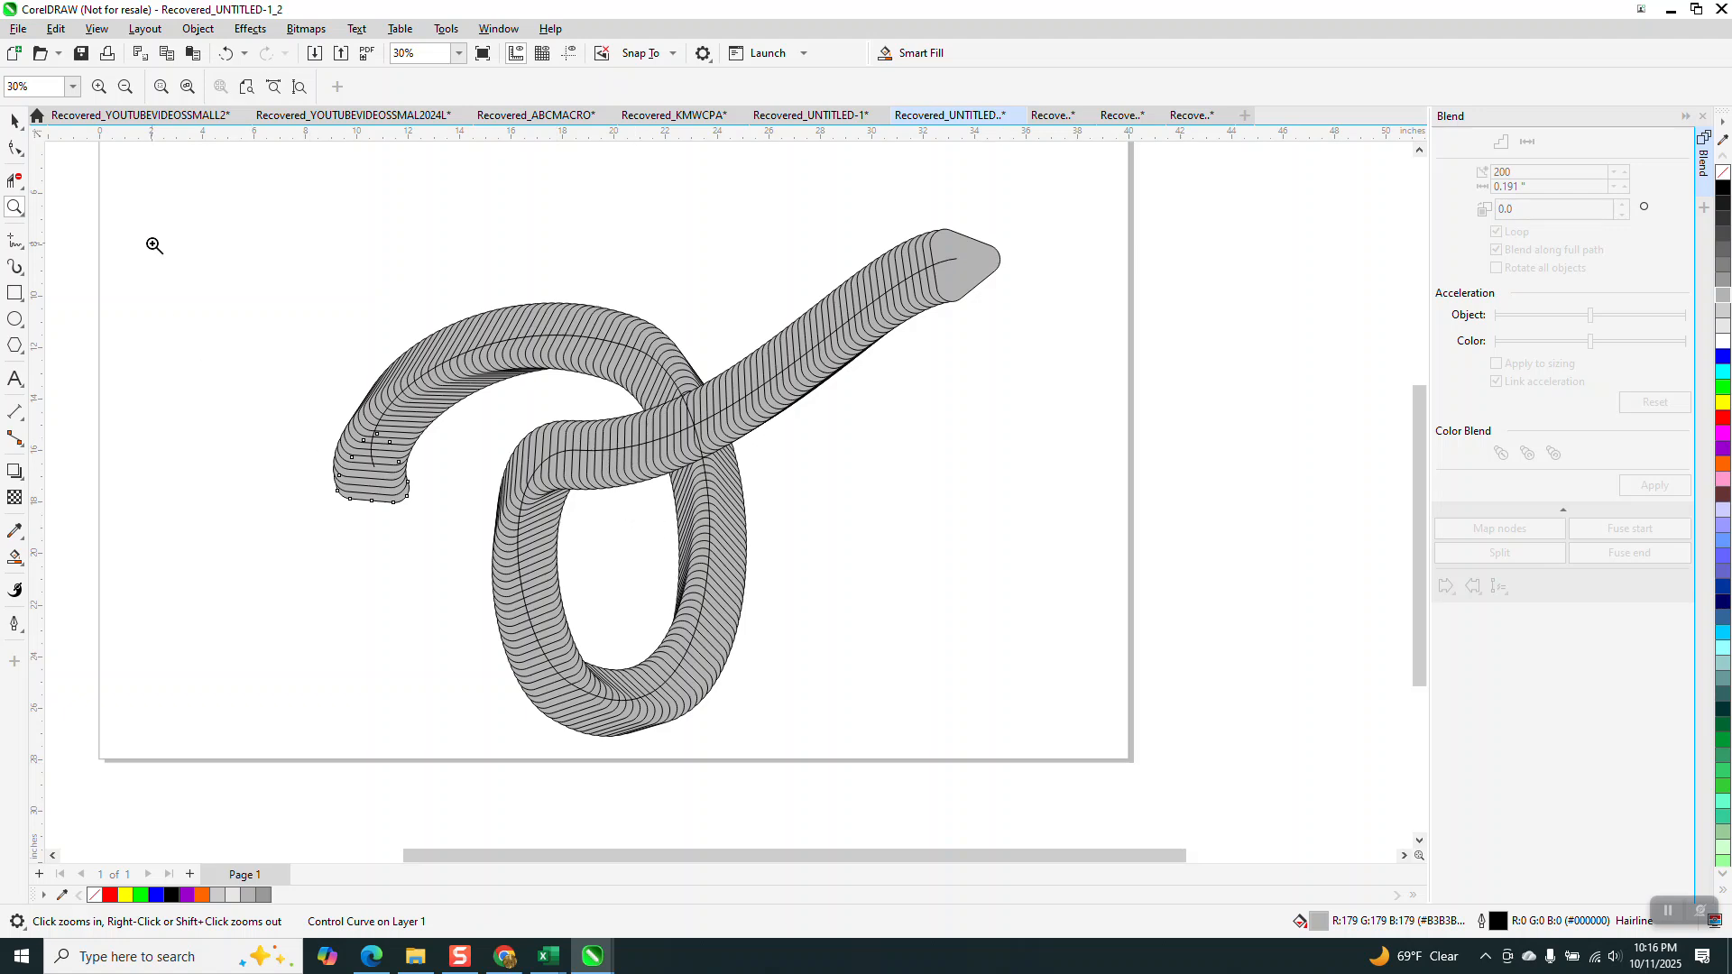
{"action": "left_click", "coordinate": [15, 121]}
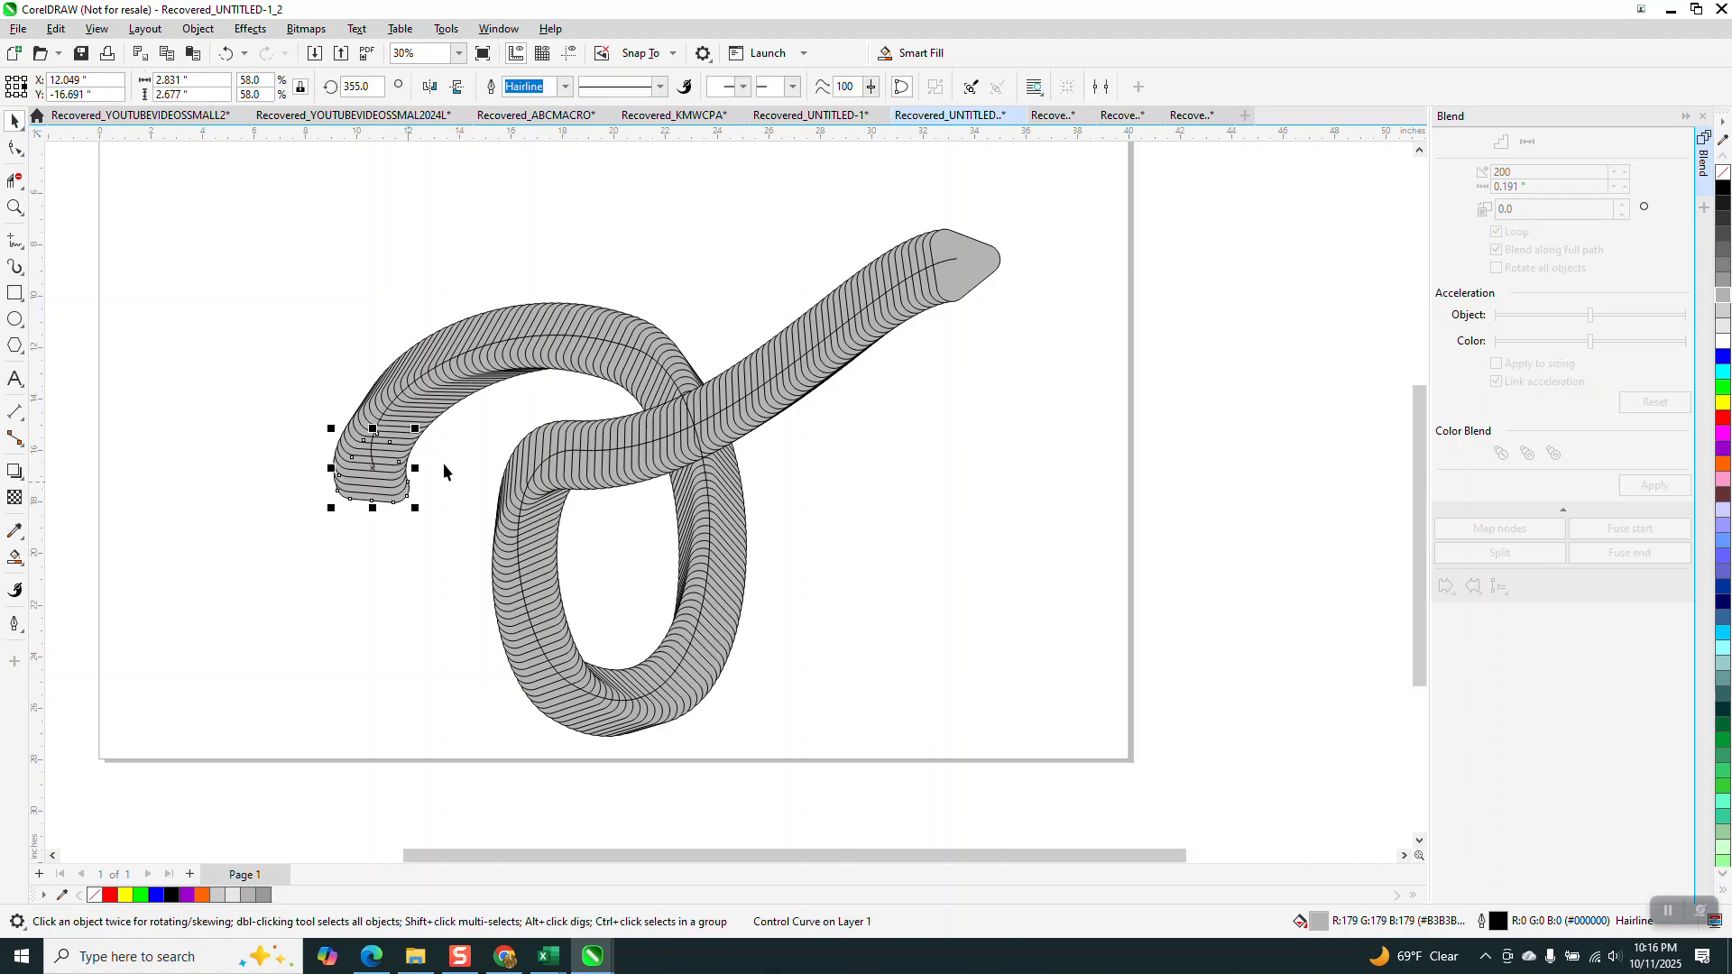
{"action": "left_click_drag", "start_coordinate": [636, 357], "coordinate": [642, 273]}
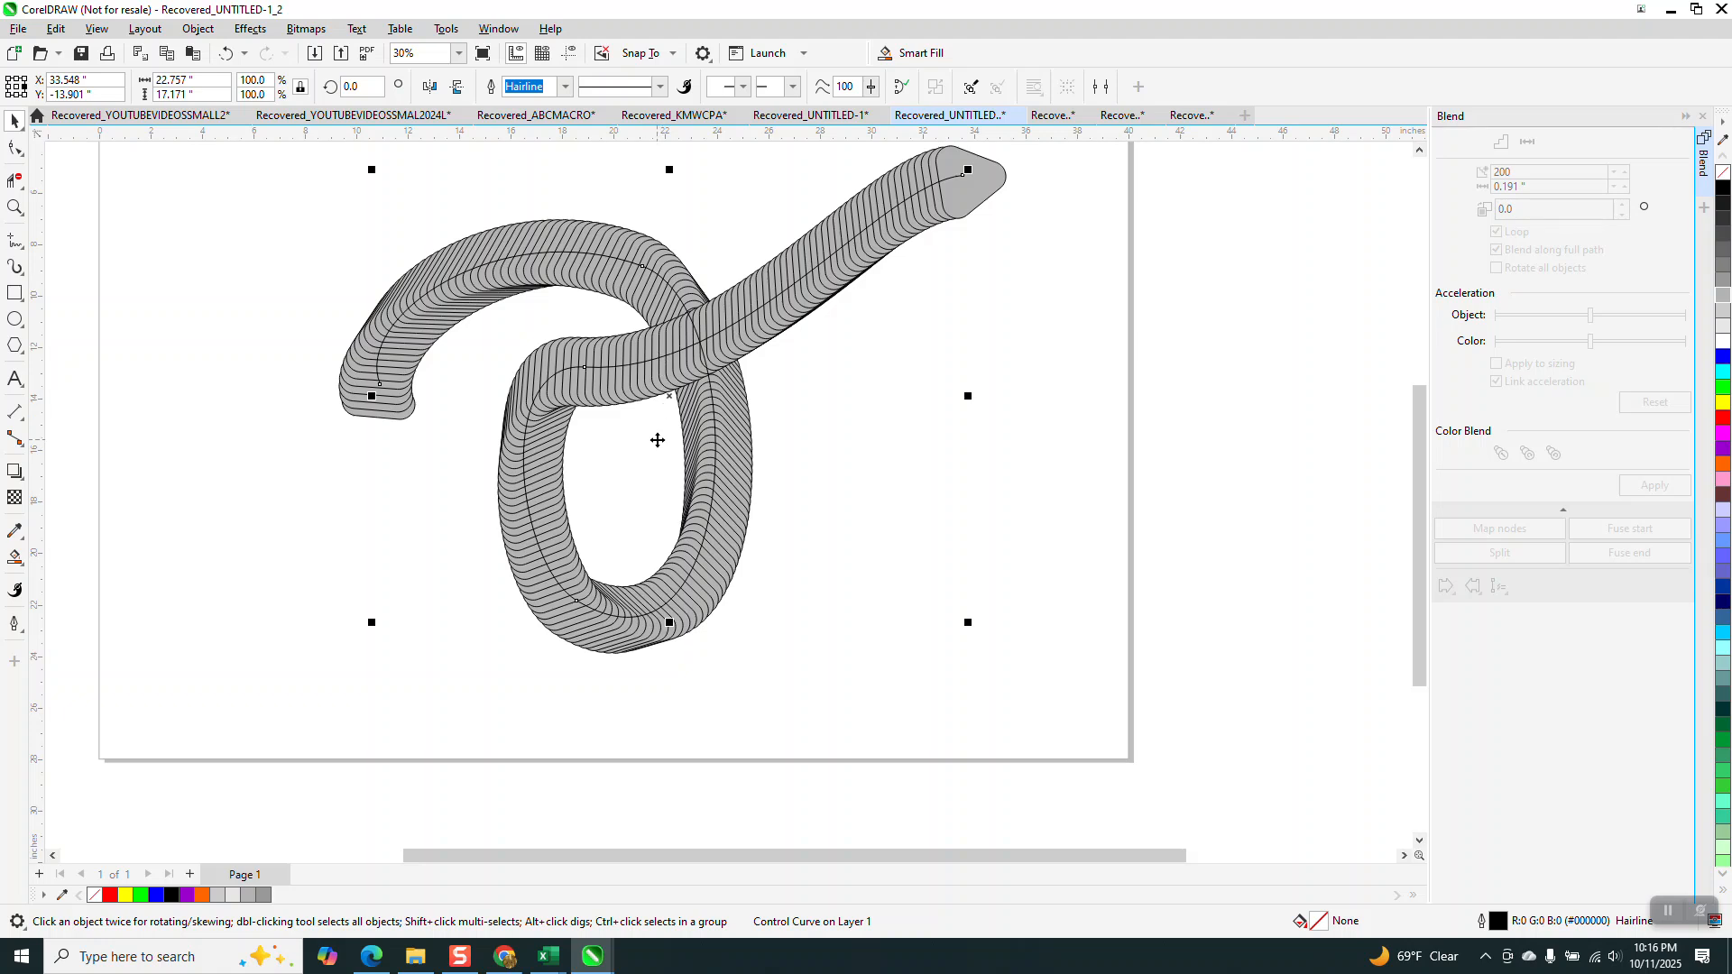